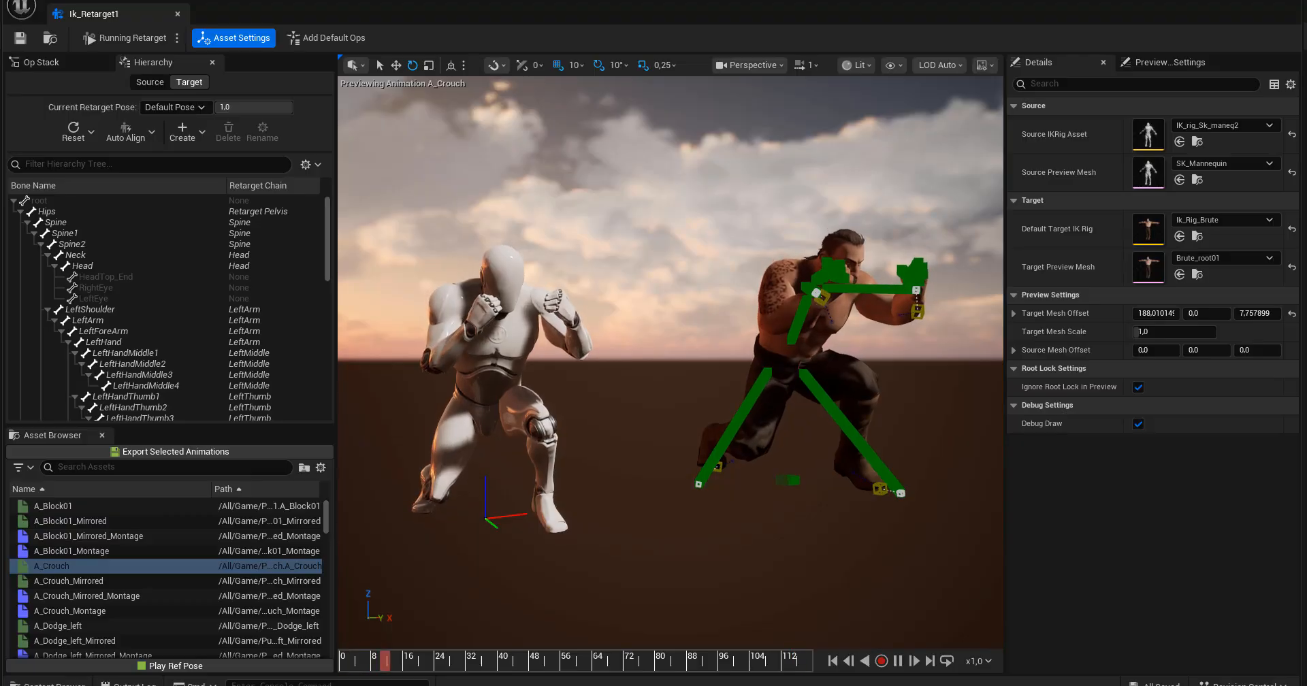
Bring up the Content Browser, create a new folder inside Pirate_homme and try to name it Retarget2.
key("alt+Tab")
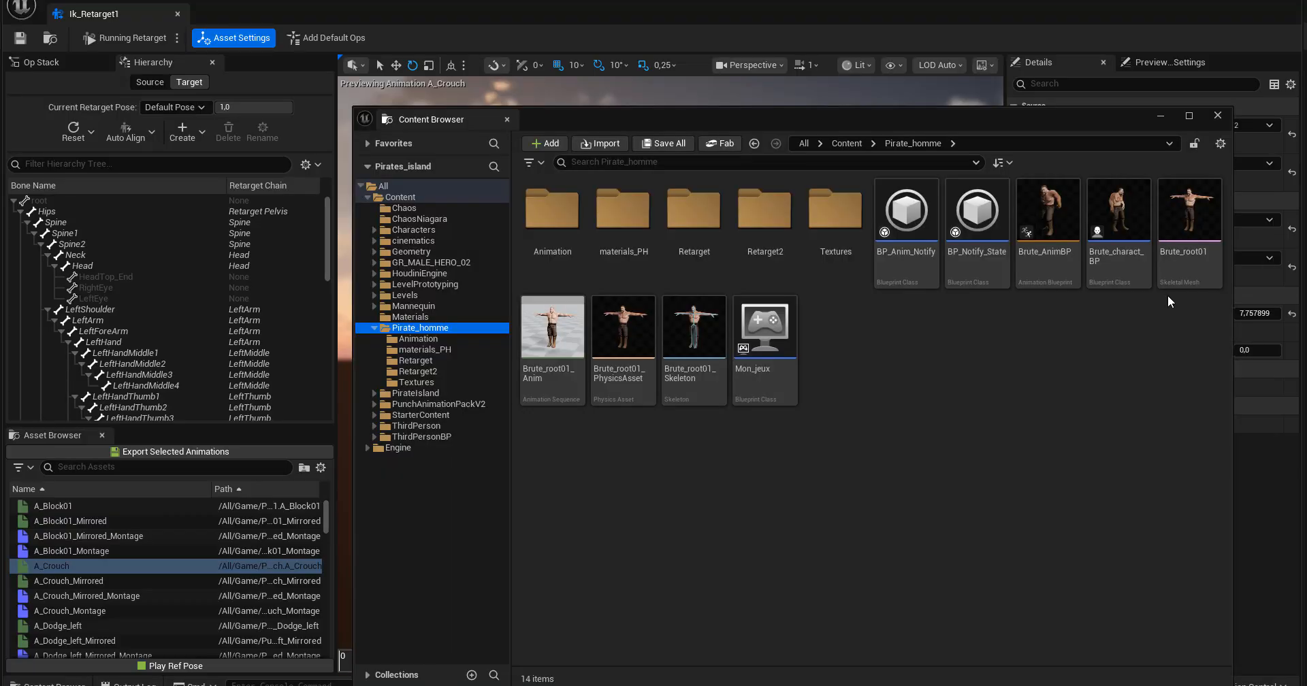
right_click(759, 466)
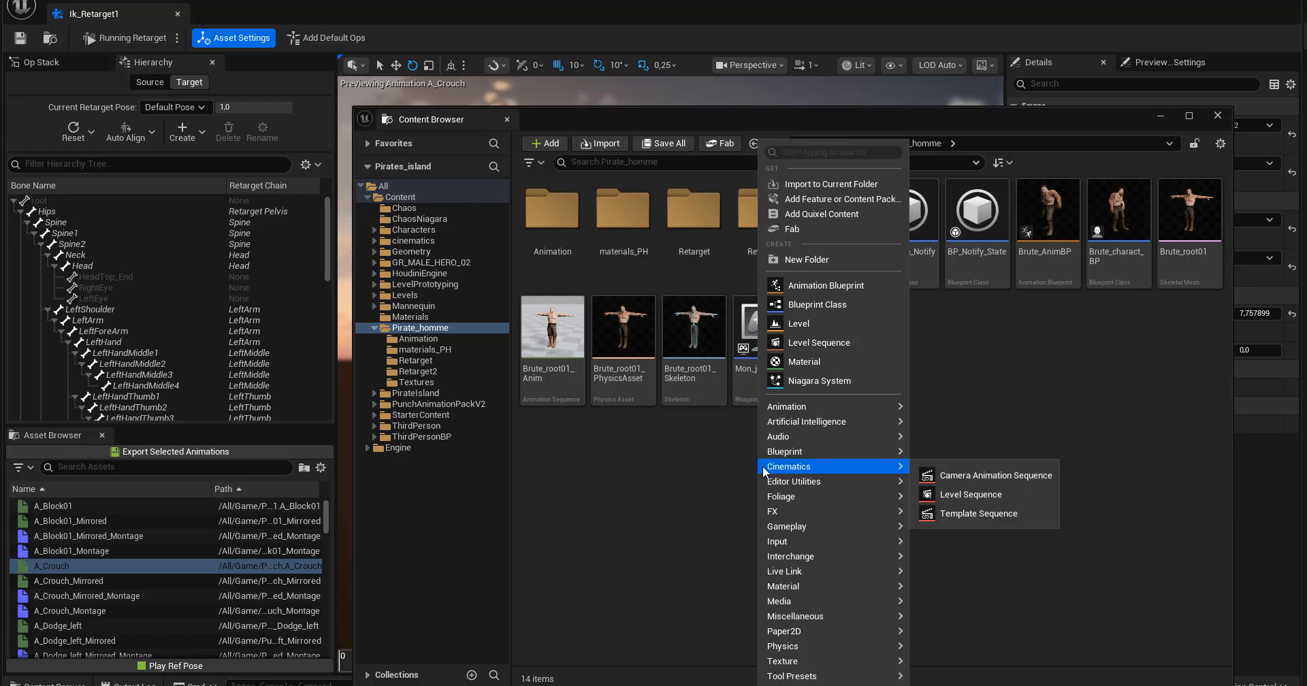
left_click(799, 257)
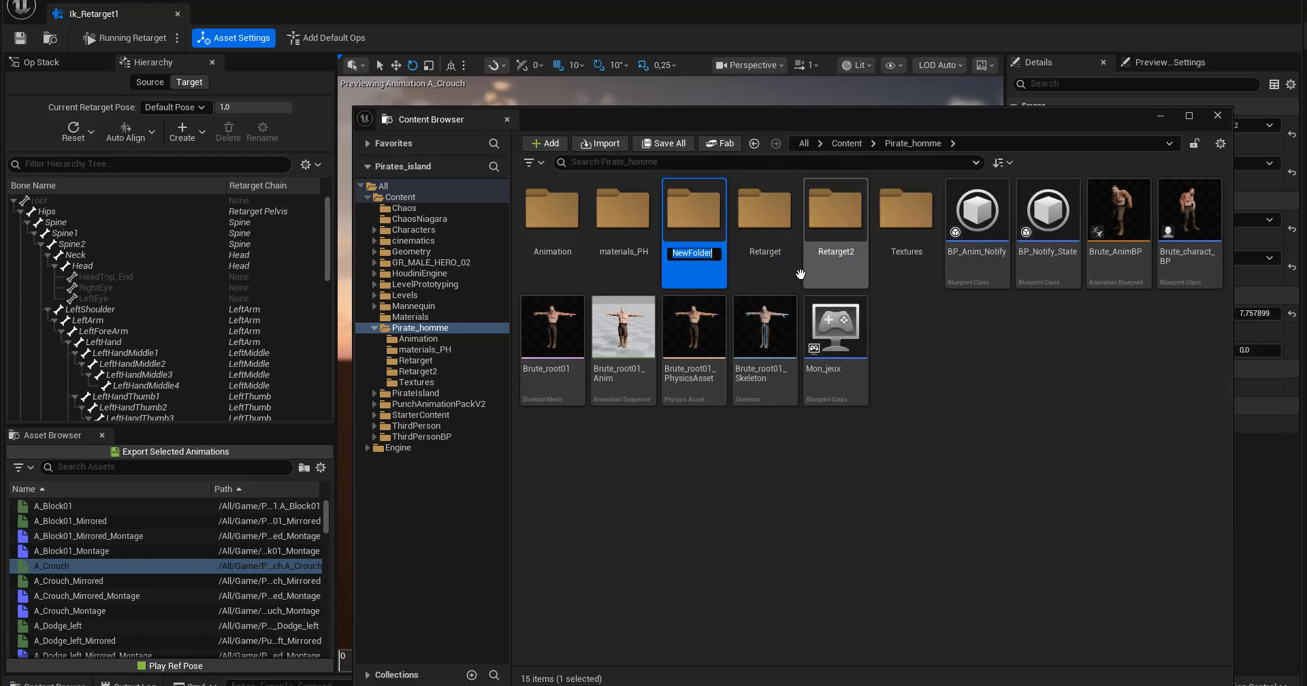
type("Retarget")
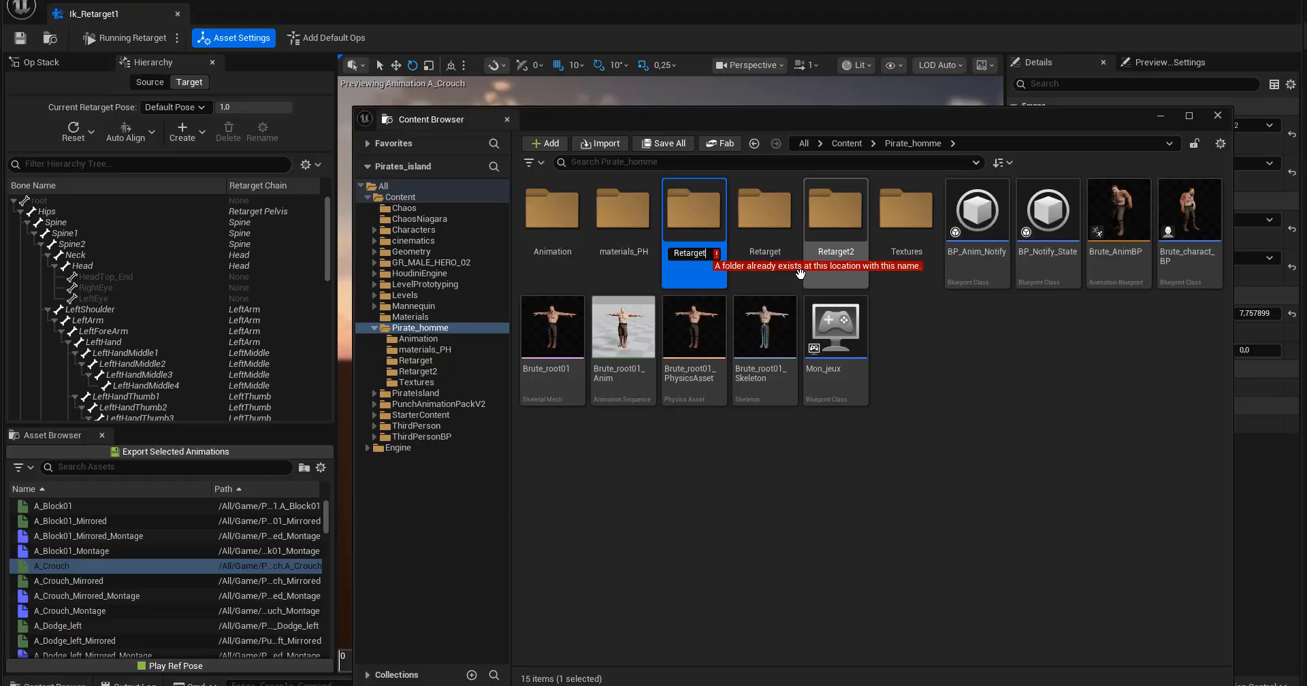
type("2")
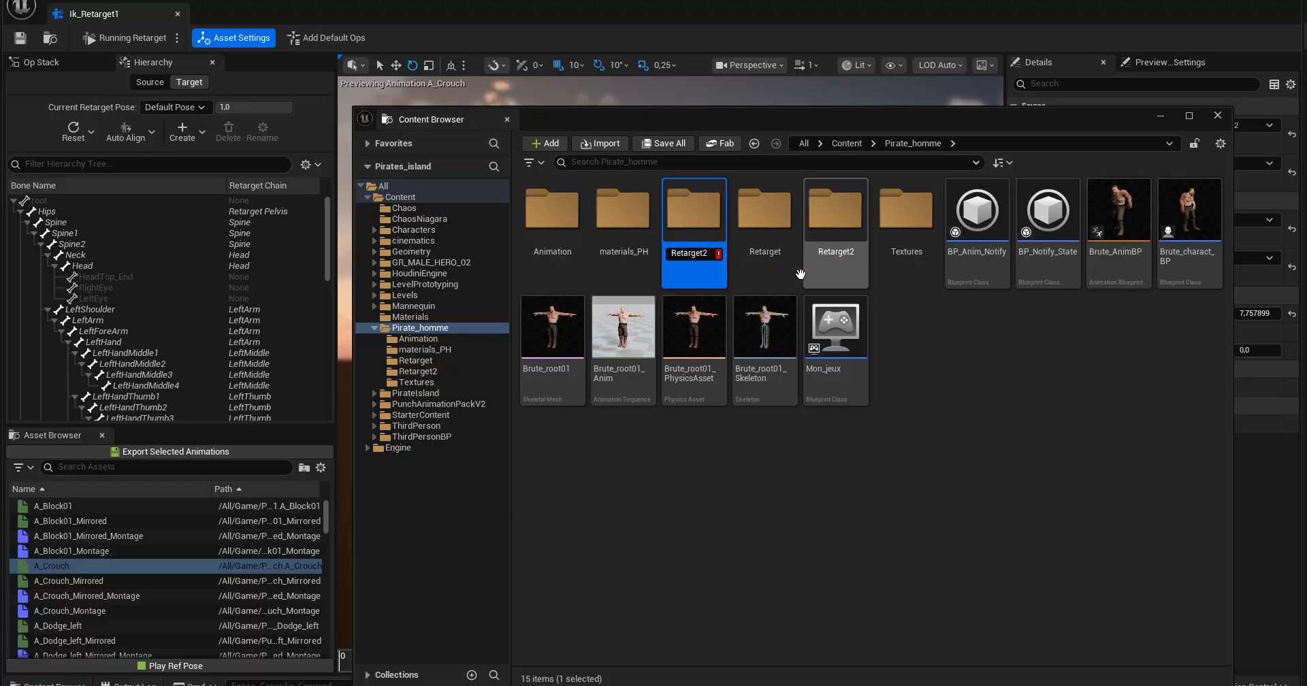
left_click(701, 218)
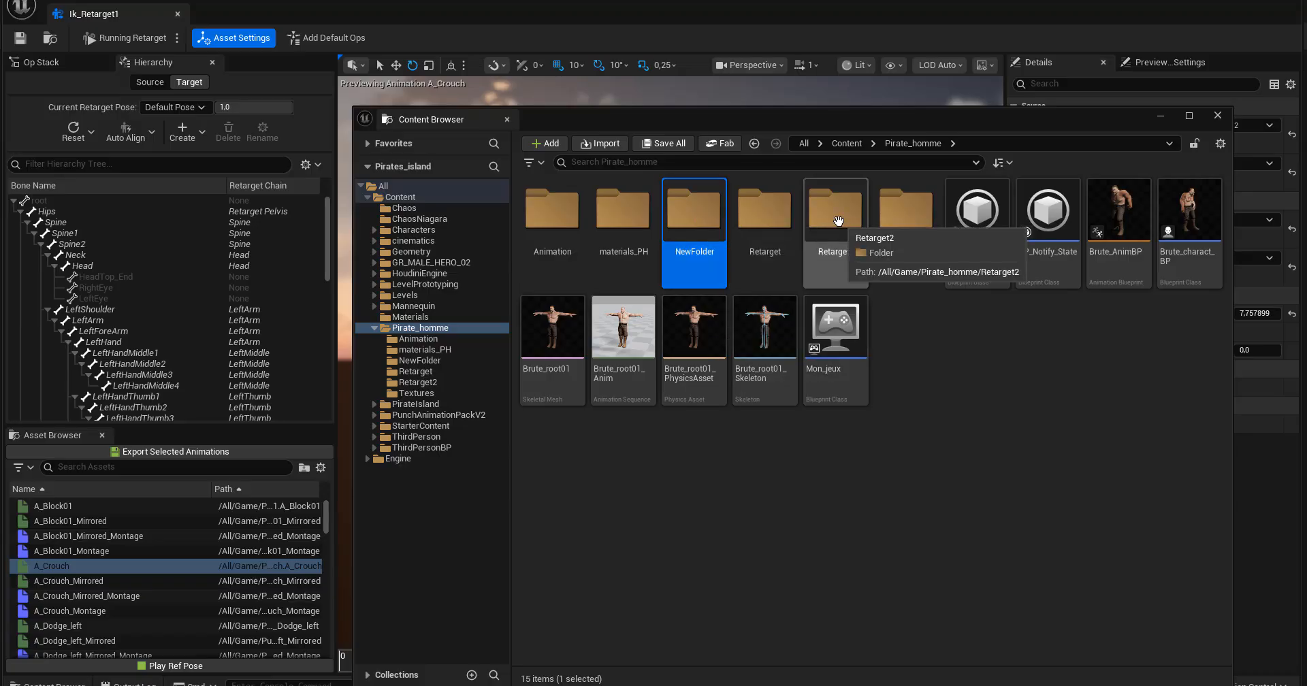
Rename the NewFolder folder in Pirate_homme as Retarget3 and open it.
left_click(699, 253)
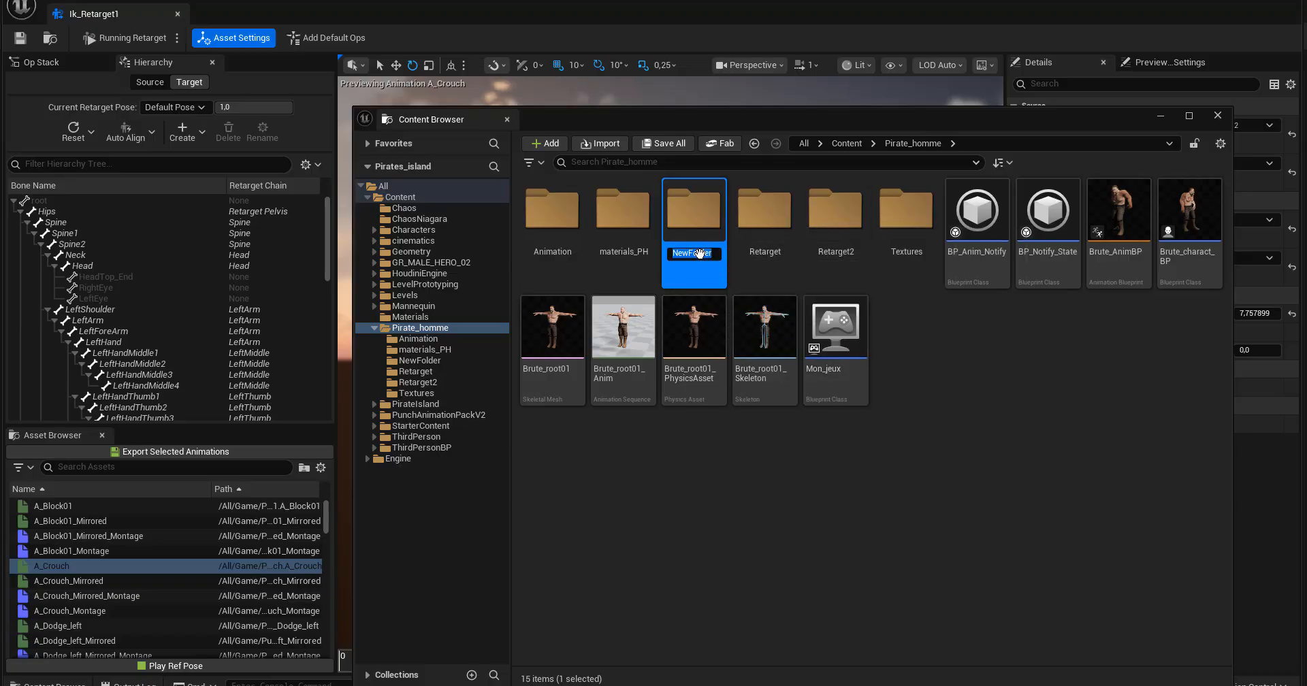
type("Retraget")
key("Return")
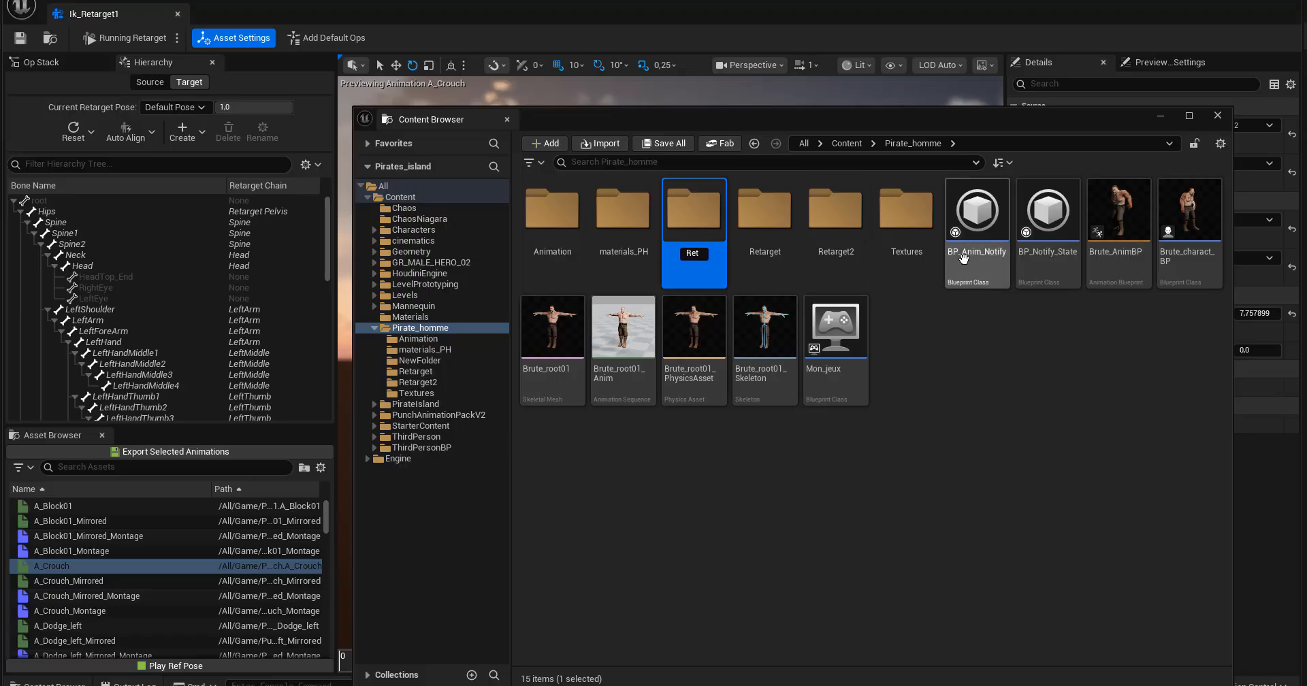
type("t3")
key("Return")
double_click(835, 224)
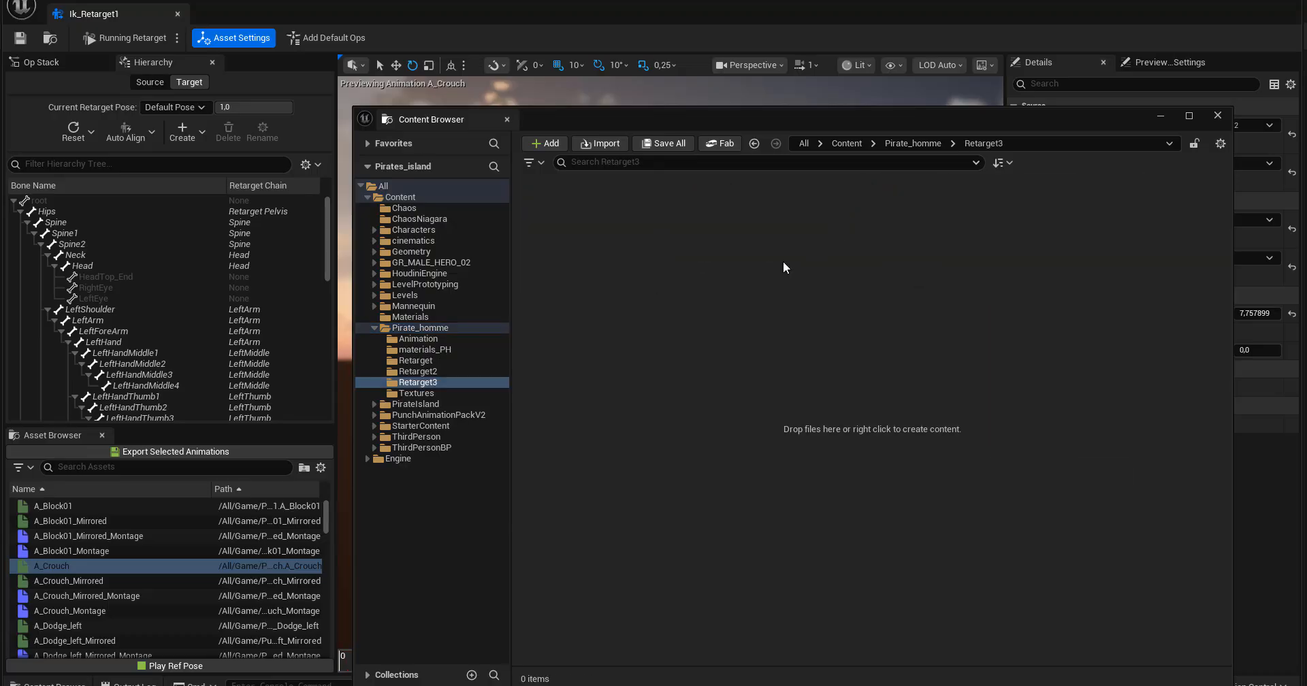
Create an IK Rig asset named IK_Man_UE5 in the Retarget3 folder.
left_click_drag(705, 113, 618, 4)
right_click(560, 75)
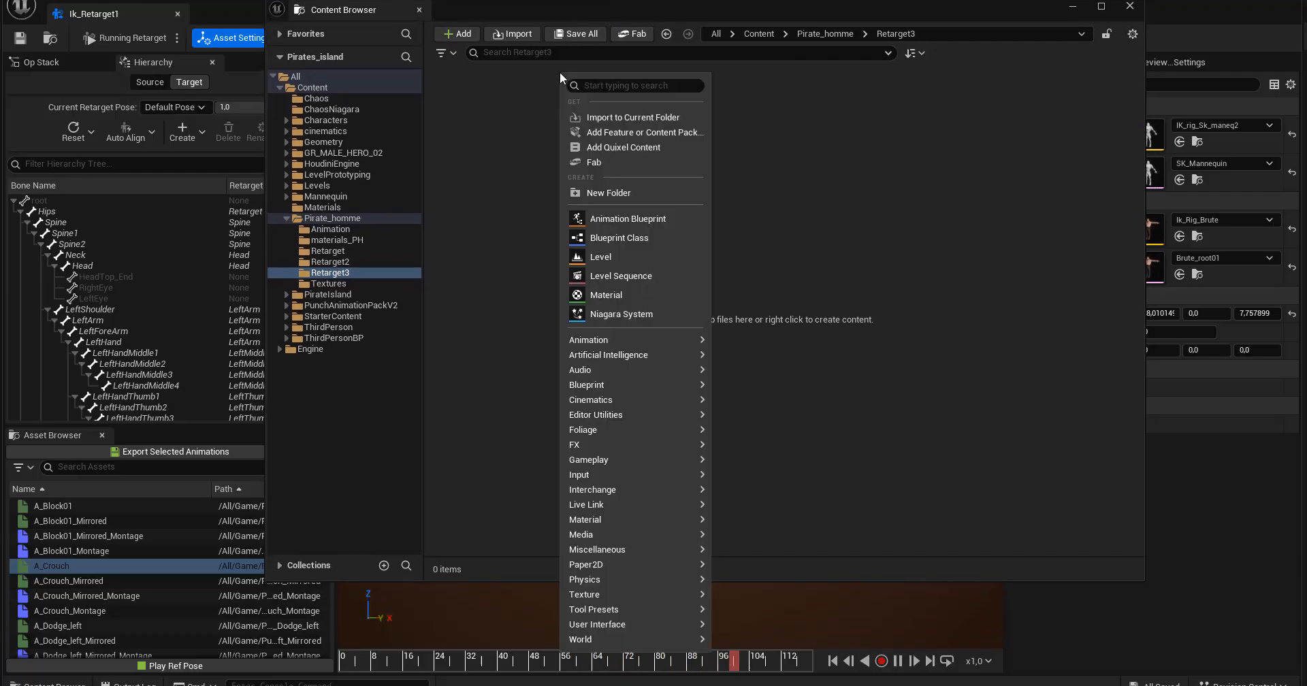
mouse_move(587, 346)
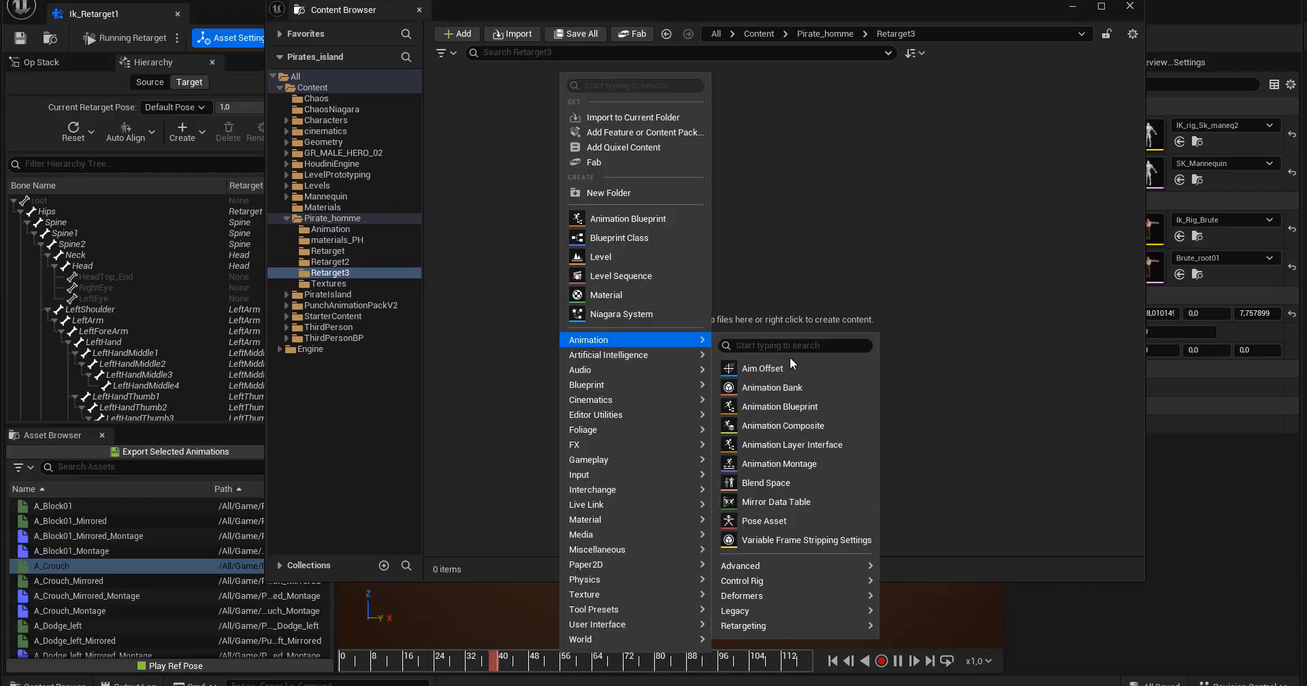
mouse_move(757, 626)
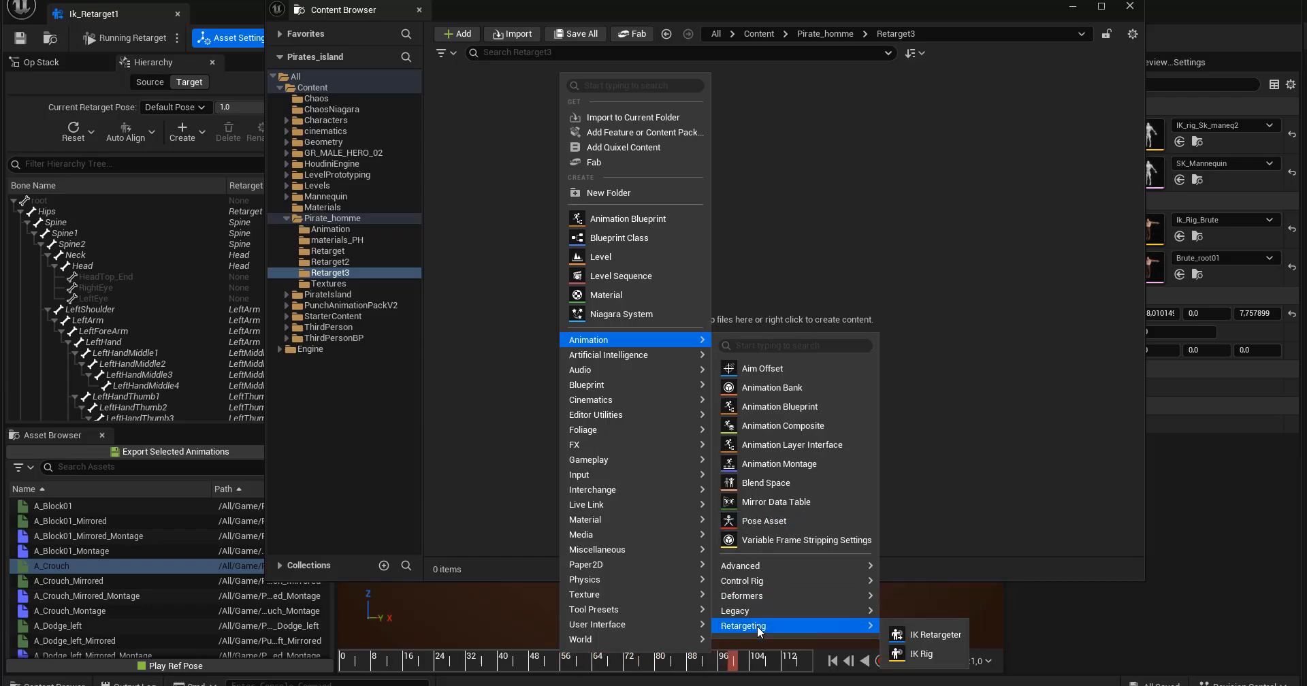
left_click(919, 654)
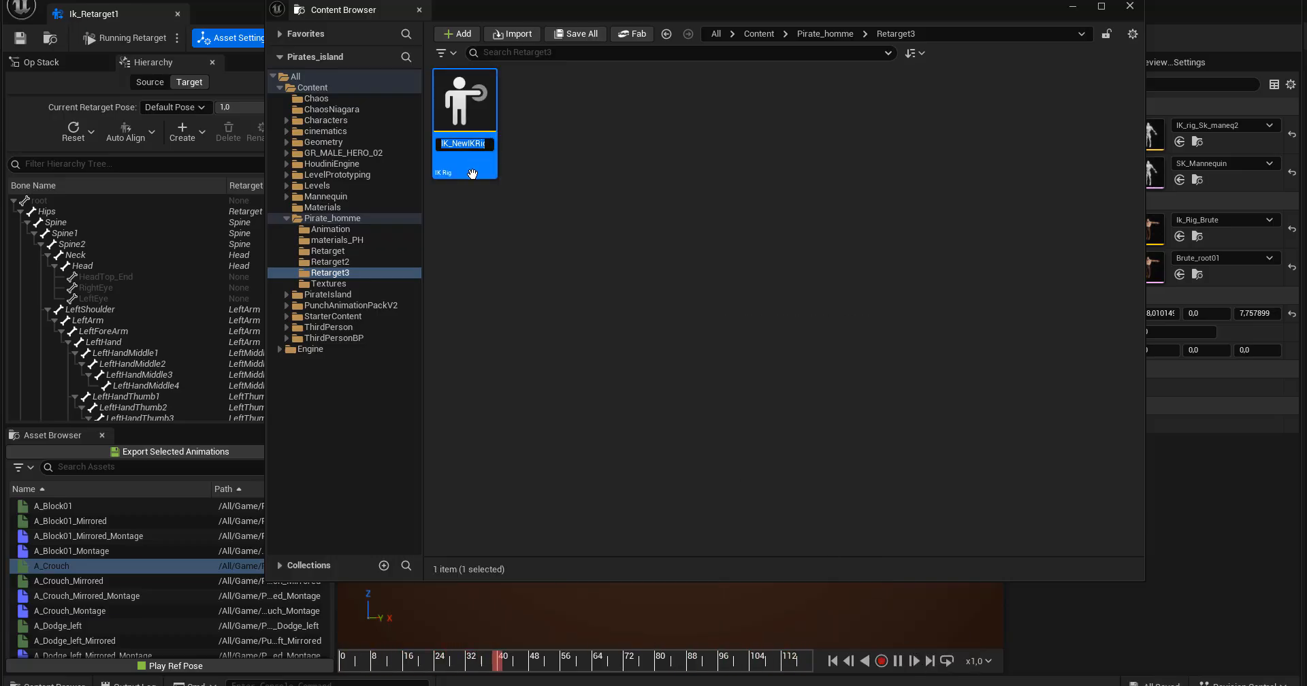
type("IK_")
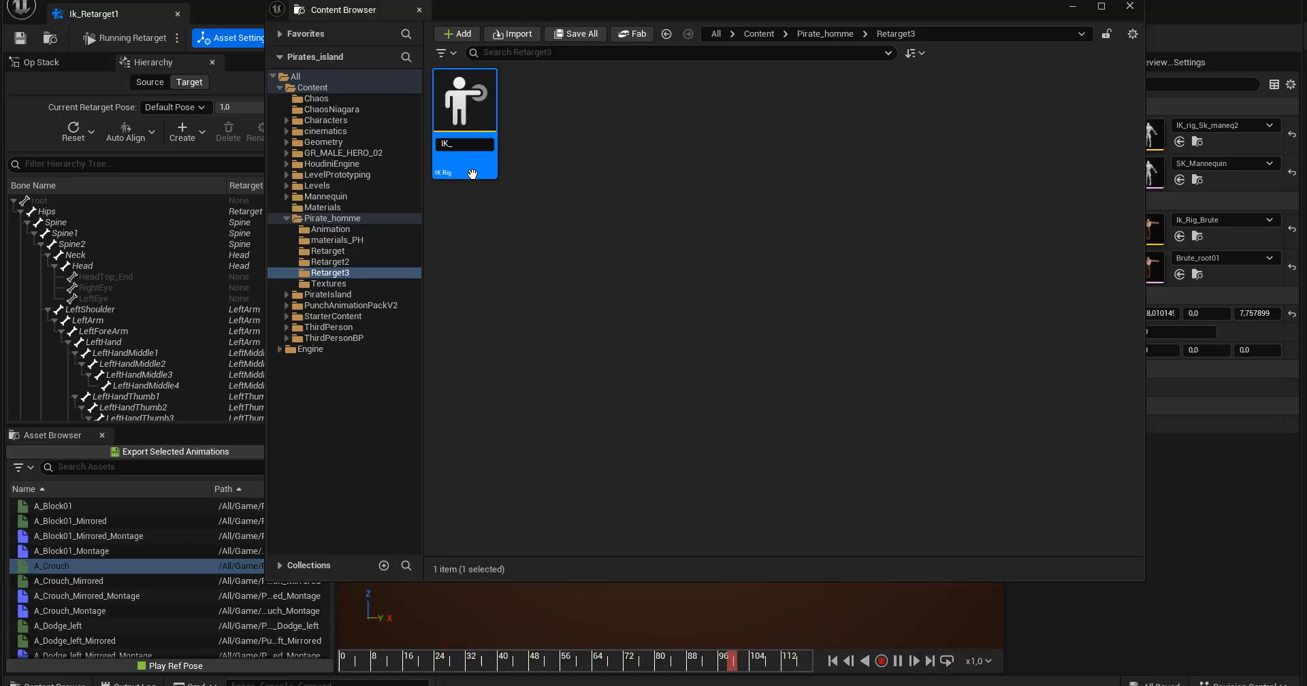
type("Man_UE5")
key("Return")
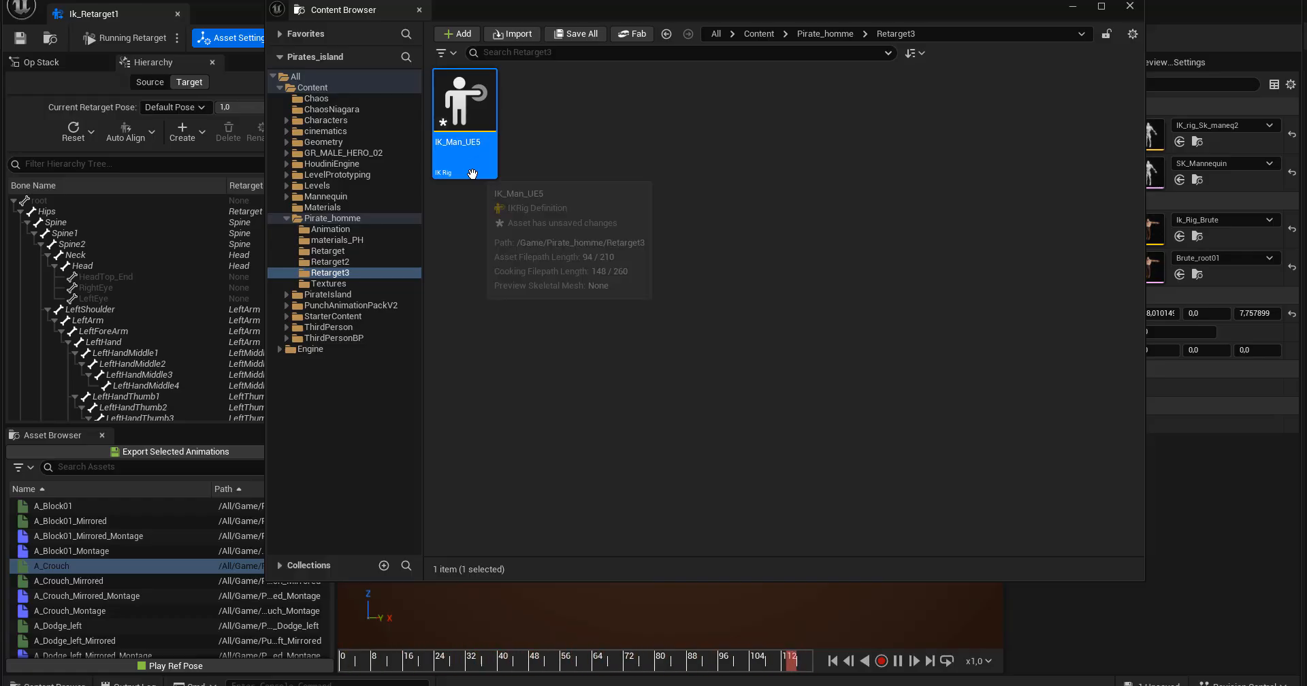
Create a second IK Rig asset named IK_Pirate2 in the Retarget3 folder.
right_click(590, 128)
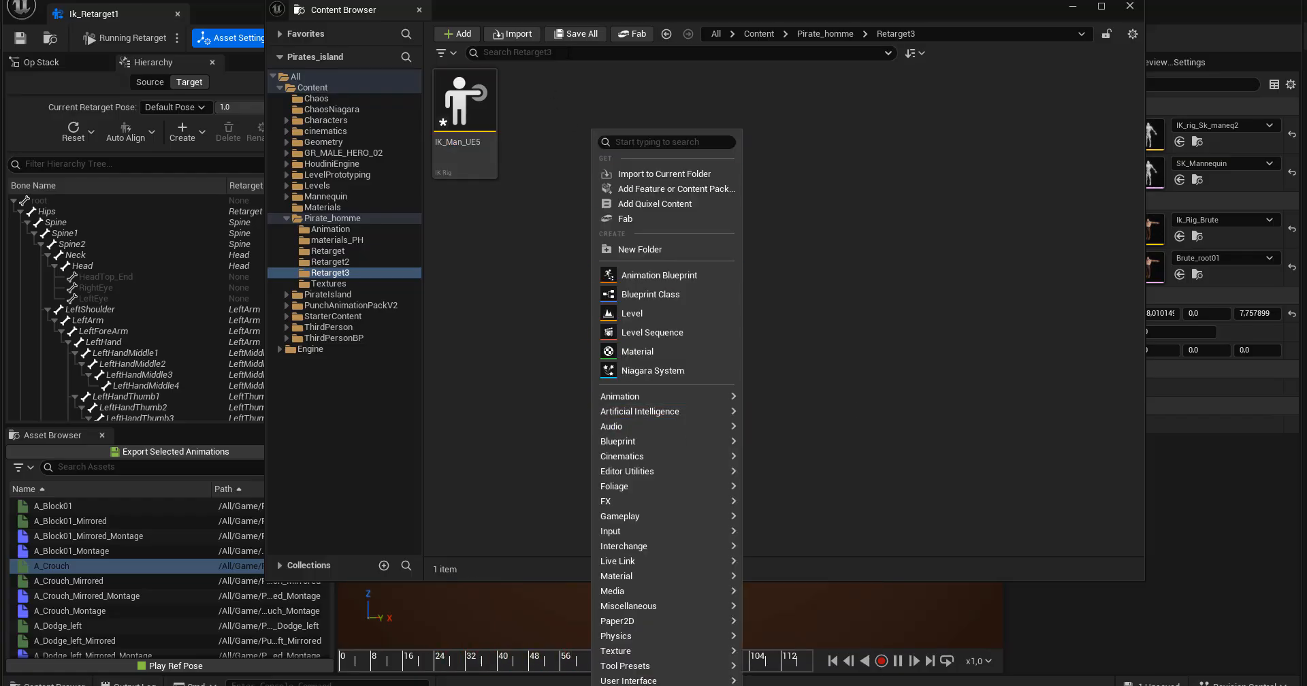
left_click(567, 64)
right_click(566, 66)
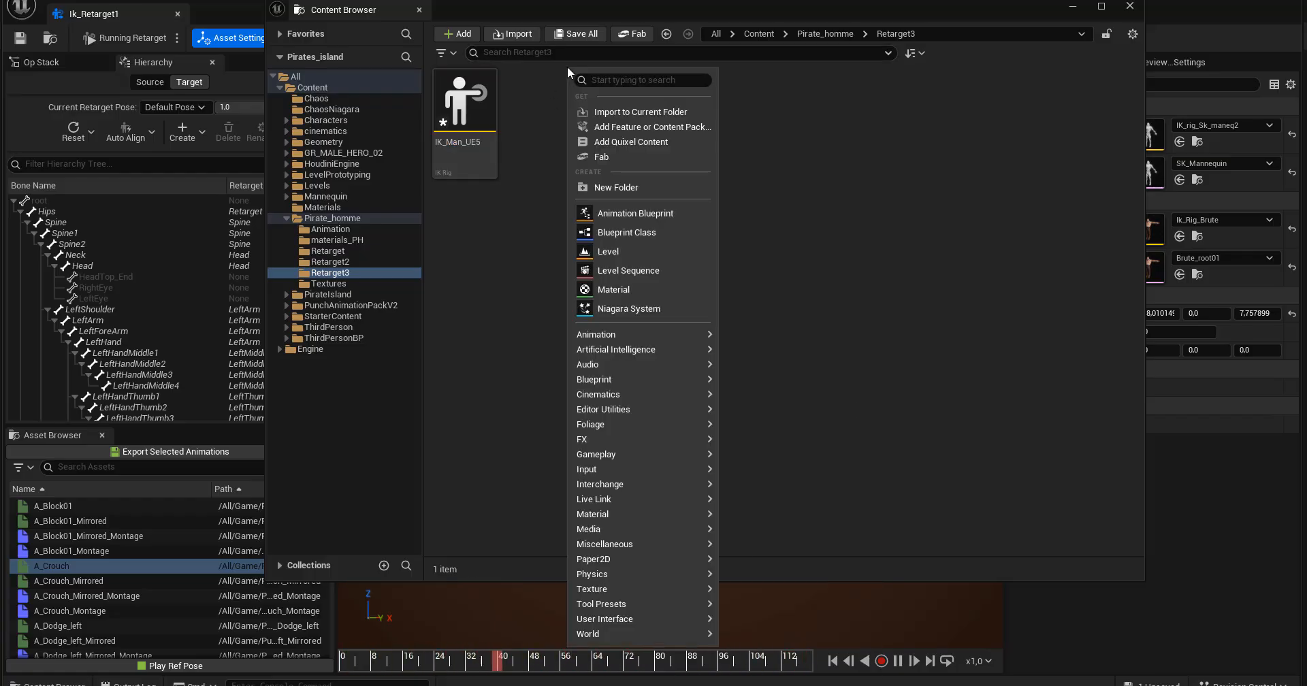
mouse_move(644, 334)
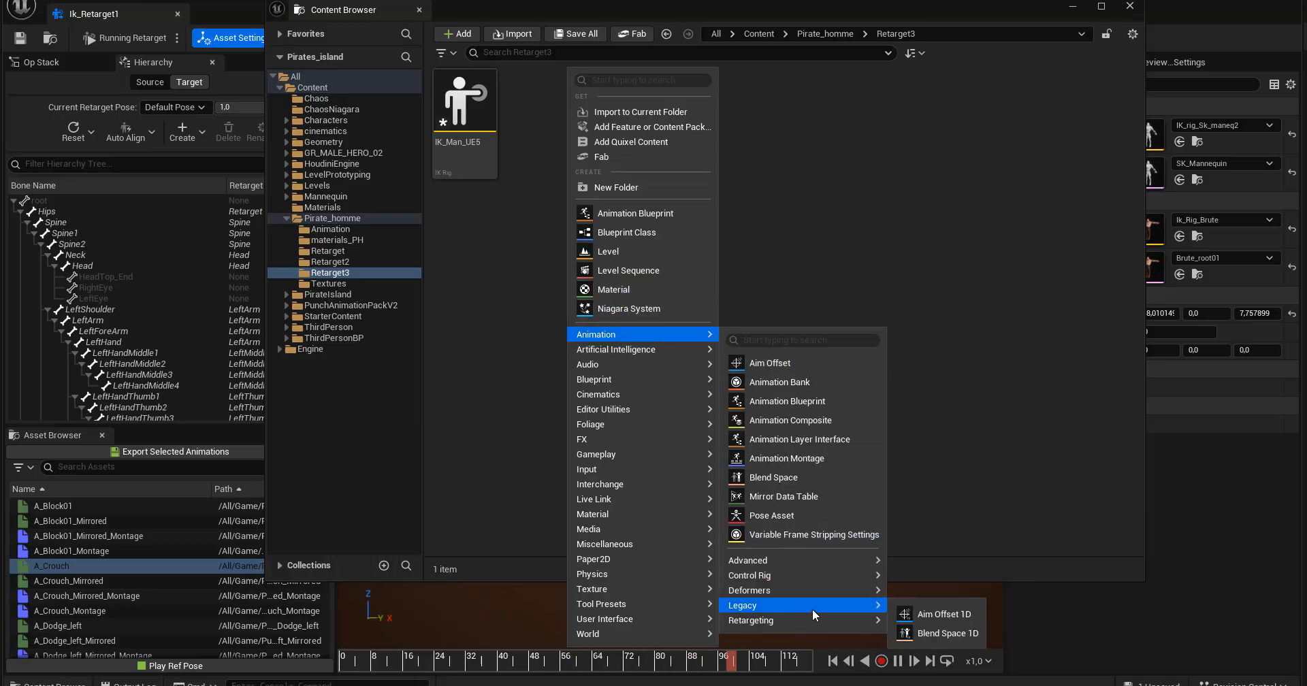
mouse_move(814, 618)
left_click(930, 649)
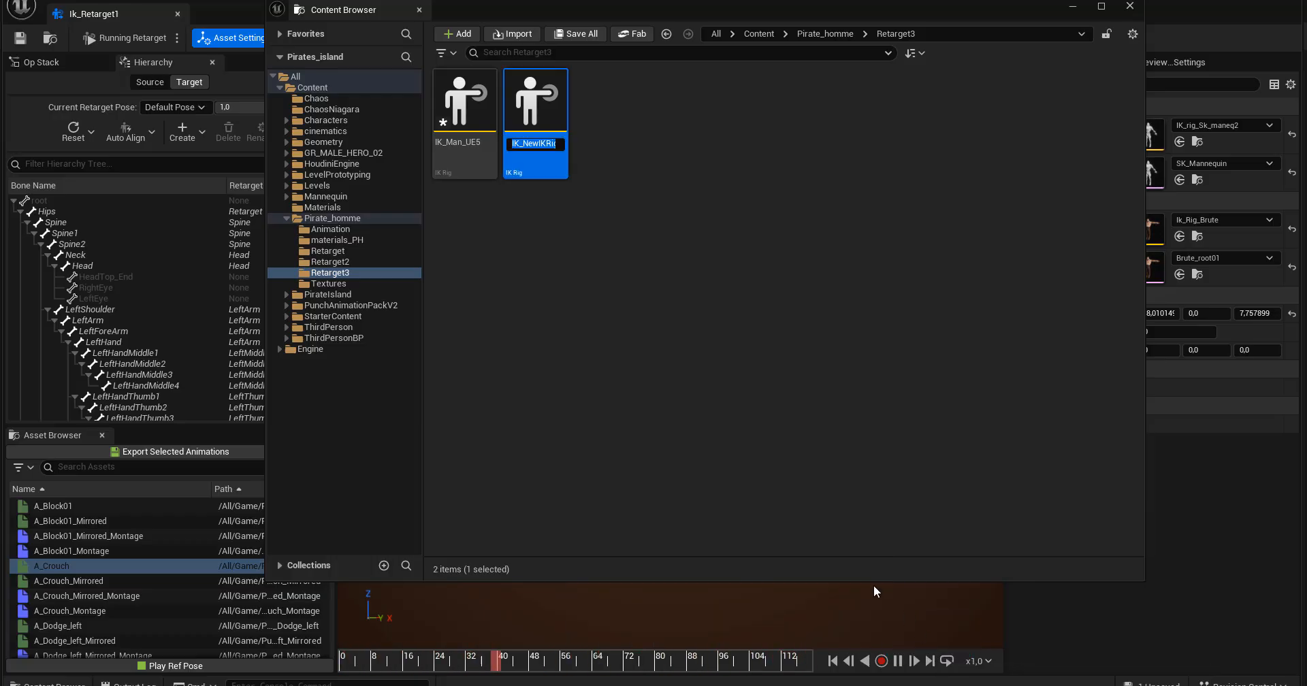
type("IK_Pirate2")
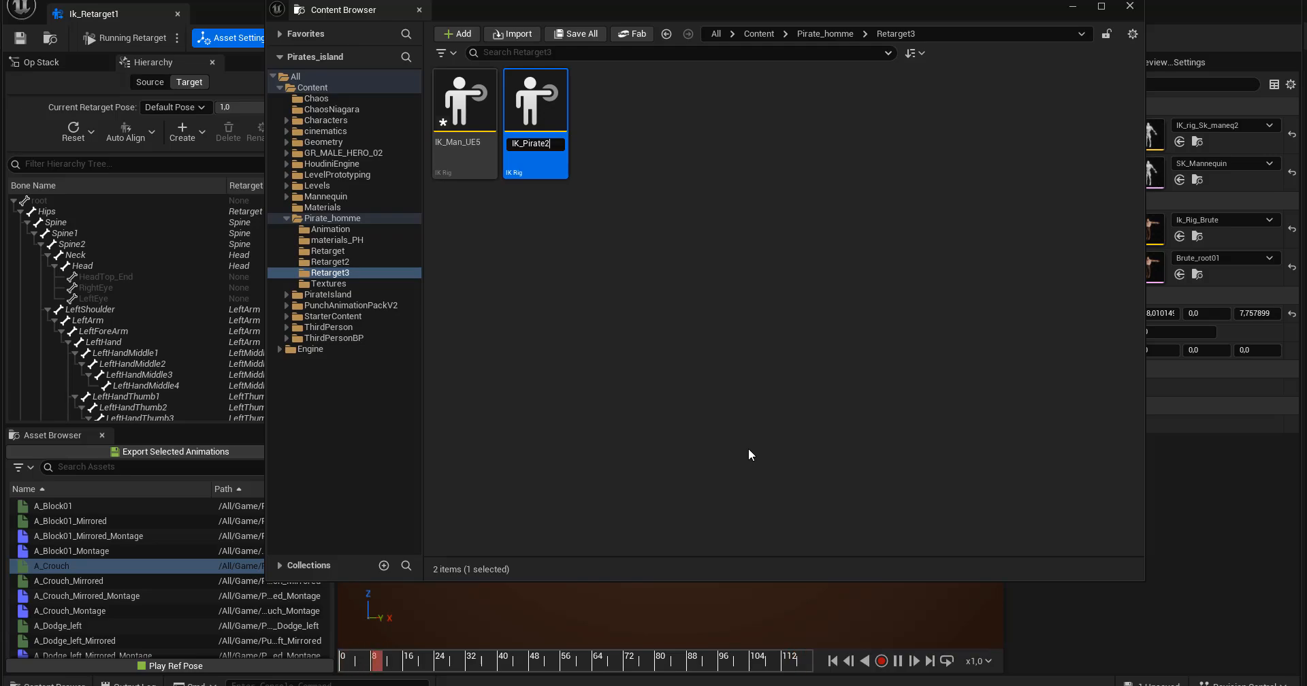
key("Return")
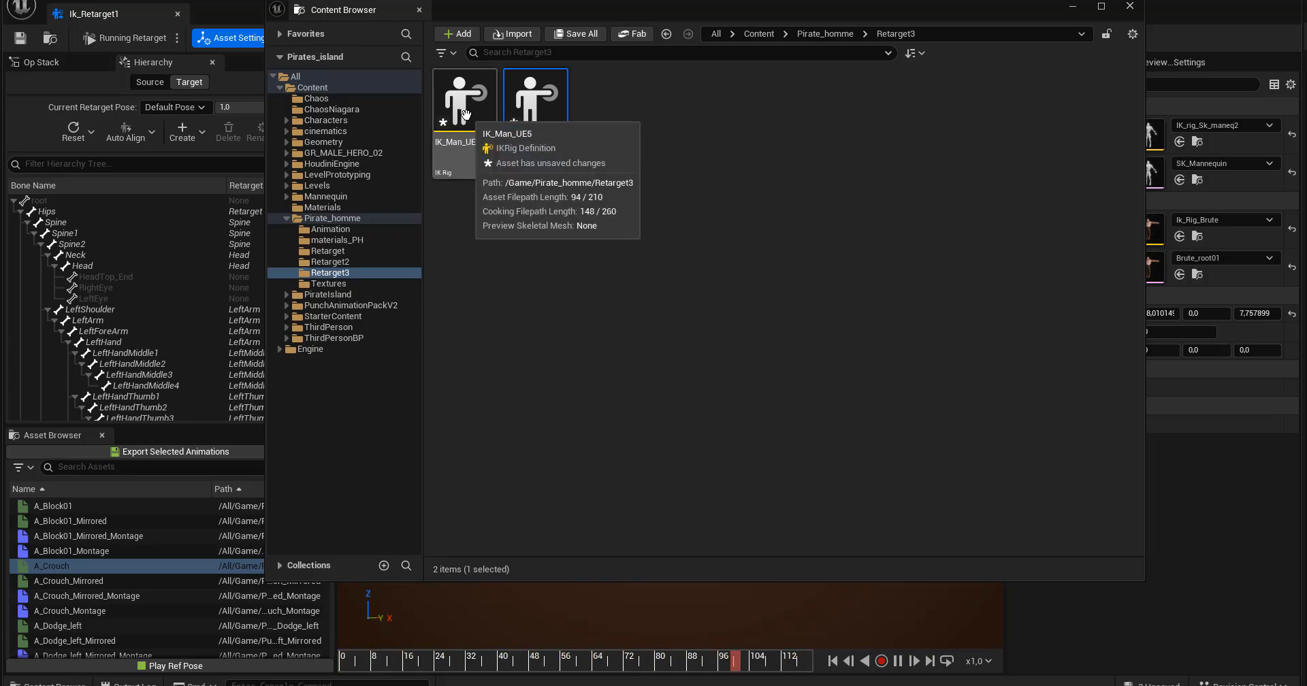
Create an IK Retargeter asset named IK_Retargeter2 in the Retarget3 folder.
right_click(615, 113)
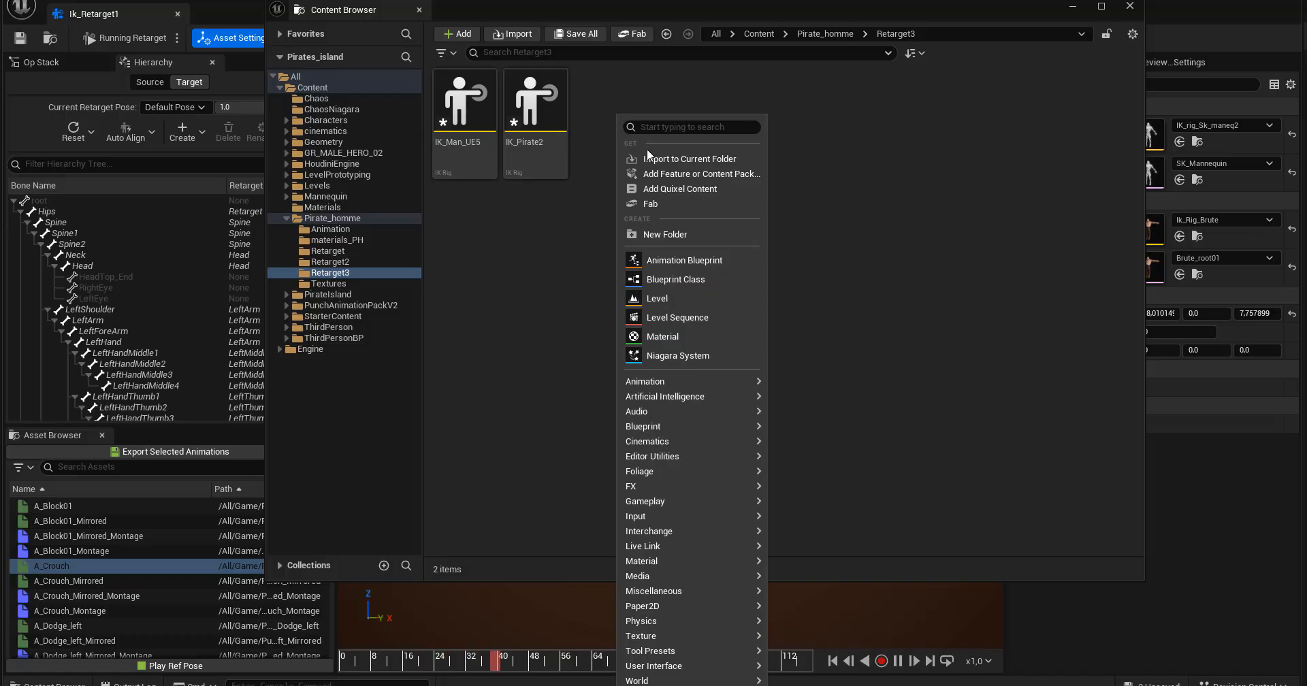
left_click(622, 68)
right_click(622, 68)
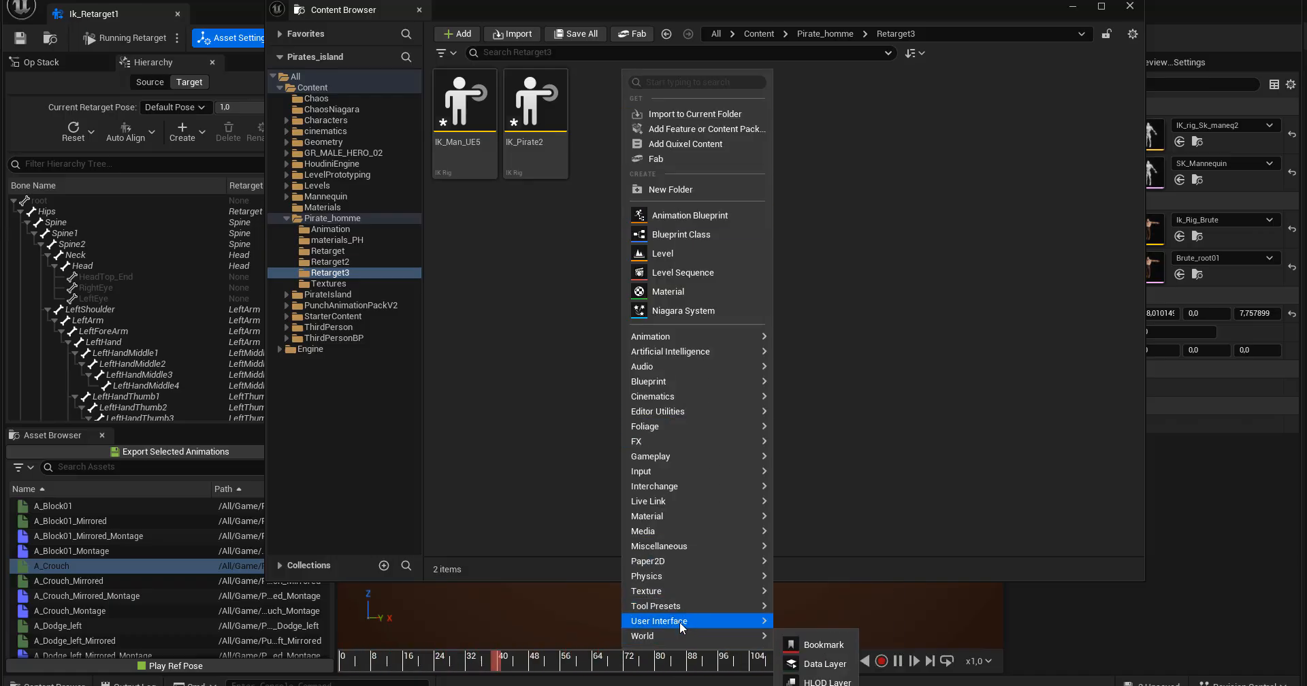
mouse_move(680, 338)
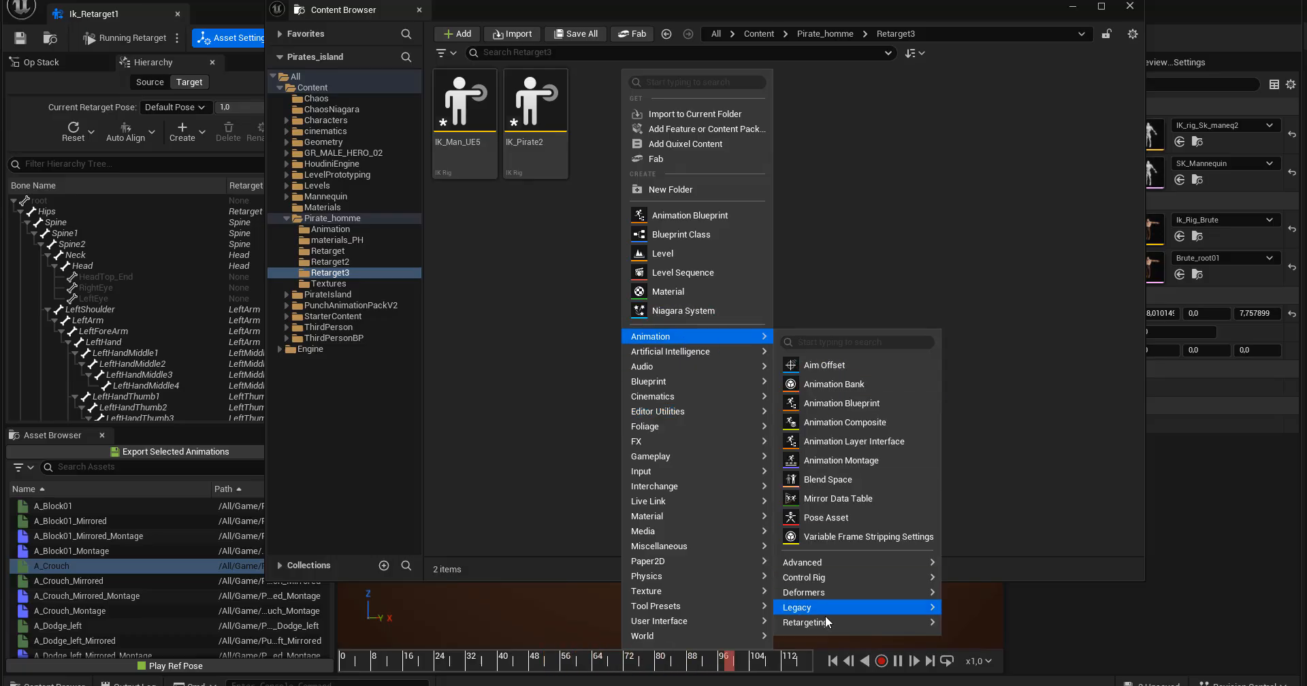
mouse_move(830, 621)
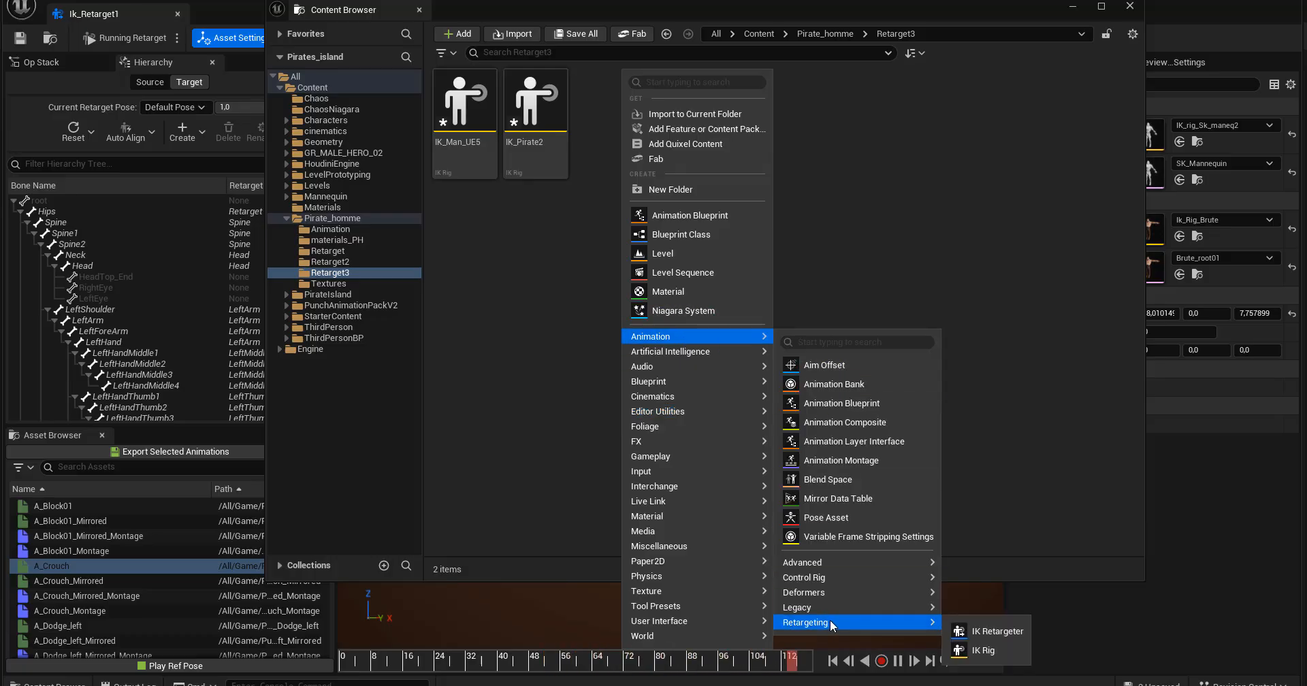
left_click(997, 632)
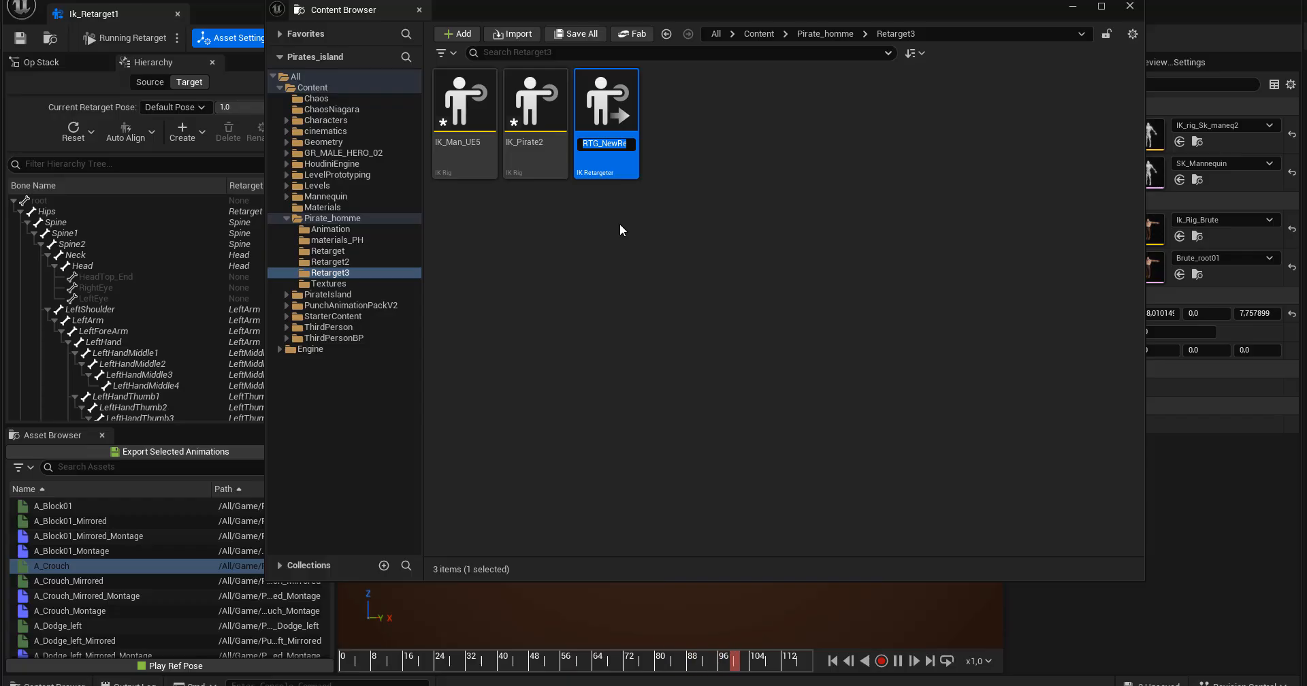
type("IK_R")
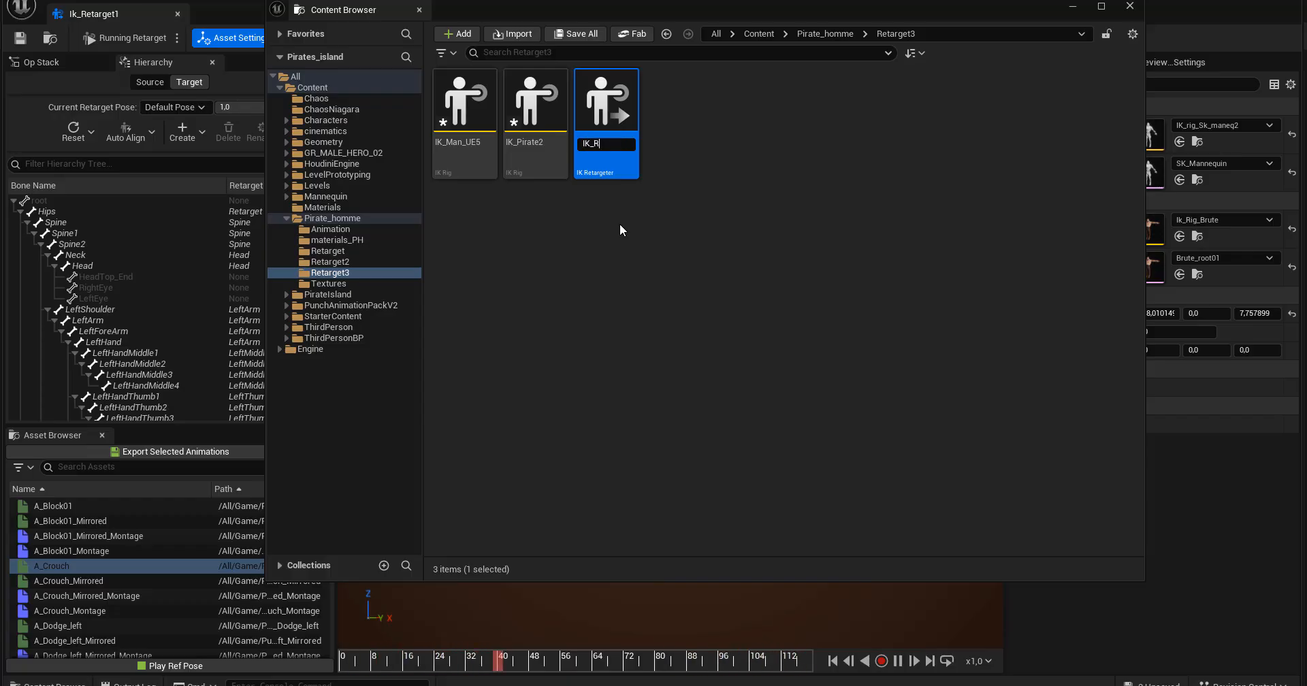
type("etargeter2")
key("Return")
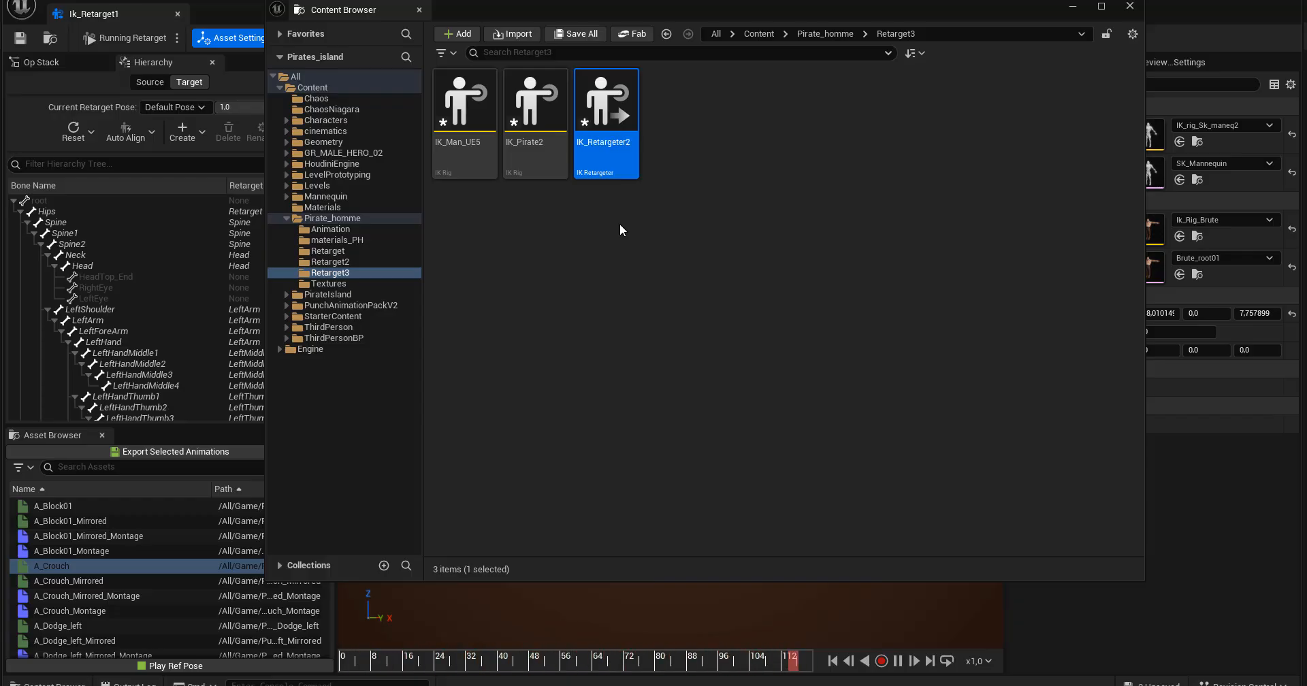
Rename the IK Retargeter asset as IK_Retargeter3.
left_click(624, 143)
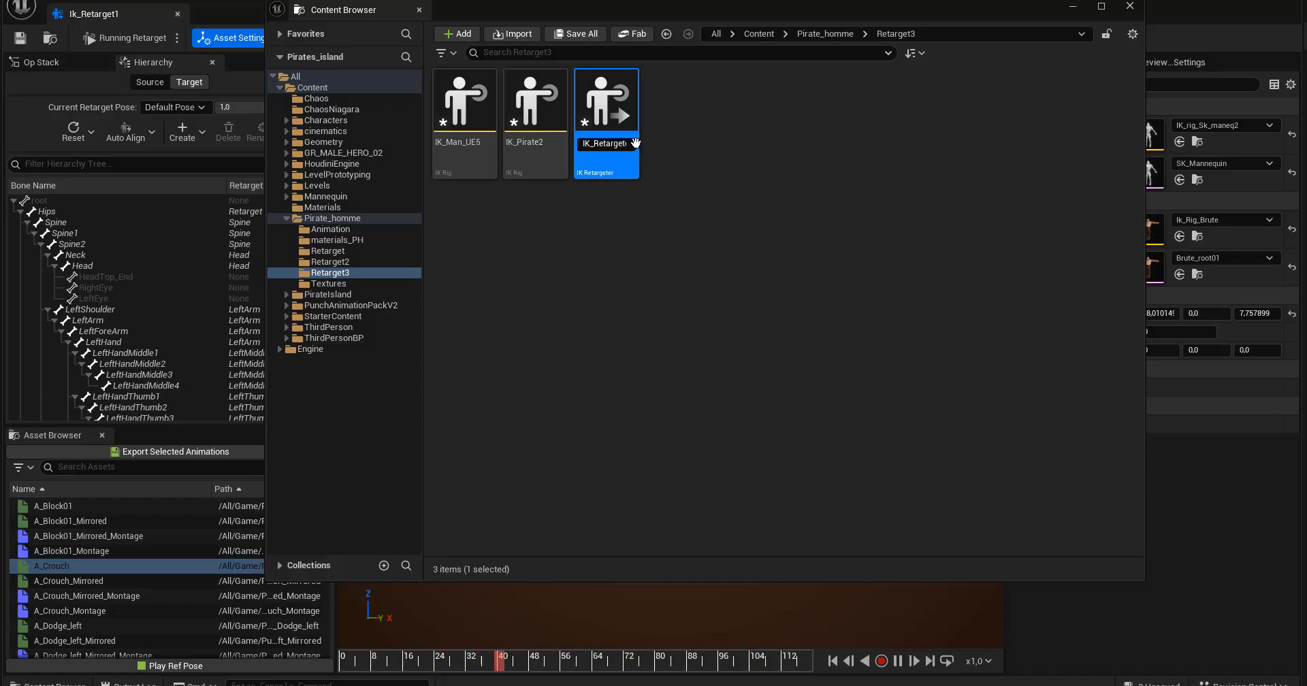
type("er3")
key("Return")
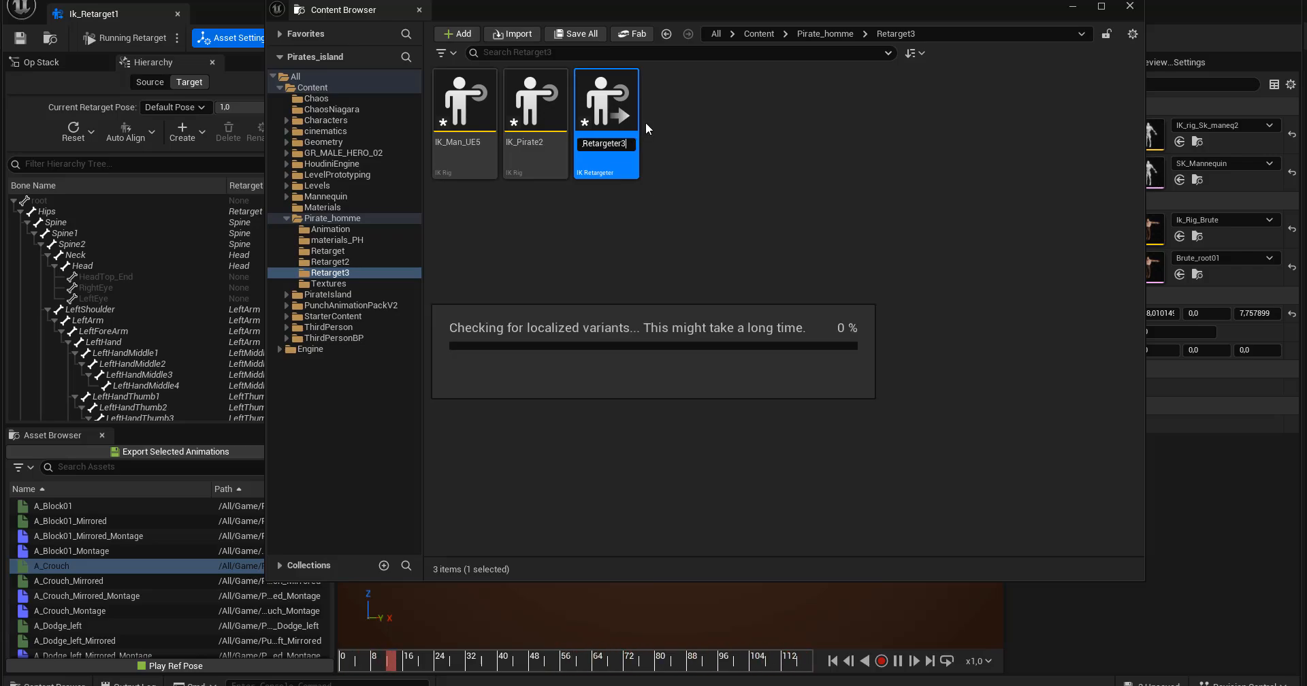
left_click(638, 222)
Open the IK_Man_UE5 rig for editing.
left_click(465, 121)
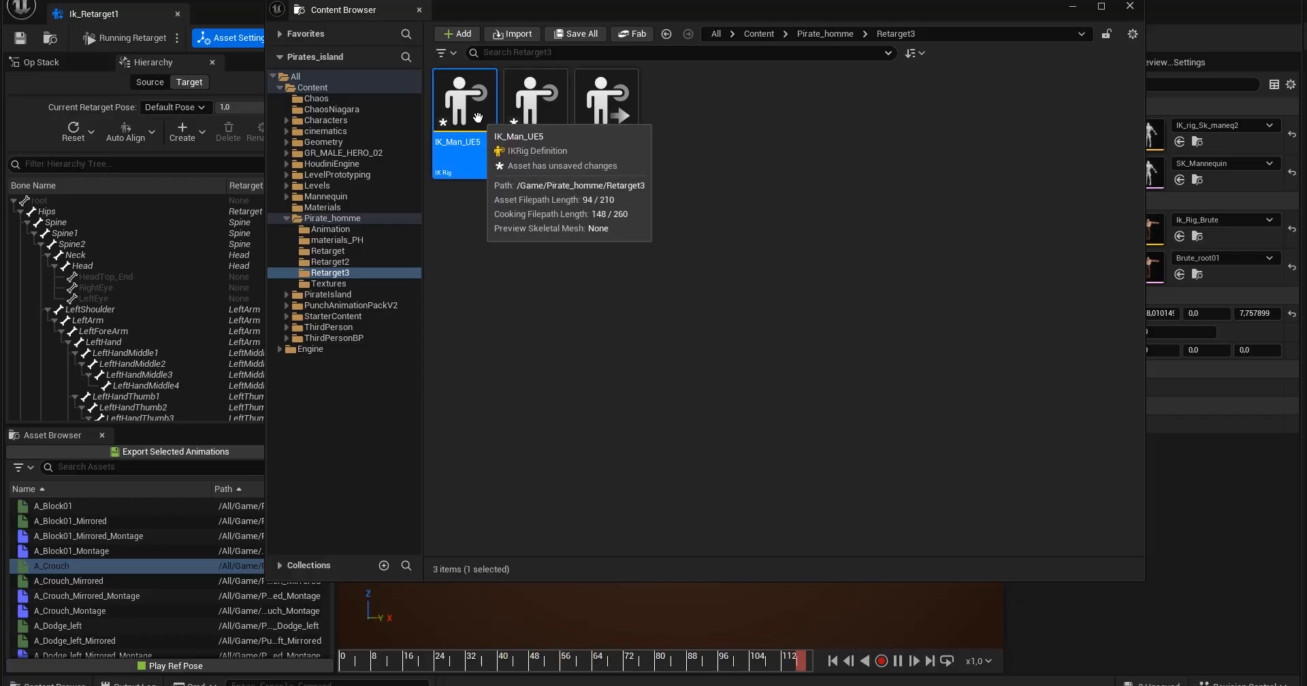
double_click(478, 118)
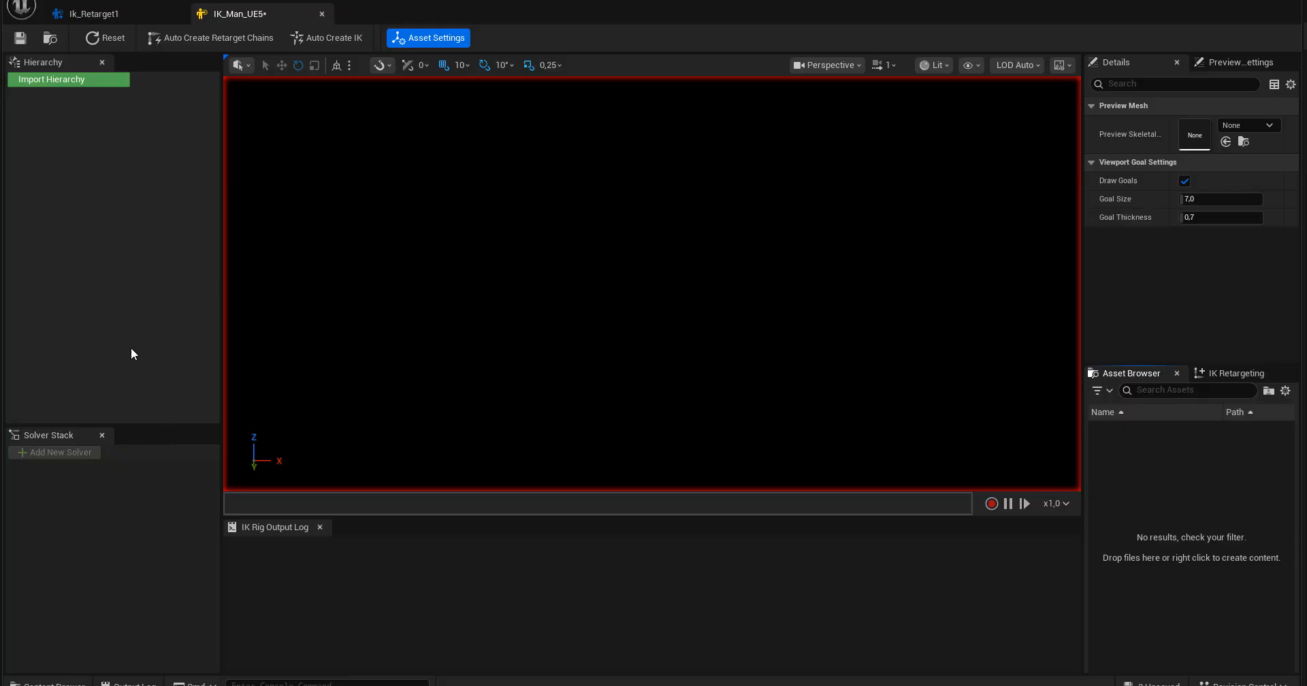
left_click(56, 79)
left_click(749, 372)
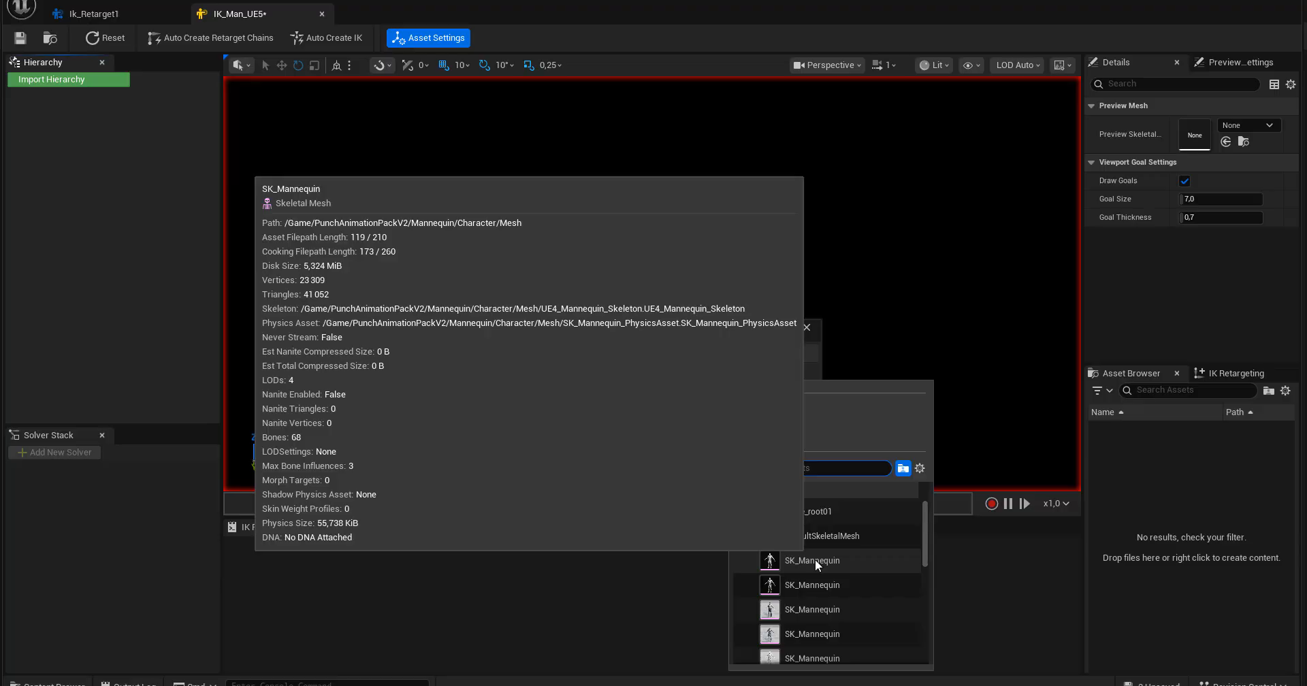
left_click(656, 587)
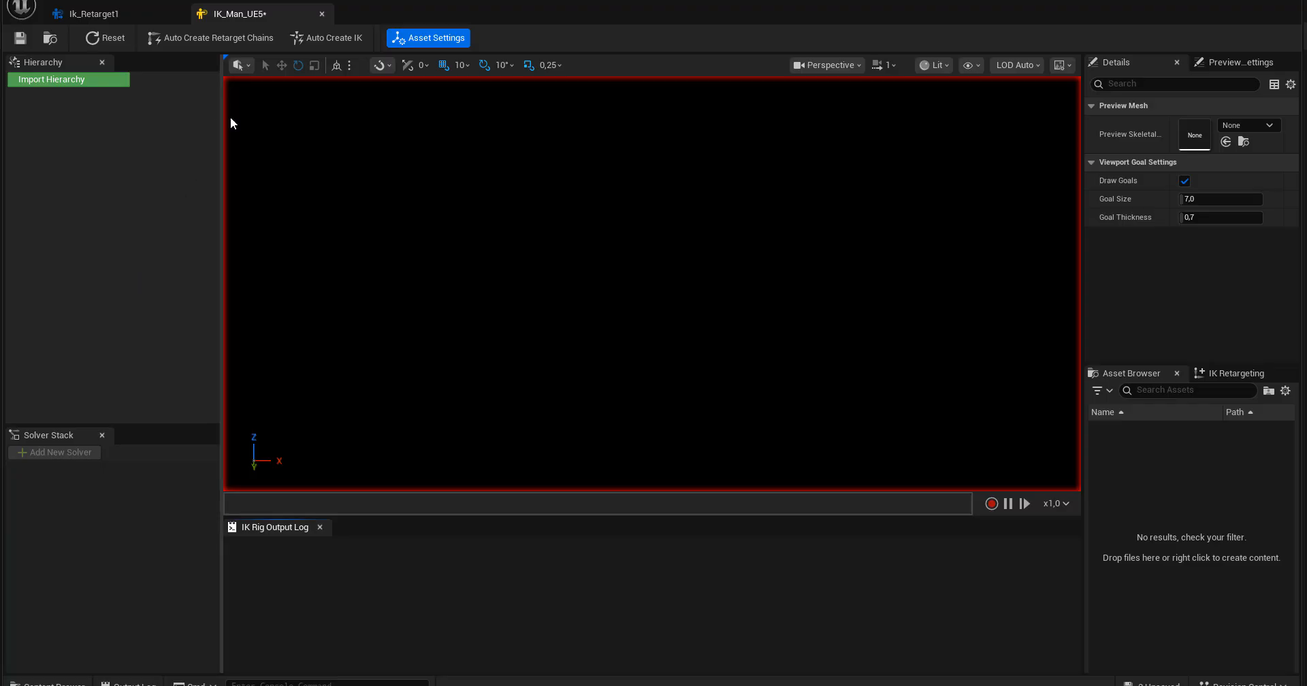
Browse the UE5 punch animations in the PunchAnimationPackV2/Animations/UE5/Actions folder.
left_click(172, 2)
mouse_move(235, 223)
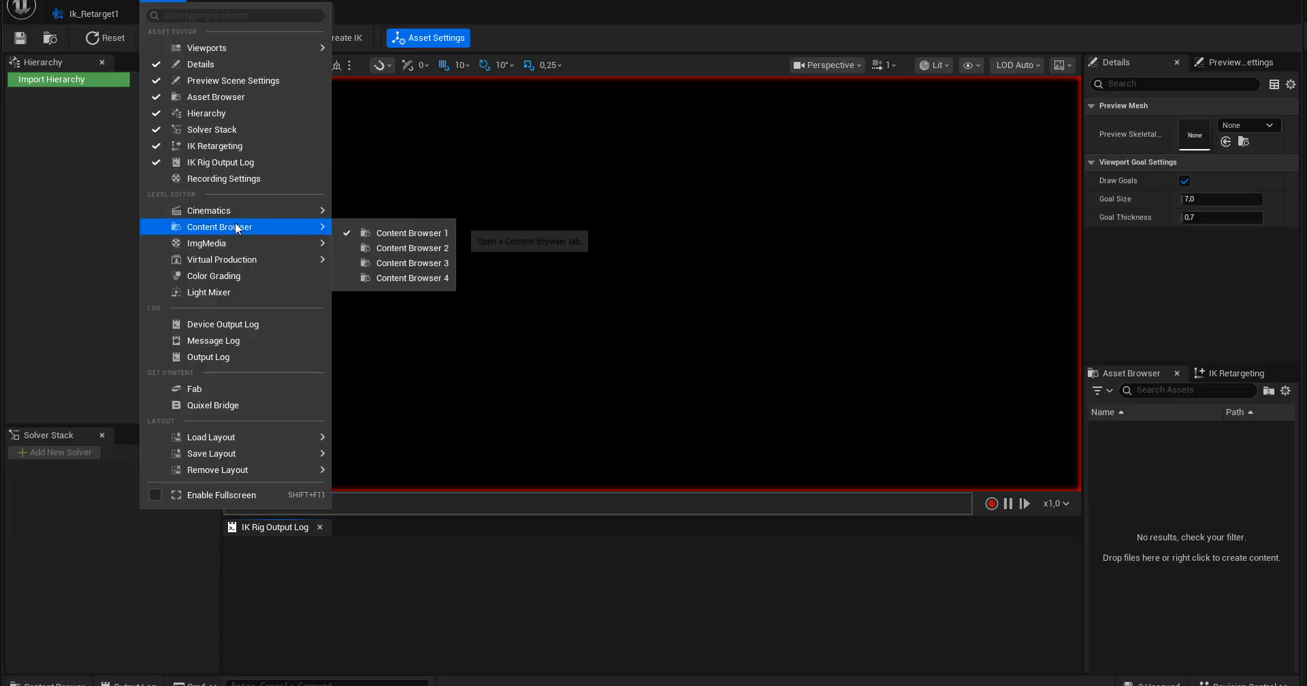
left_click(407, 230)
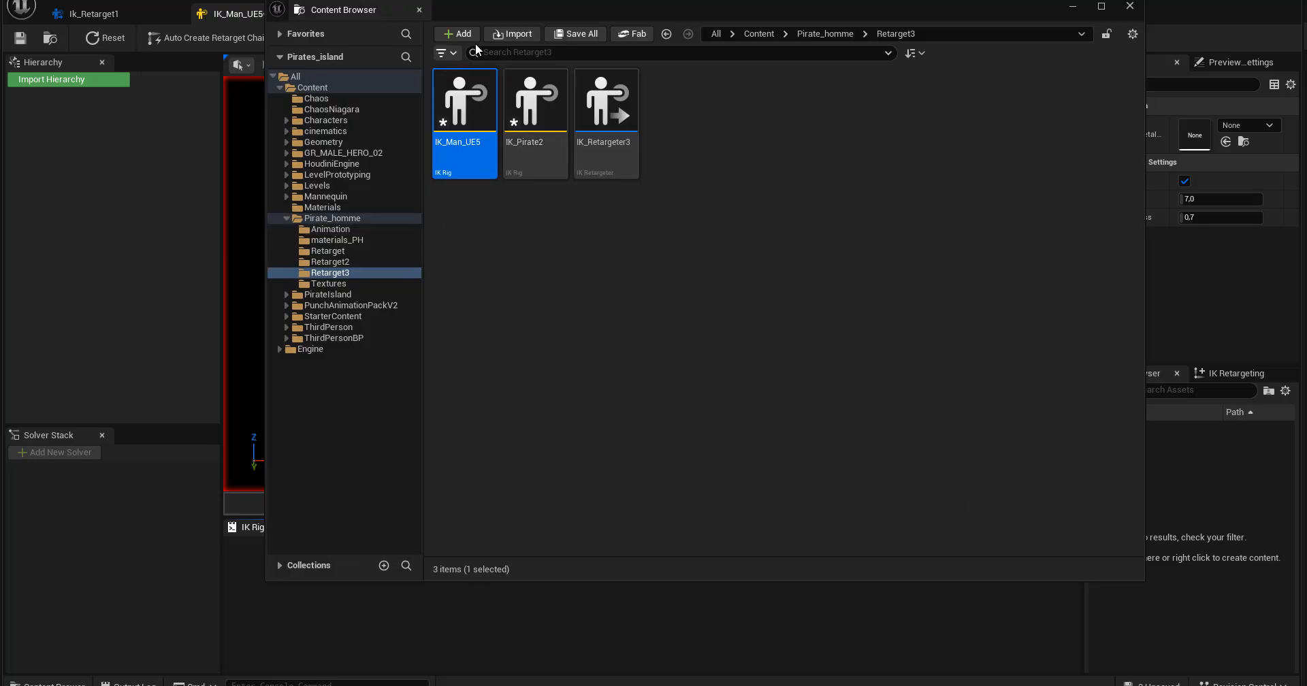
left_click_drag(573, 6, 512, 66)
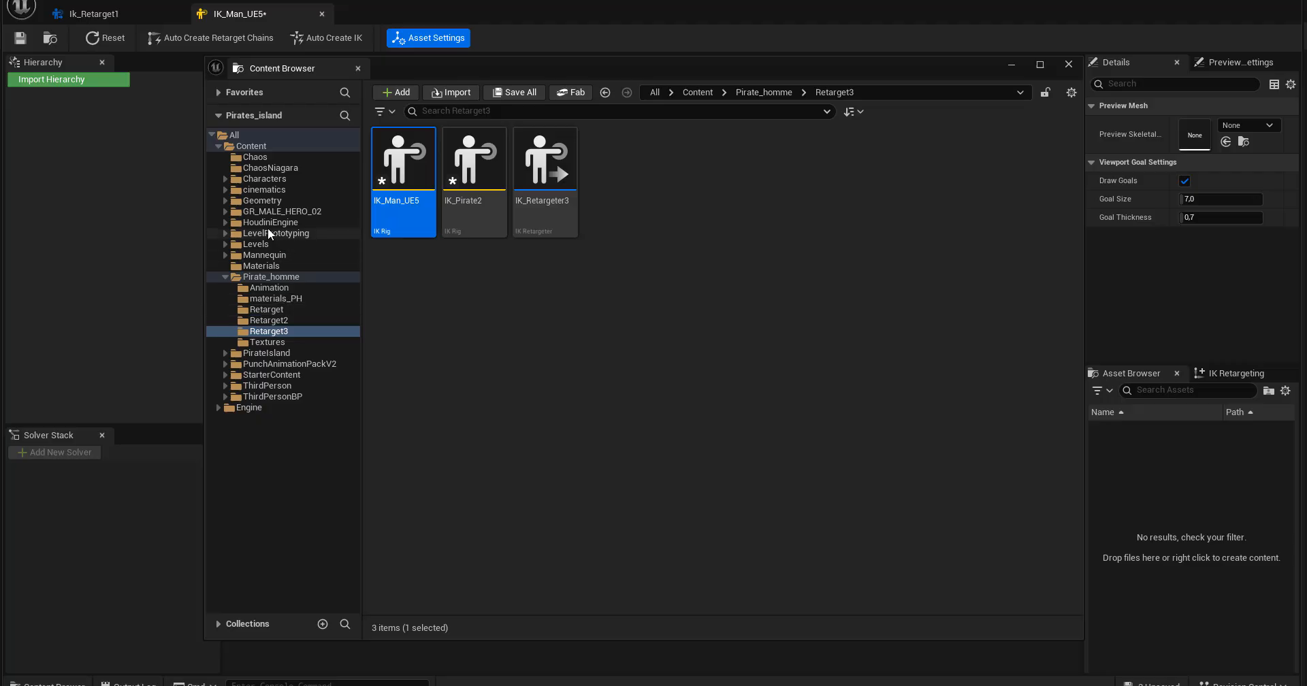
left_click(270, 365)
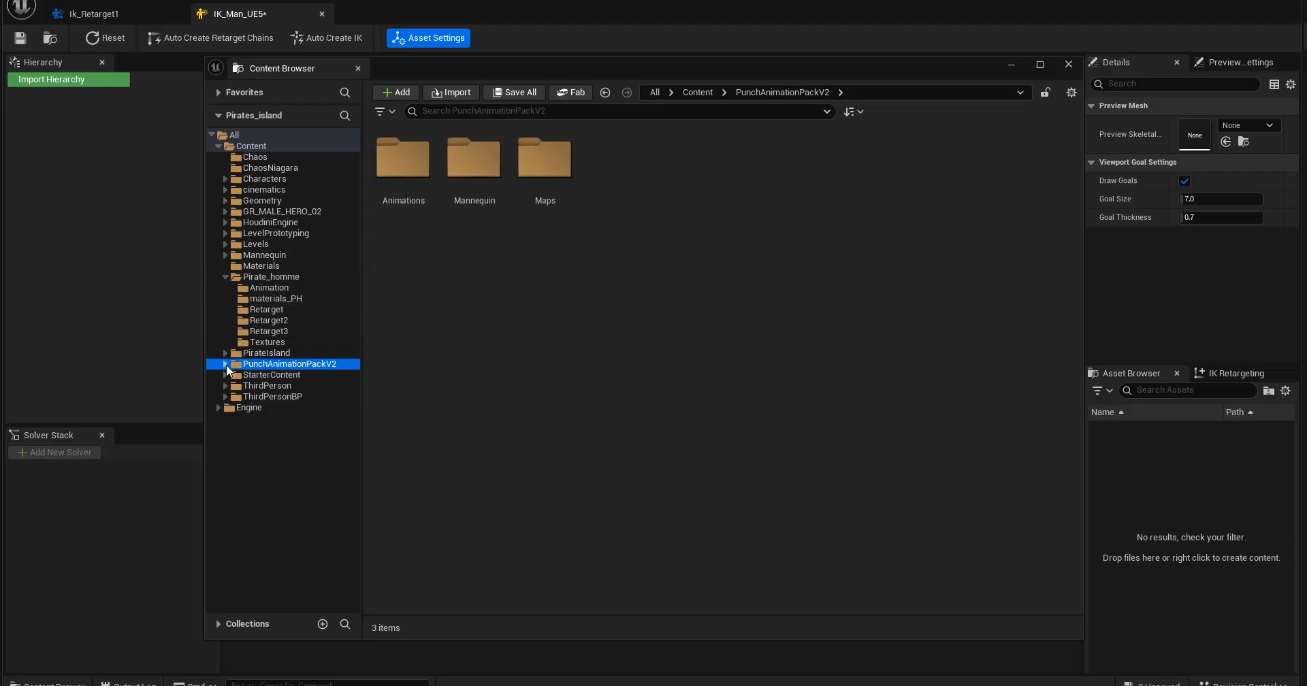
left_click(225, 364)
left_click(258, 375)
left_click(232, 375)
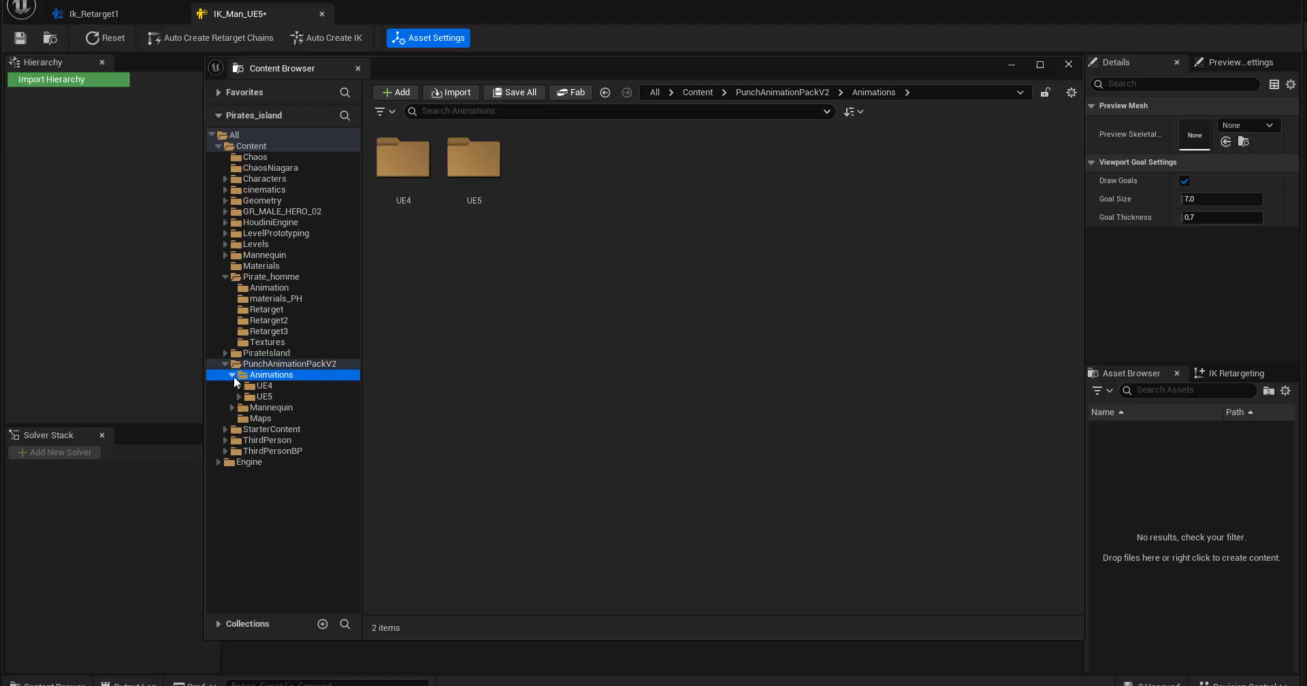
left_click(263, 397)
left_click(238, 396)
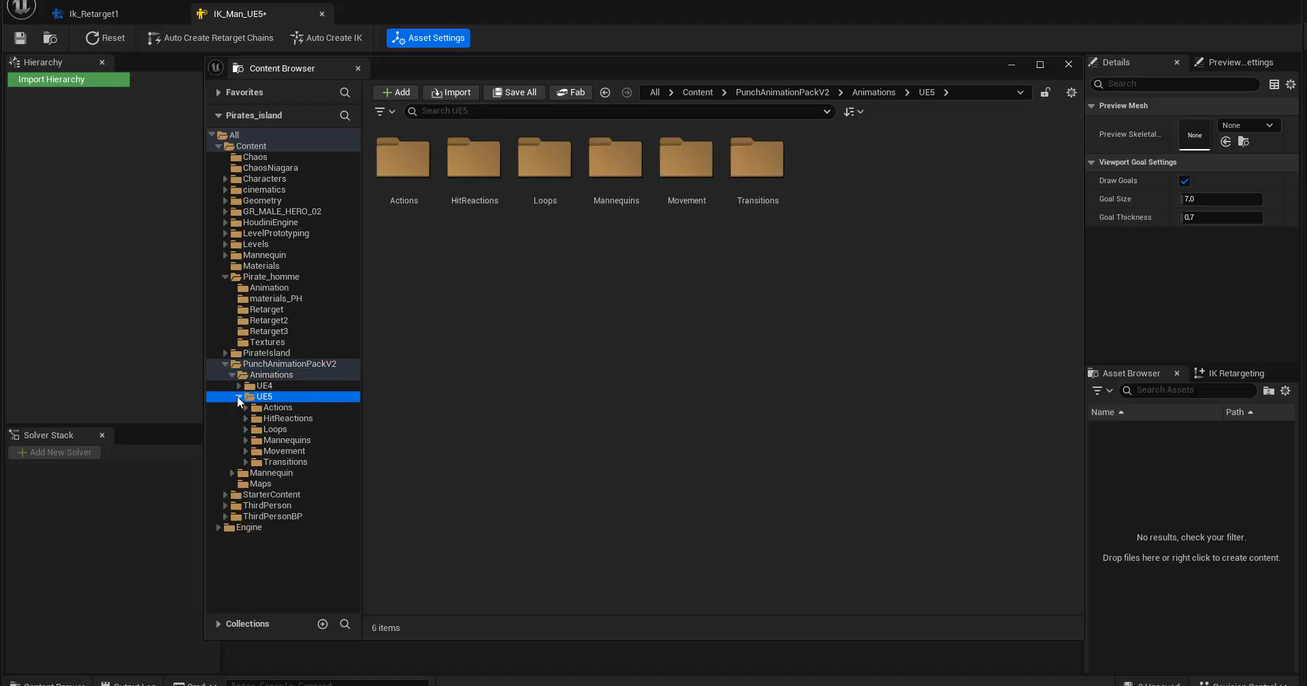
left_click(272, 408)
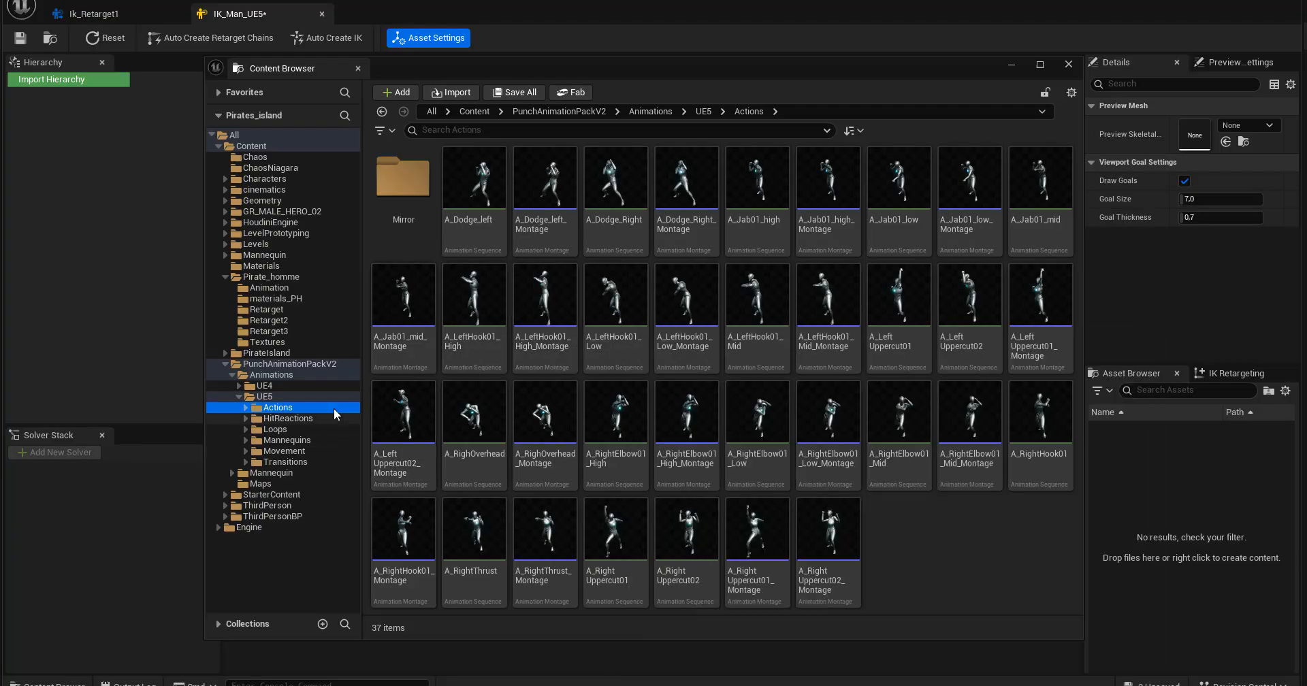
Examine the mannequin assets in the UE5/Mannequins/Meshes folder and clear the asset browser away from the rig editor.
left_click(287, 440)
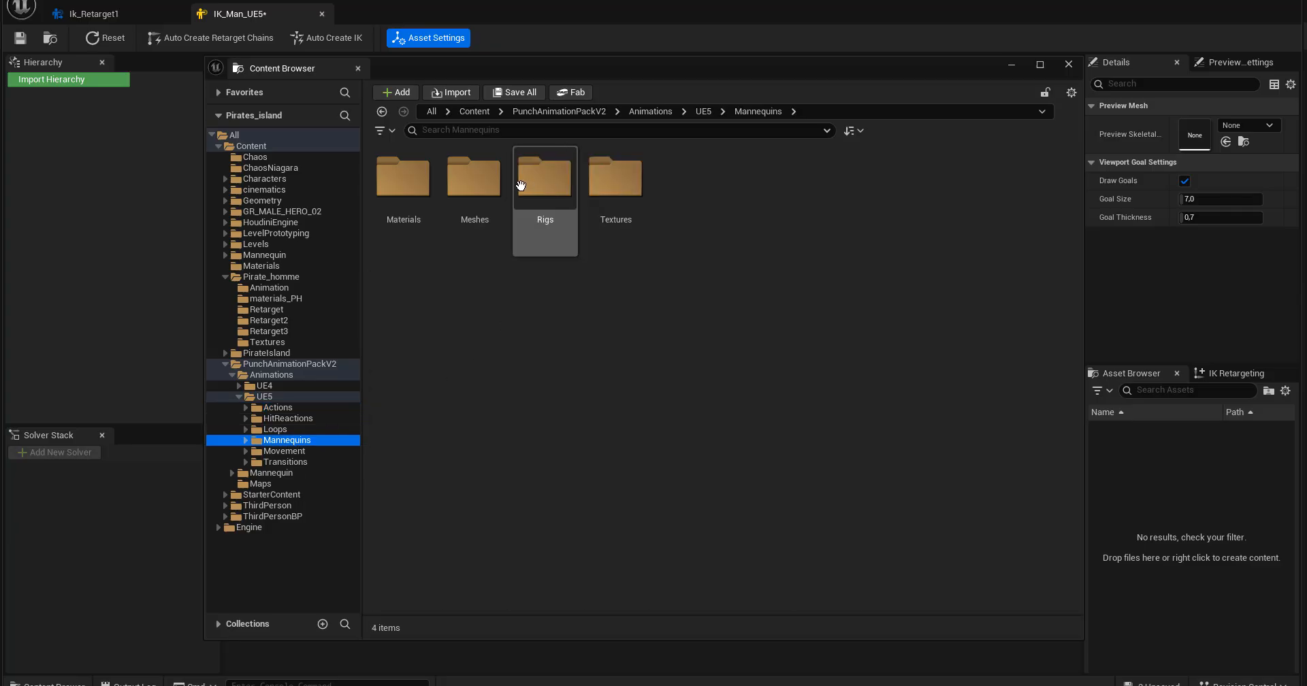
double_click(465, 182)
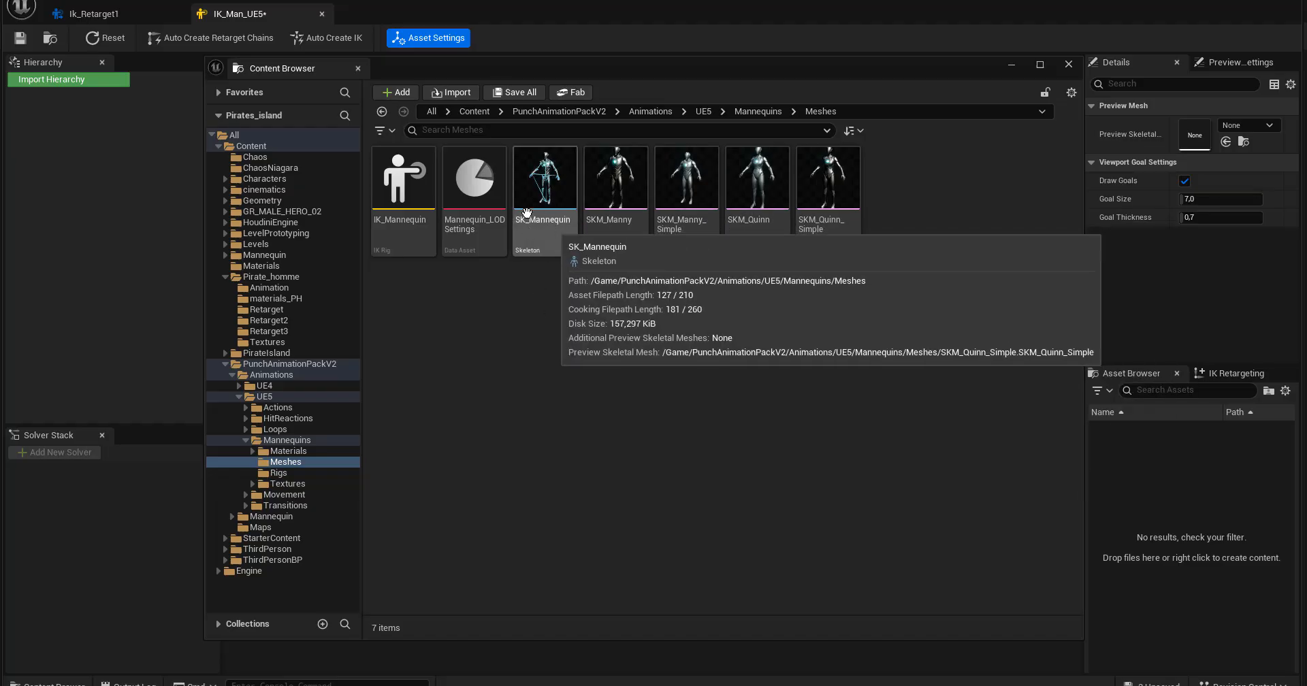
left_click_drag(489, 66, 1306, 156)
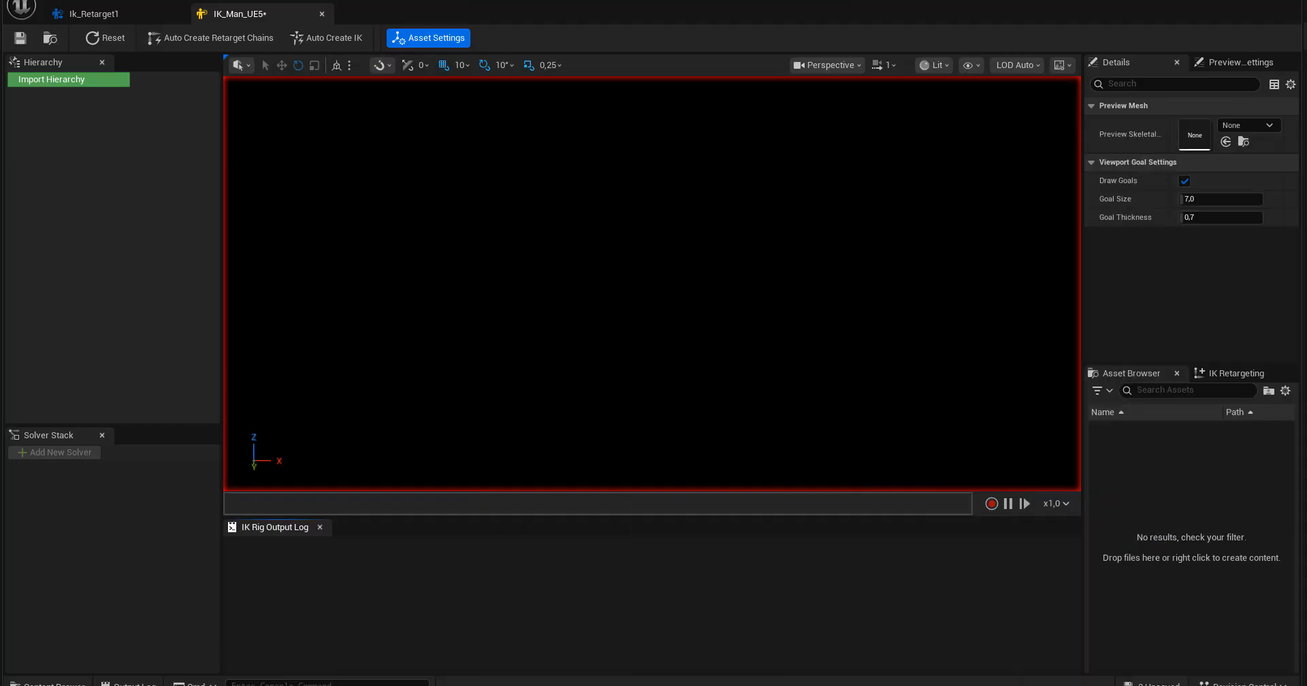
Import the bone hierarchy from PunchAnimationPackV2's SK_Mannequin skeletal mesh into the IK_Man_UE5 rig and save it.
left_click(70, 79)
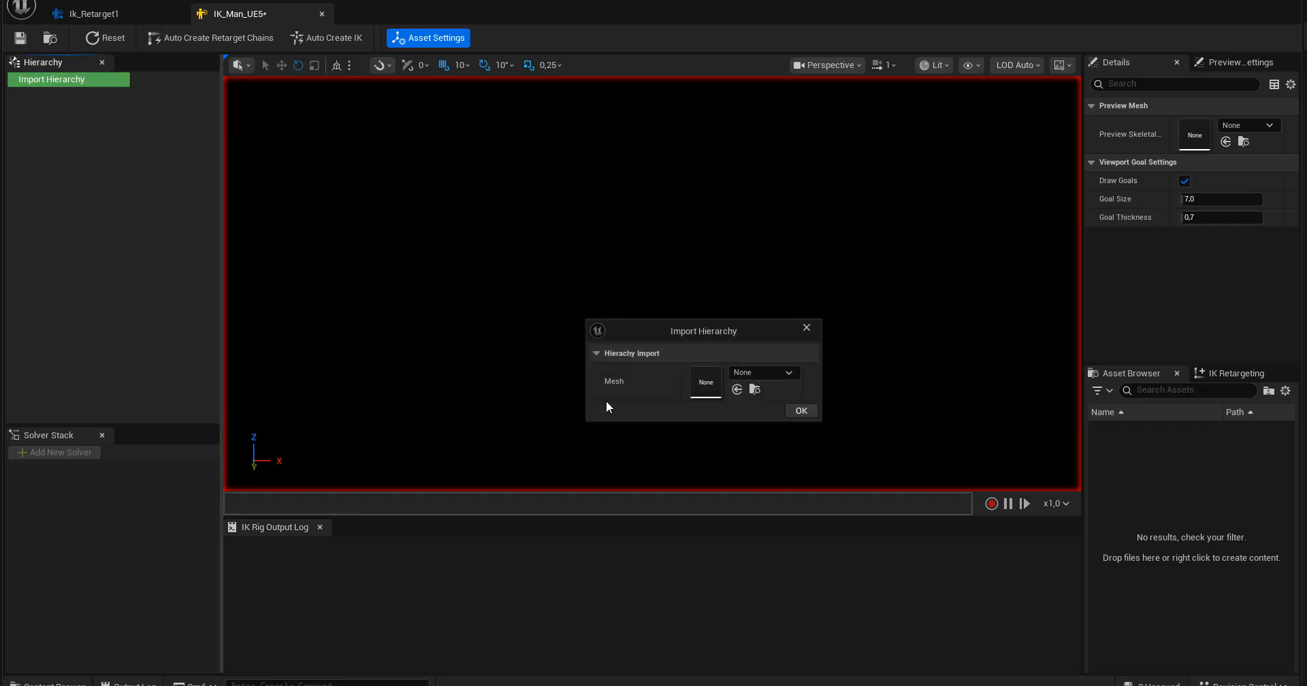
left_click(752, 373)
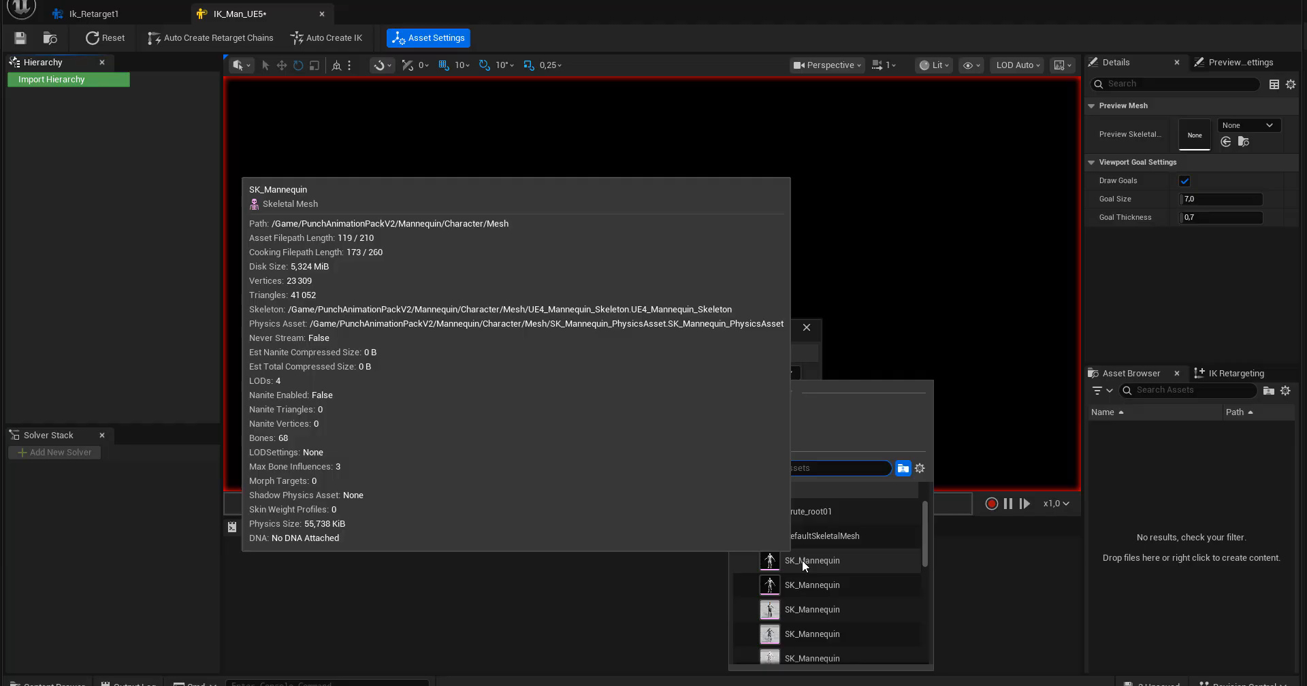
left_click(802, 559)
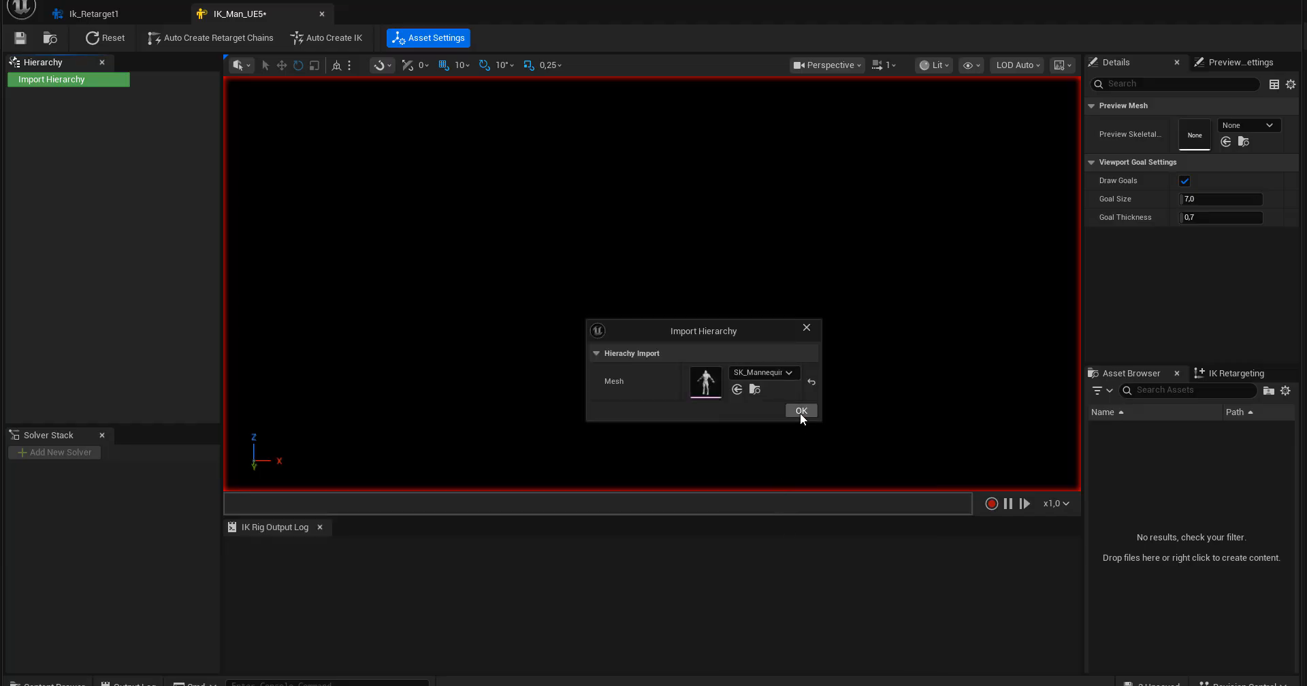
left_click(800, 411)
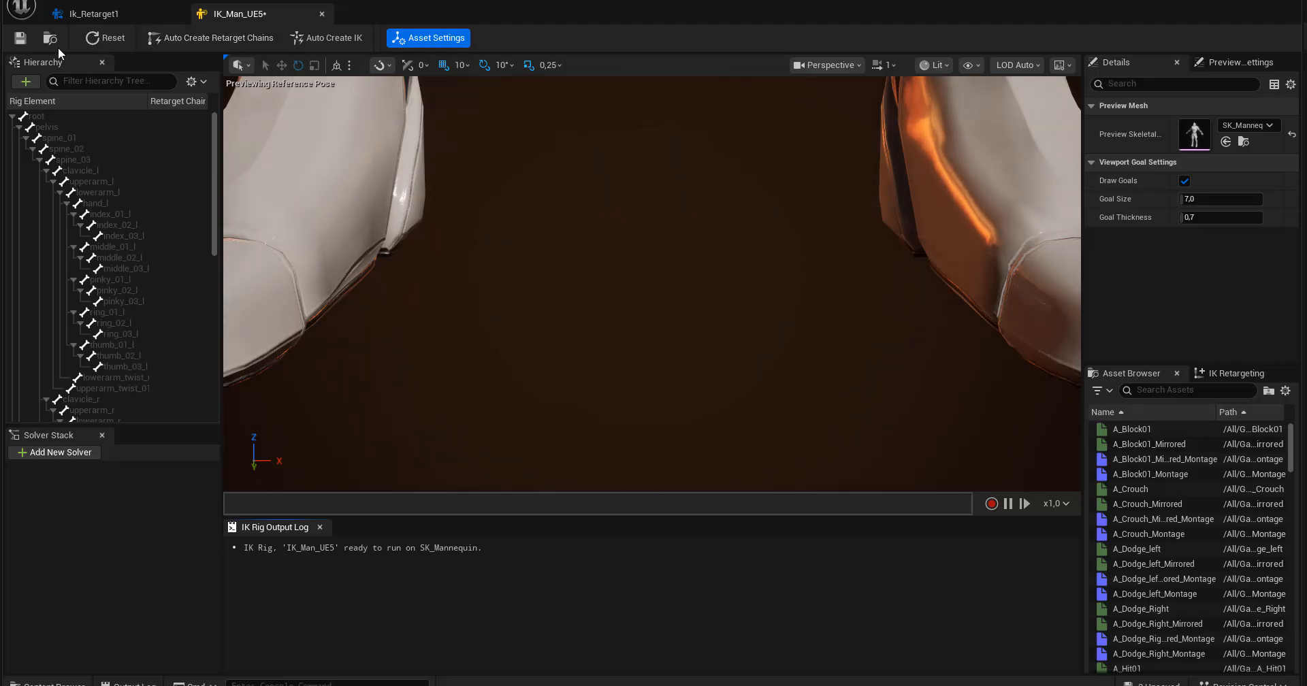
left_click(24, 41)
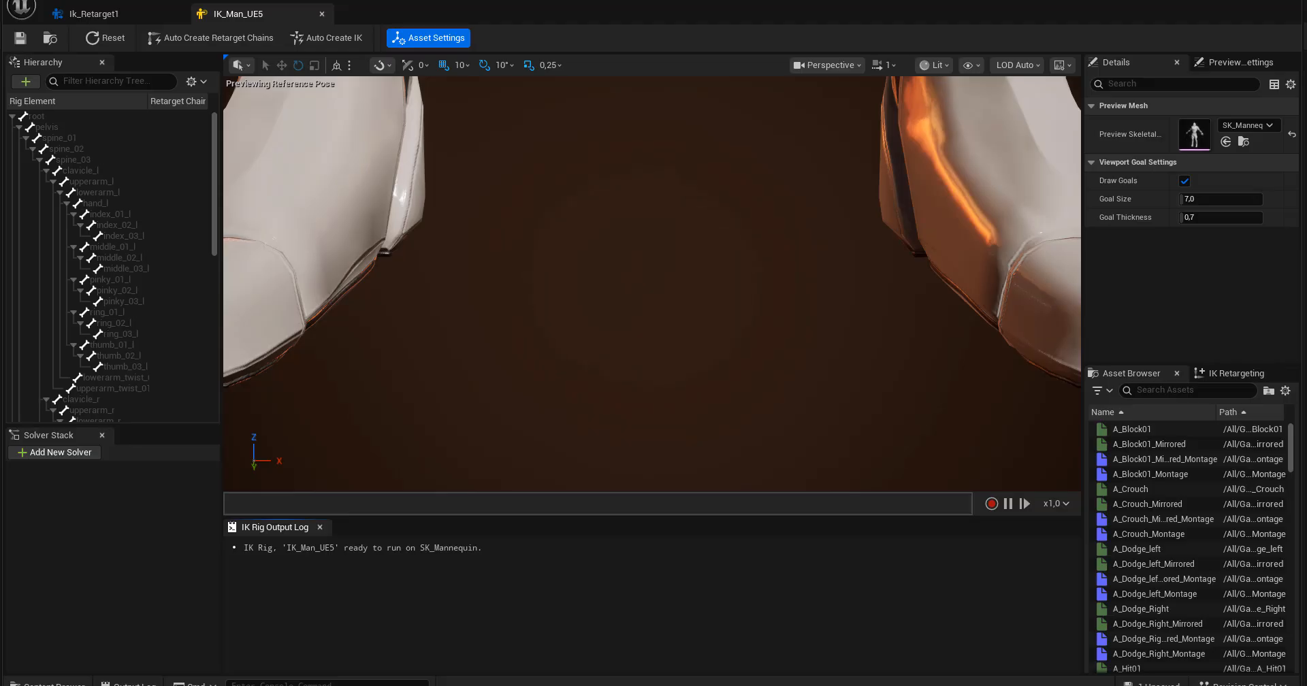
Open the IK_Pirate2 rig and import its bone hierarchy from the Brute_root01 mesh, saving the rig.
left_click_drag(1306, 194, 631, 140)
left_click(606, 242)
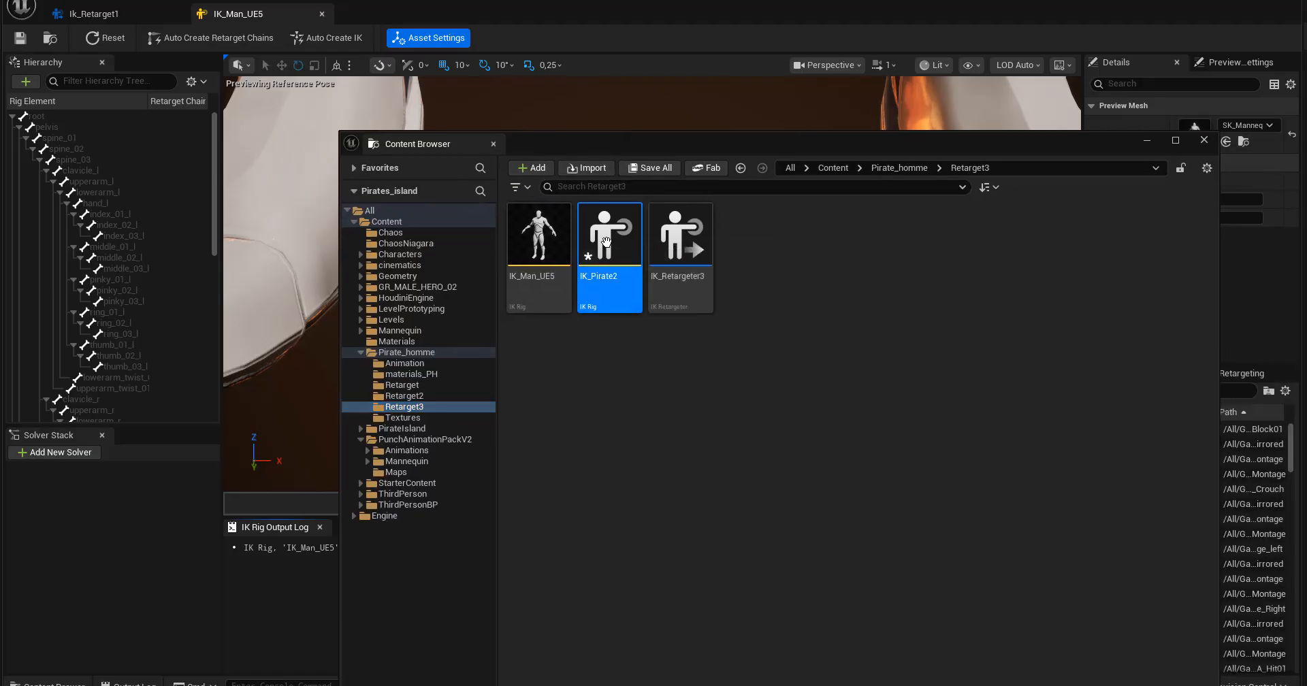
double_click(606, 242)
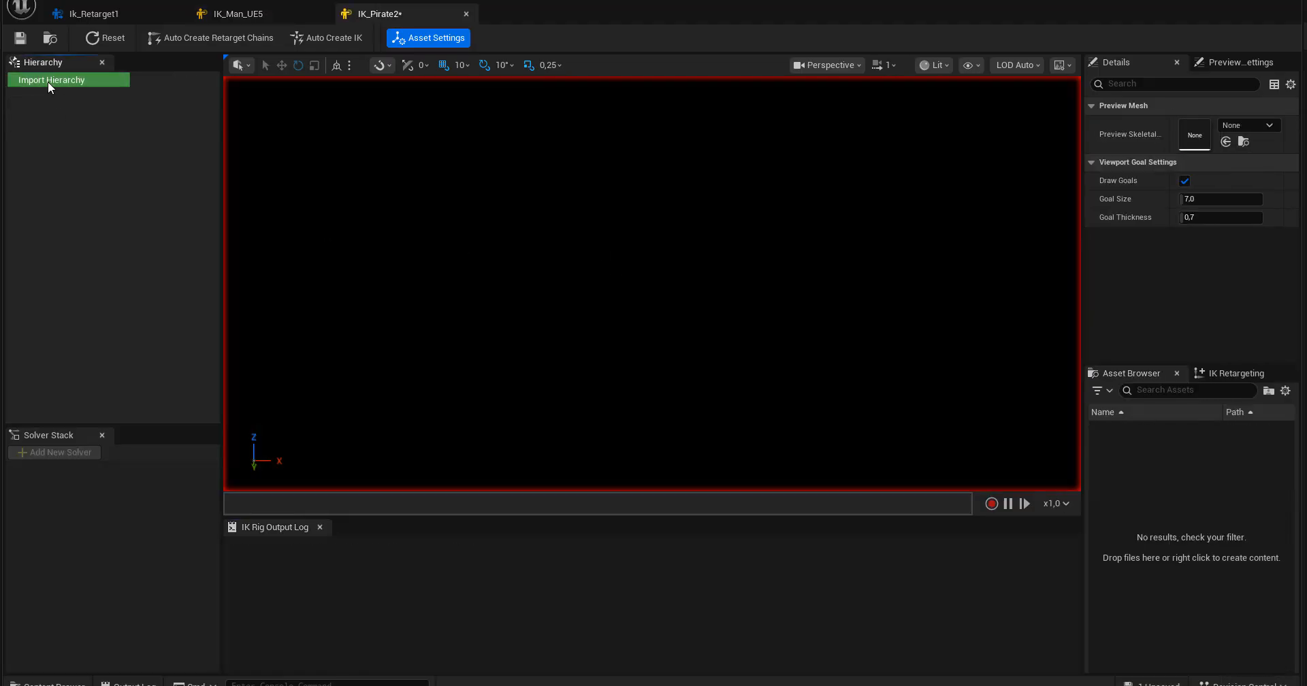
left_click(47, 81)
left_click(749, 373)
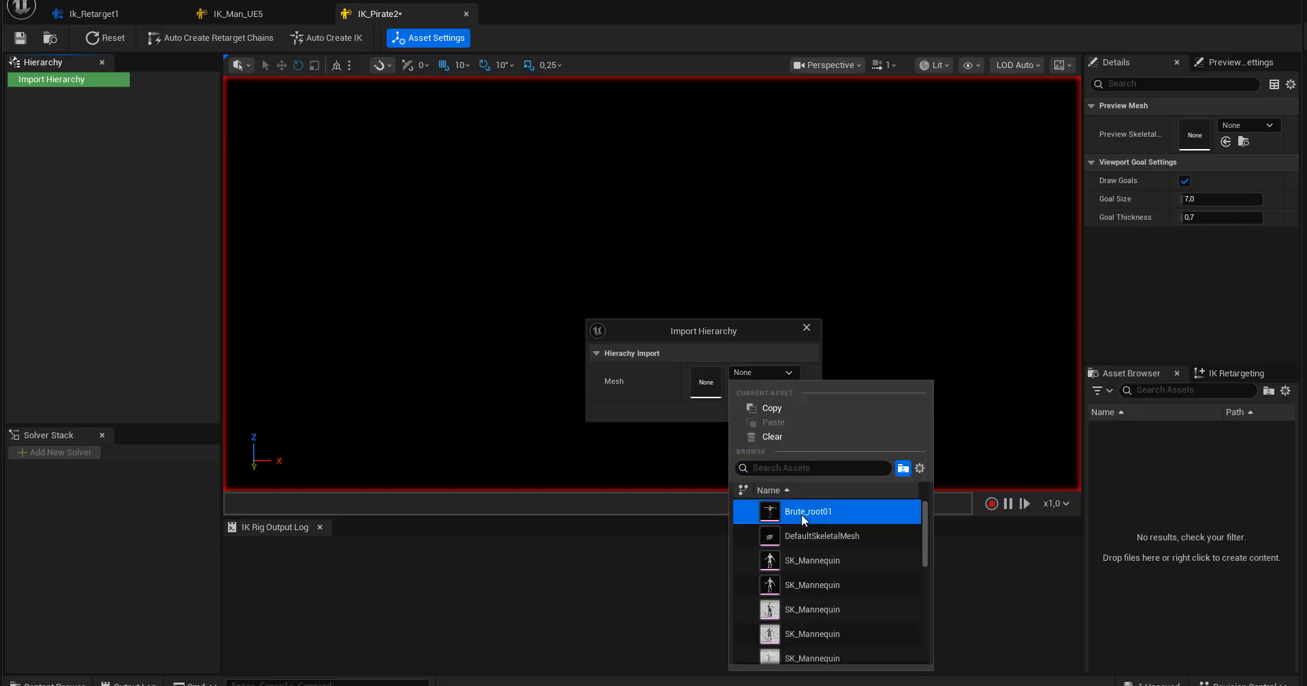
left_click(804, 512)
left_click(802, 410)
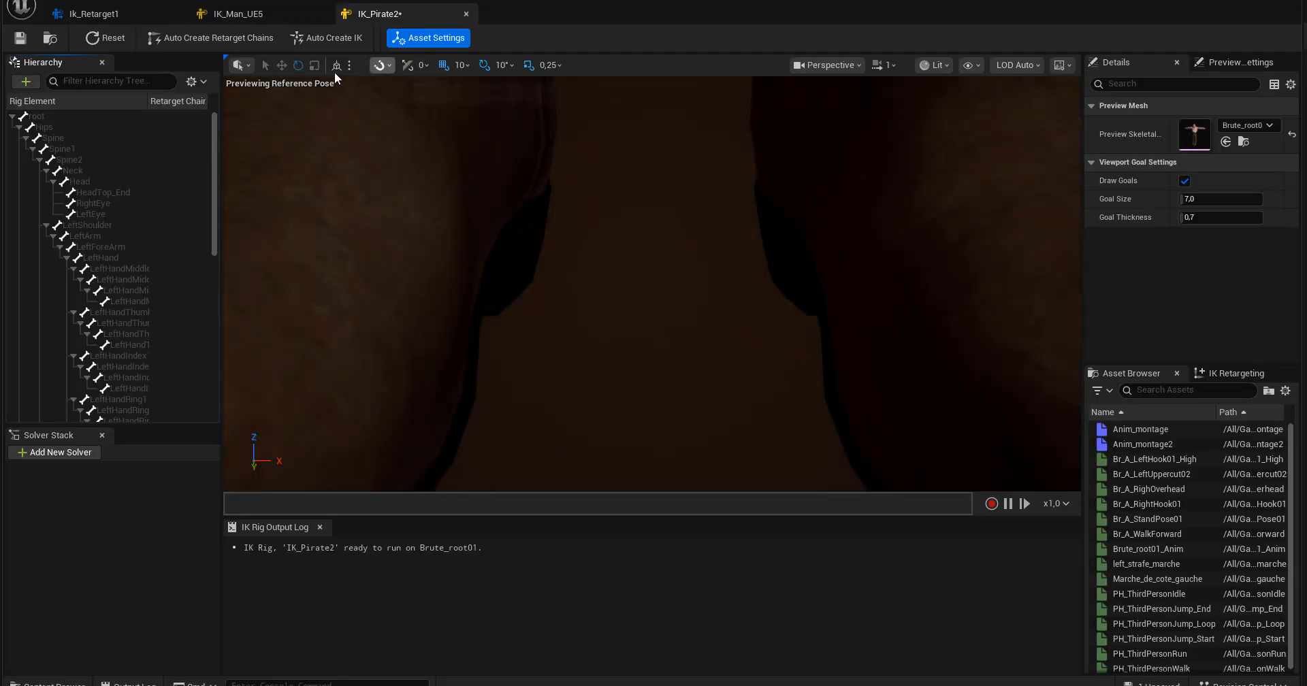
Close the Ik_Retarget1 editor and open the IK_Retargeter3 asset from the Retarget3 folder.
left_click(252, 14)
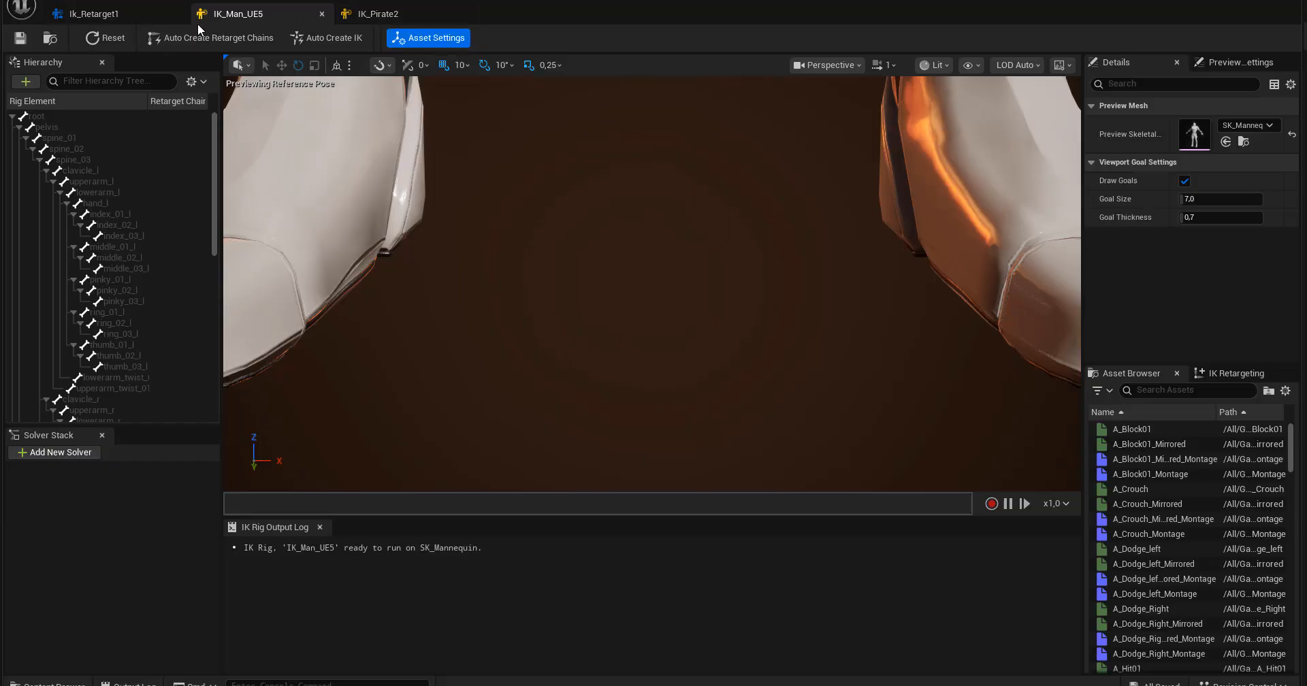
left_click(177, 15)
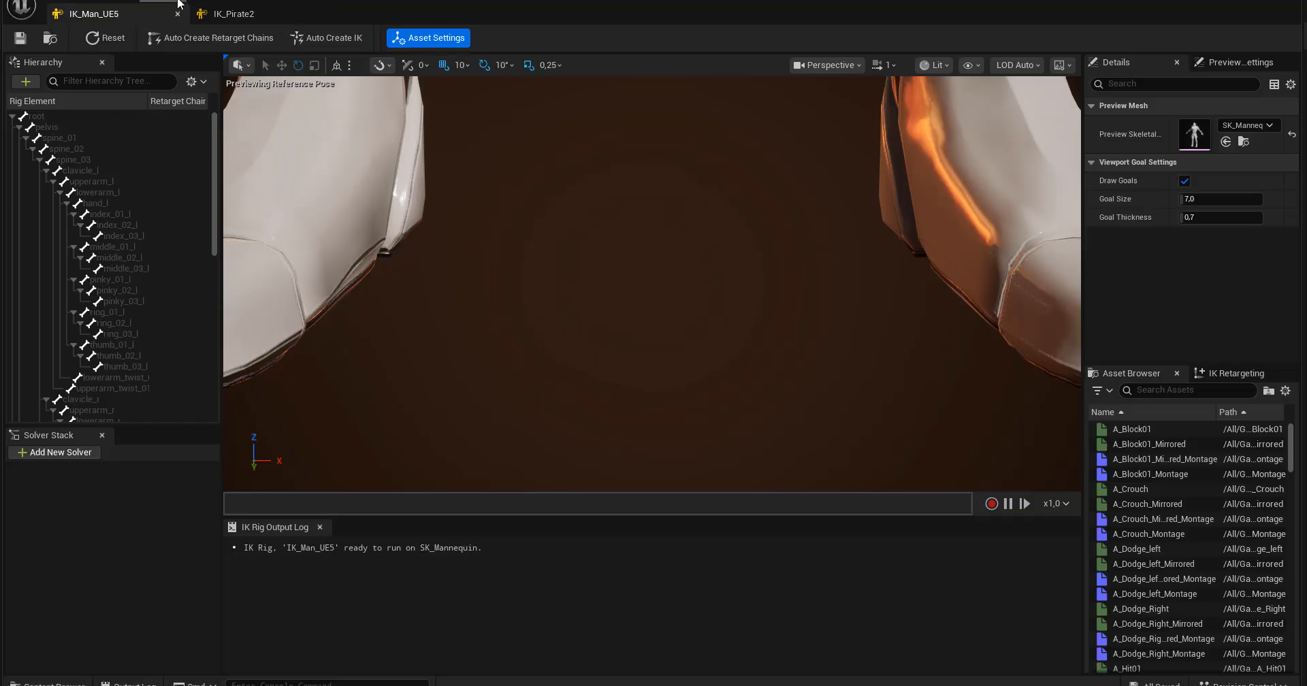
left_click(203, 2)
mouse_move(160, 2)
mouse_move(310, 226)
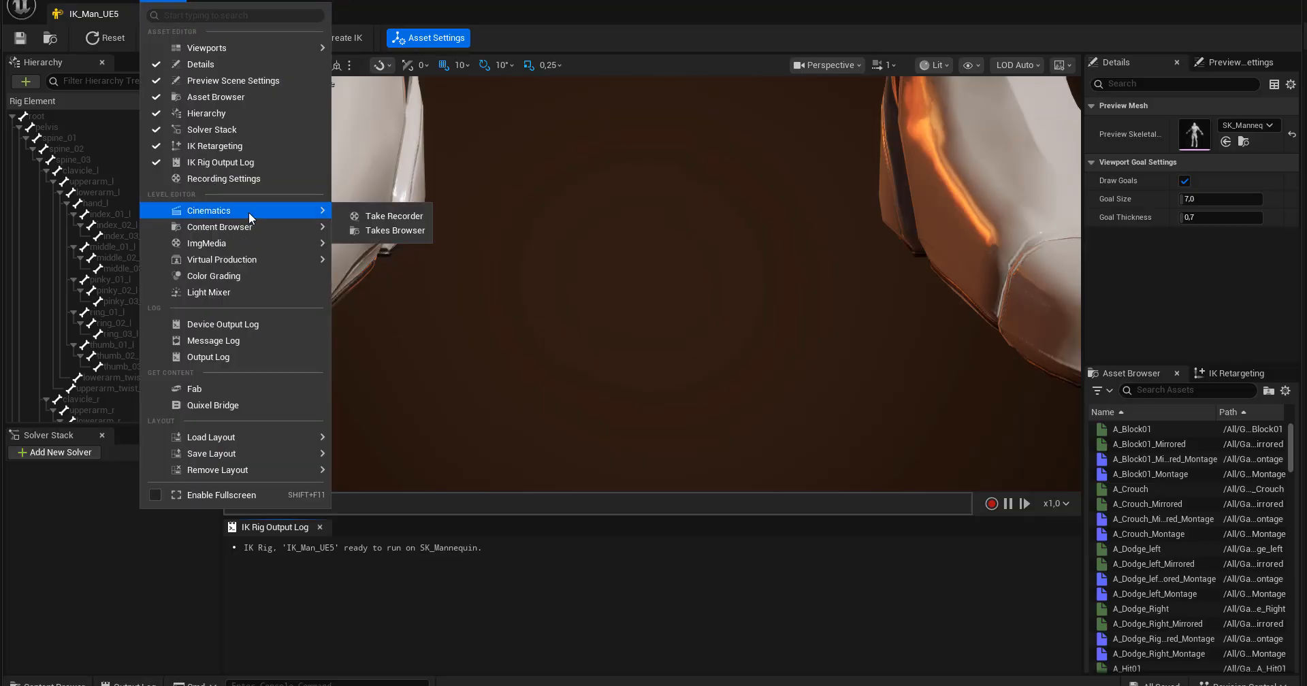
left_click(358, 234)
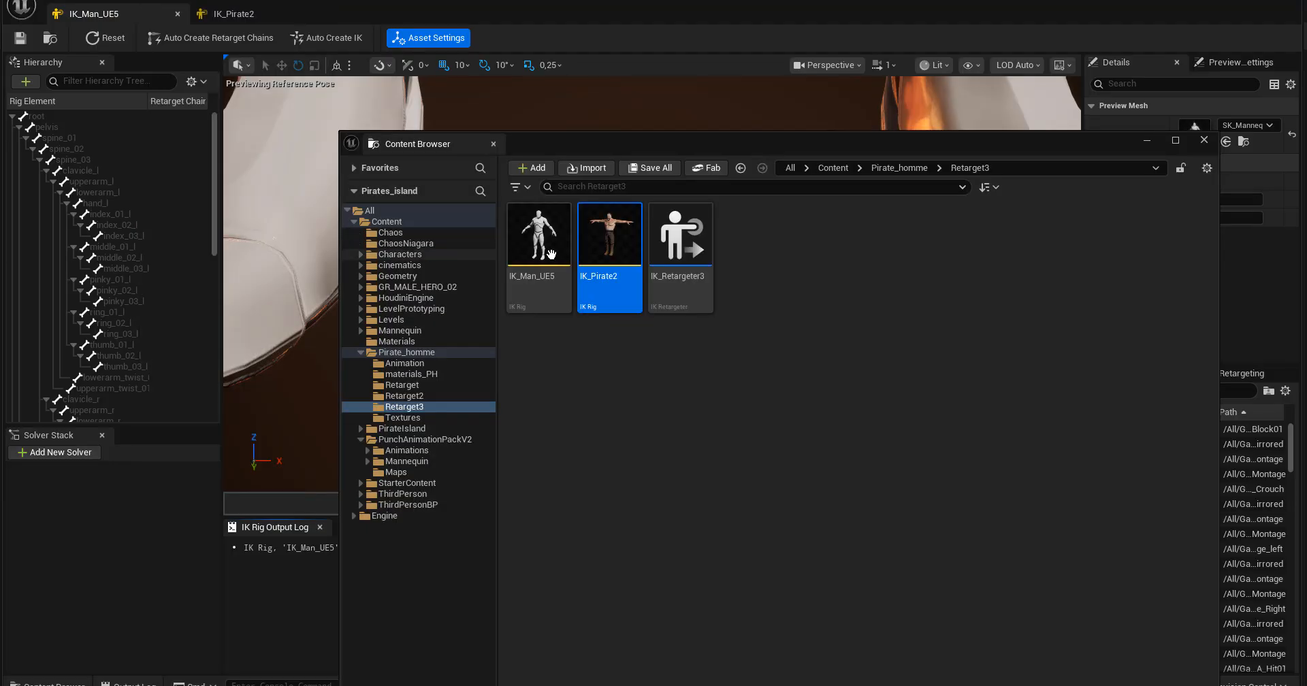
left_click(670, 247)
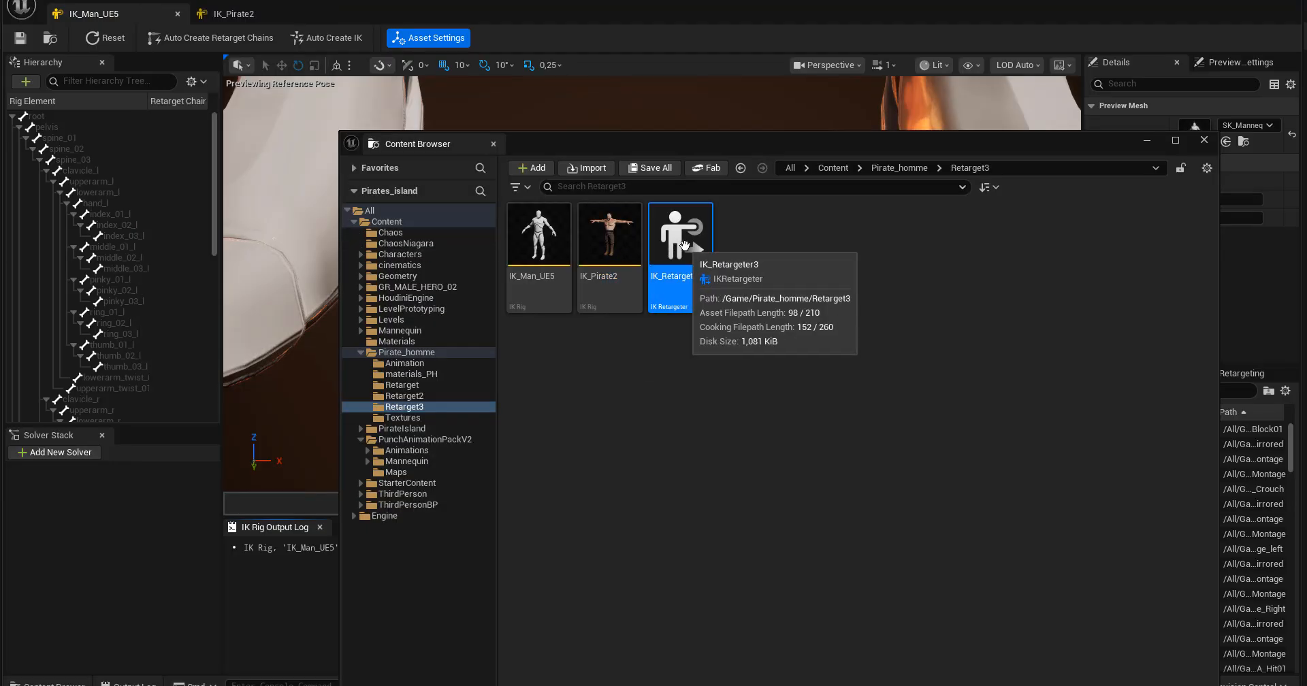
double_click(694, 246)
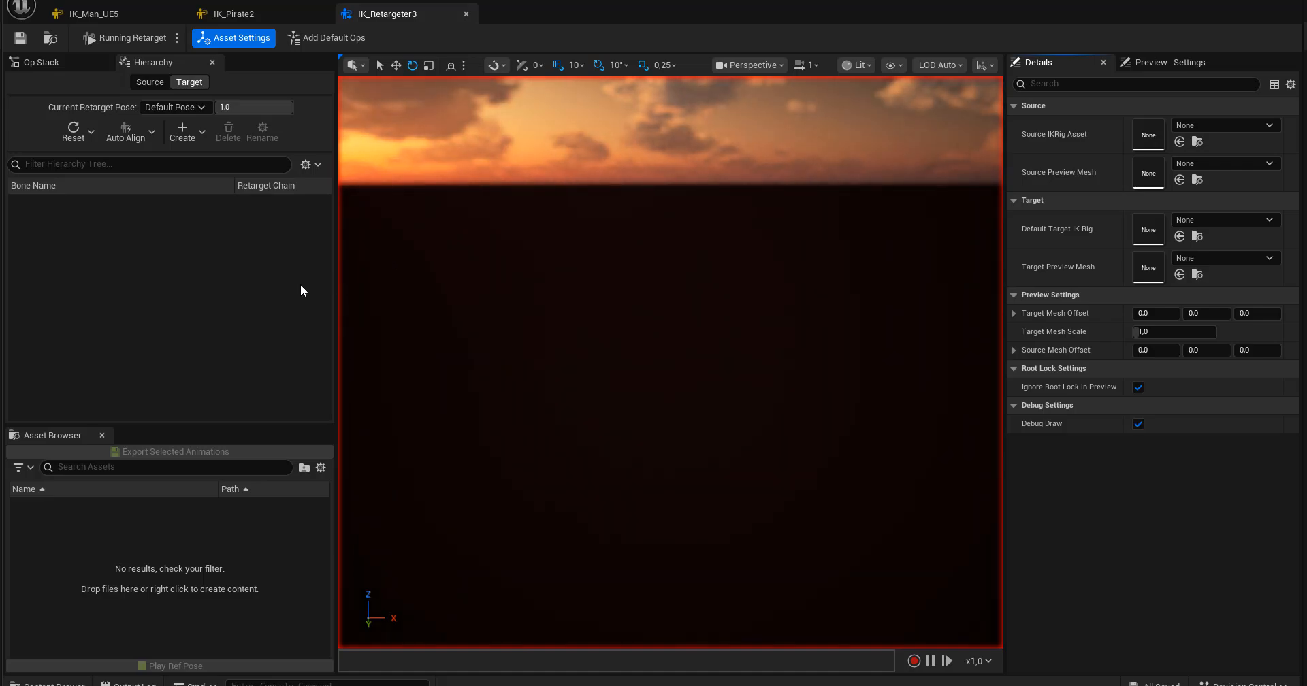
left_click(191, 87)
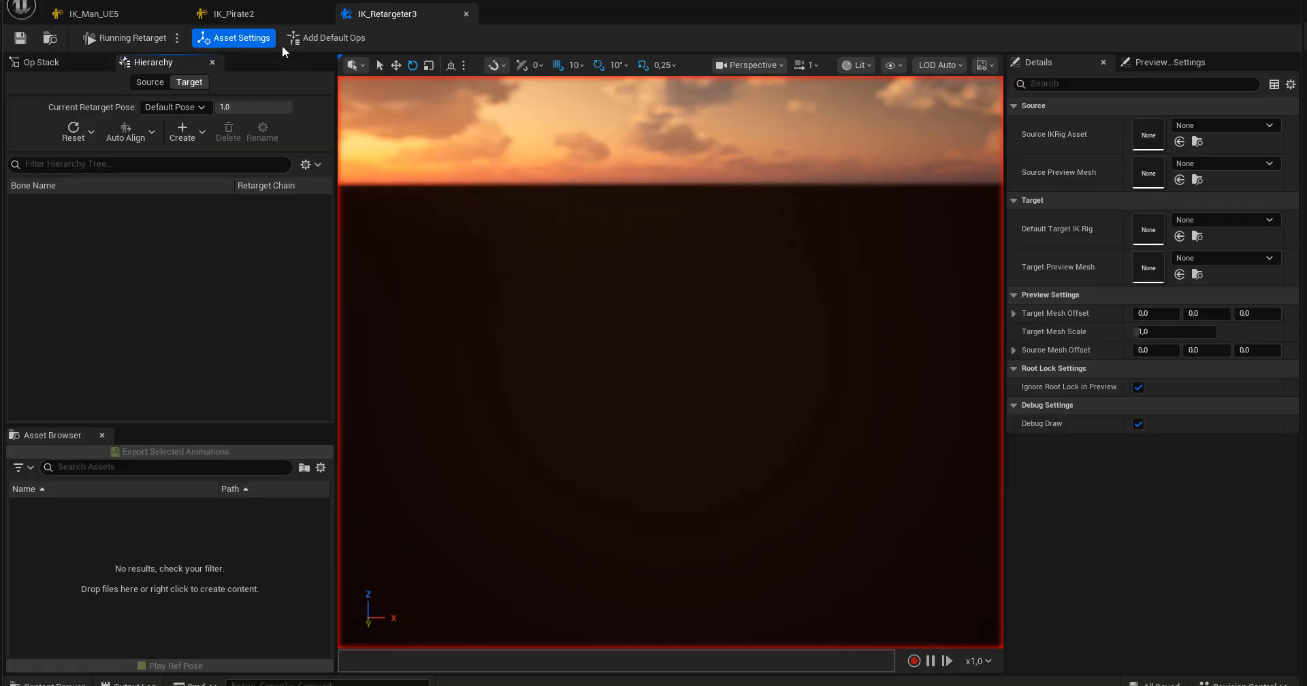
Assign IK_Man_UE5 as the retargeter's source IK Rig and IK_Pirate2 as its default target IK Rig, and save.
left_click(171, 6)
mouse_move(219, 196)
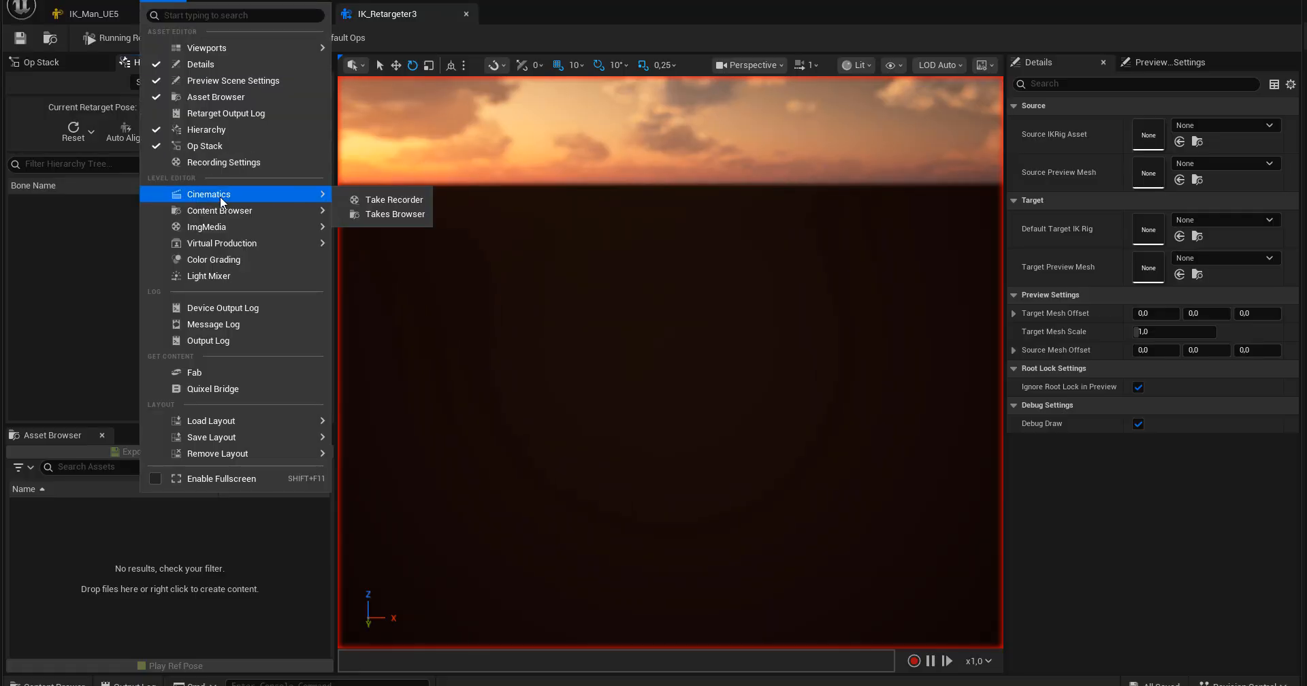
left_click(373, 221)
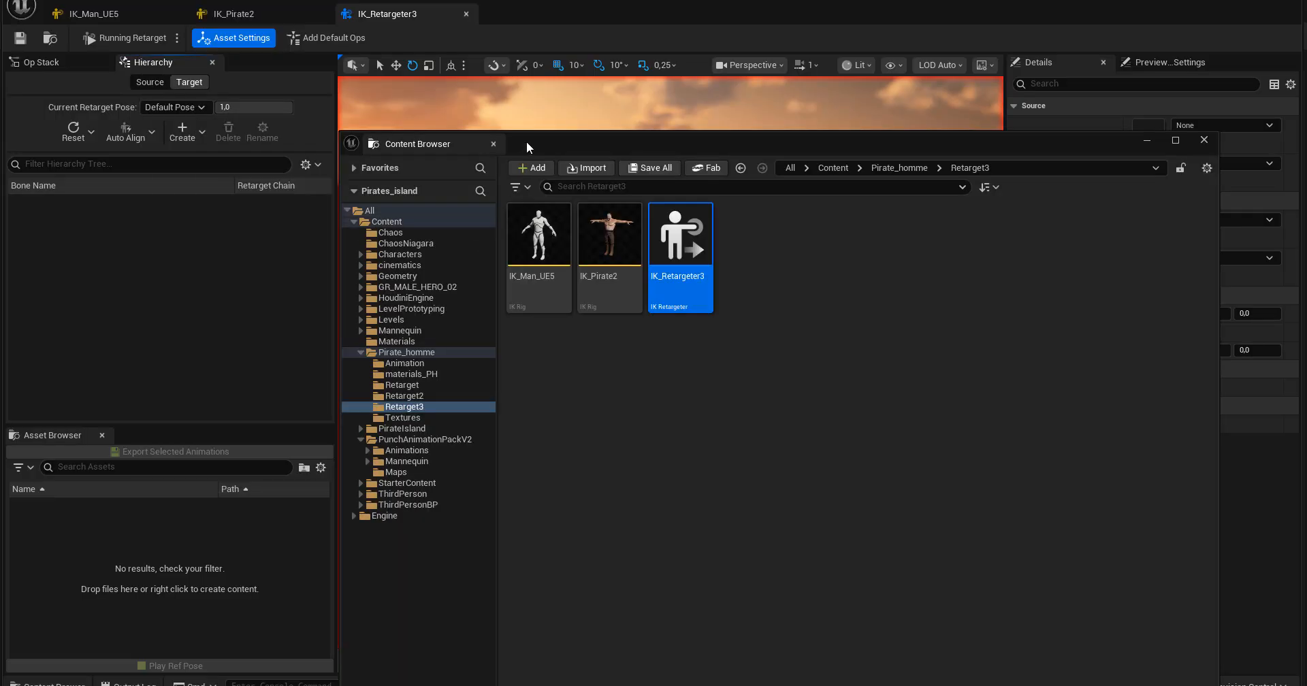
left_click_drag(525, 141, 263, 106)
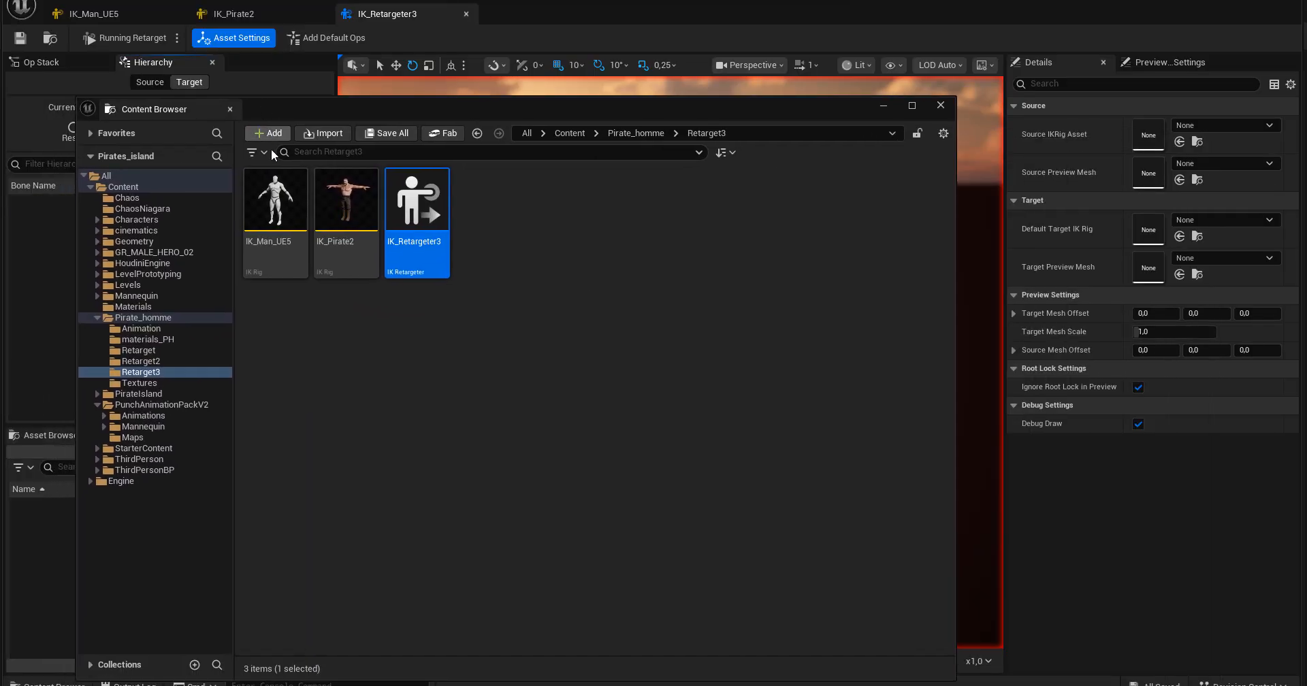
left_click(275, 199)
left_click_drag(275, 199, 1174, 135)
left_click_drag(346, 199, 1161, 236)
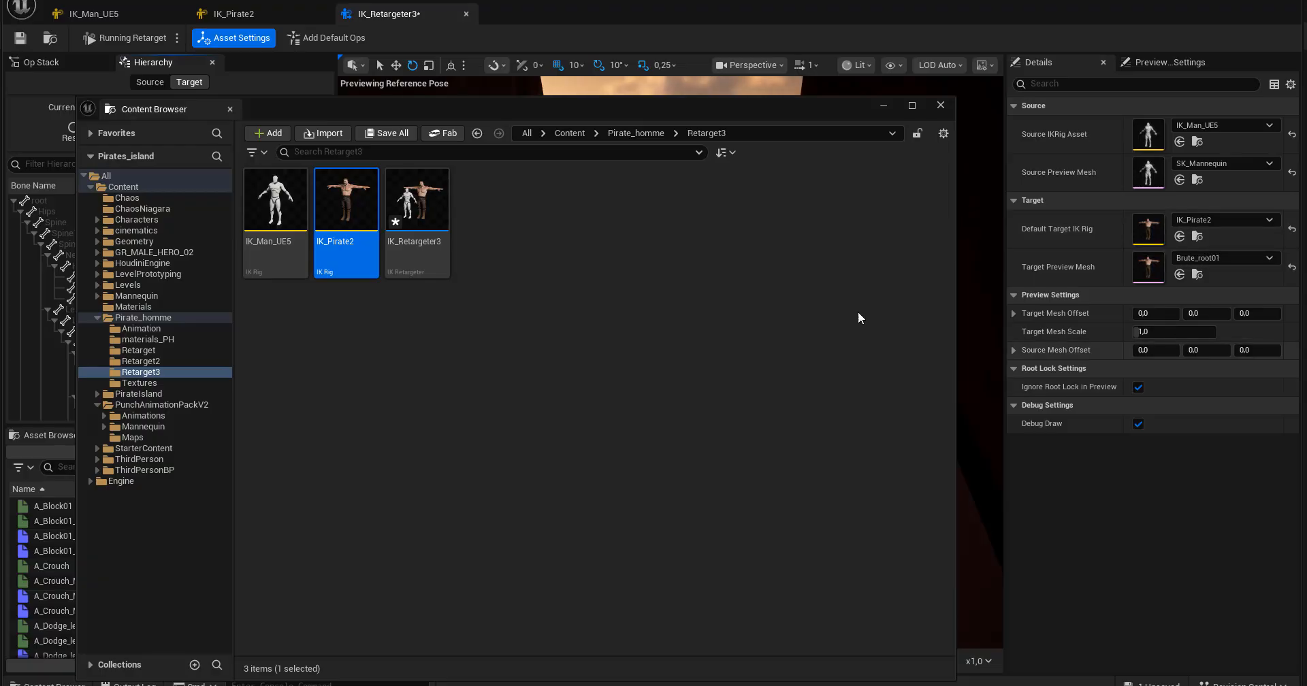
left_click_drag(279, 111, 1306, 225)
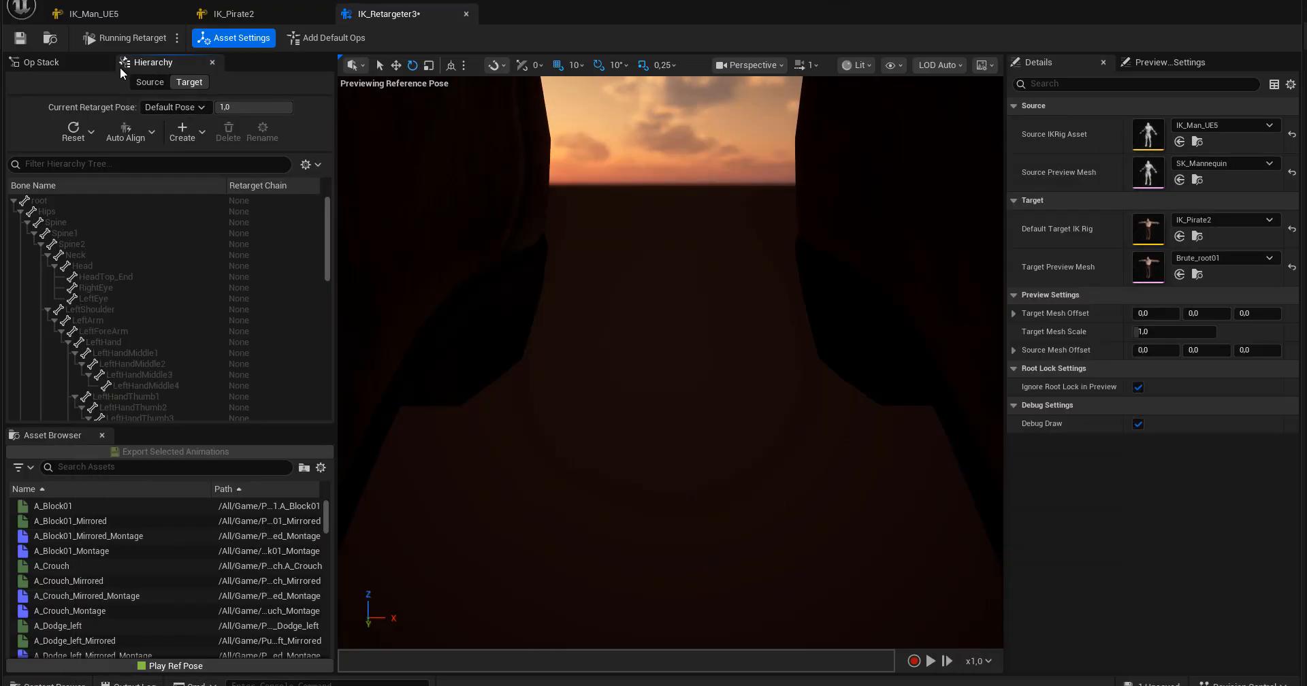
left_click(20, 38)
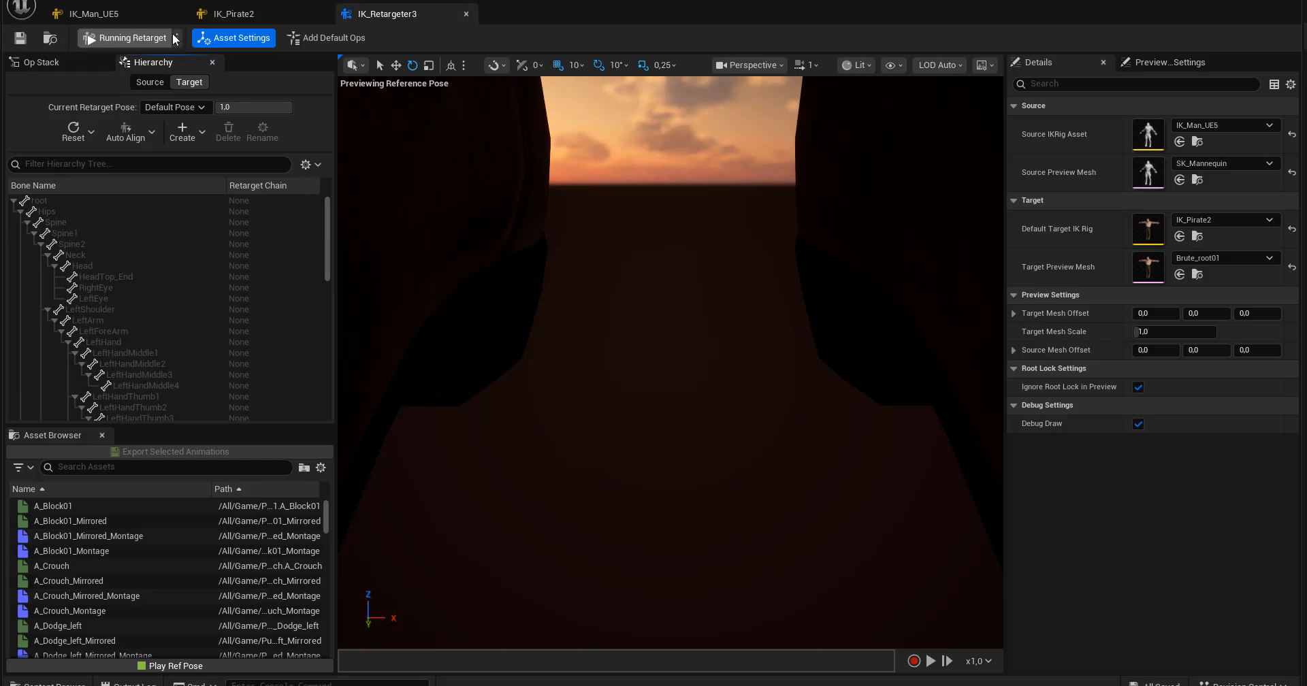
Check the IK_Pirate2 rig's hierarchy and return to the IK_Man_UE5 rig.
left_click(107, 17)
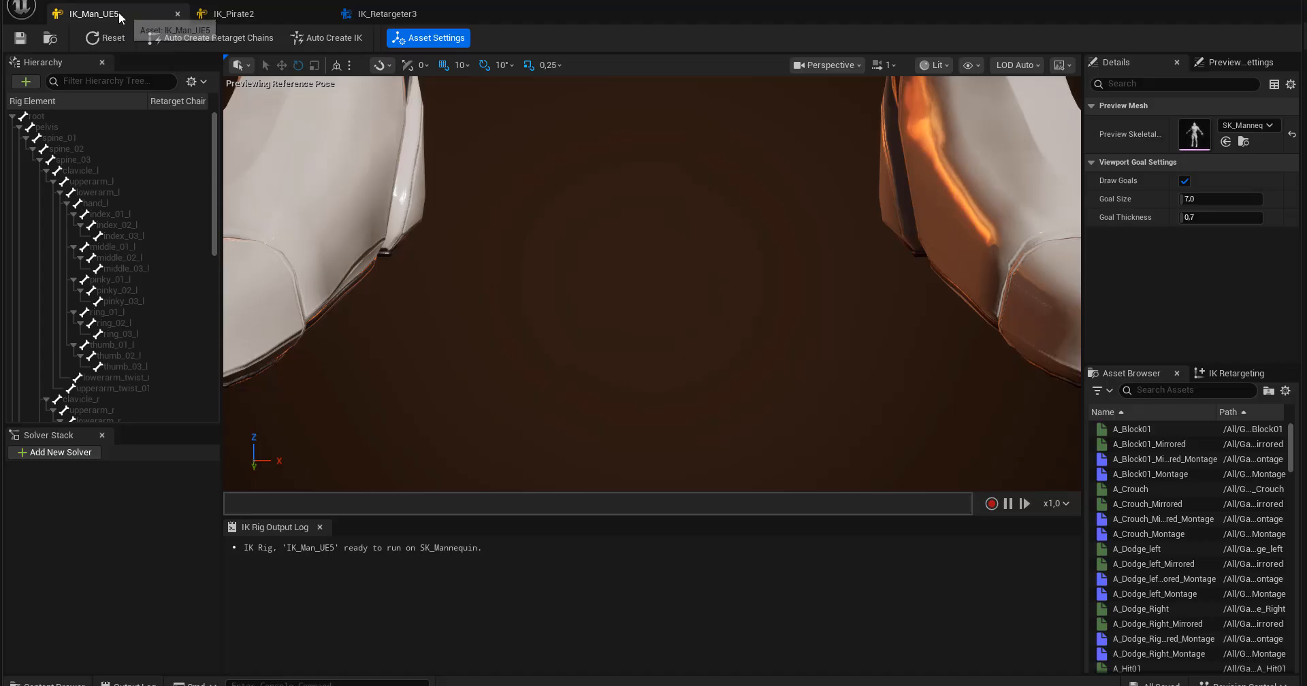
left_click(251, 18)
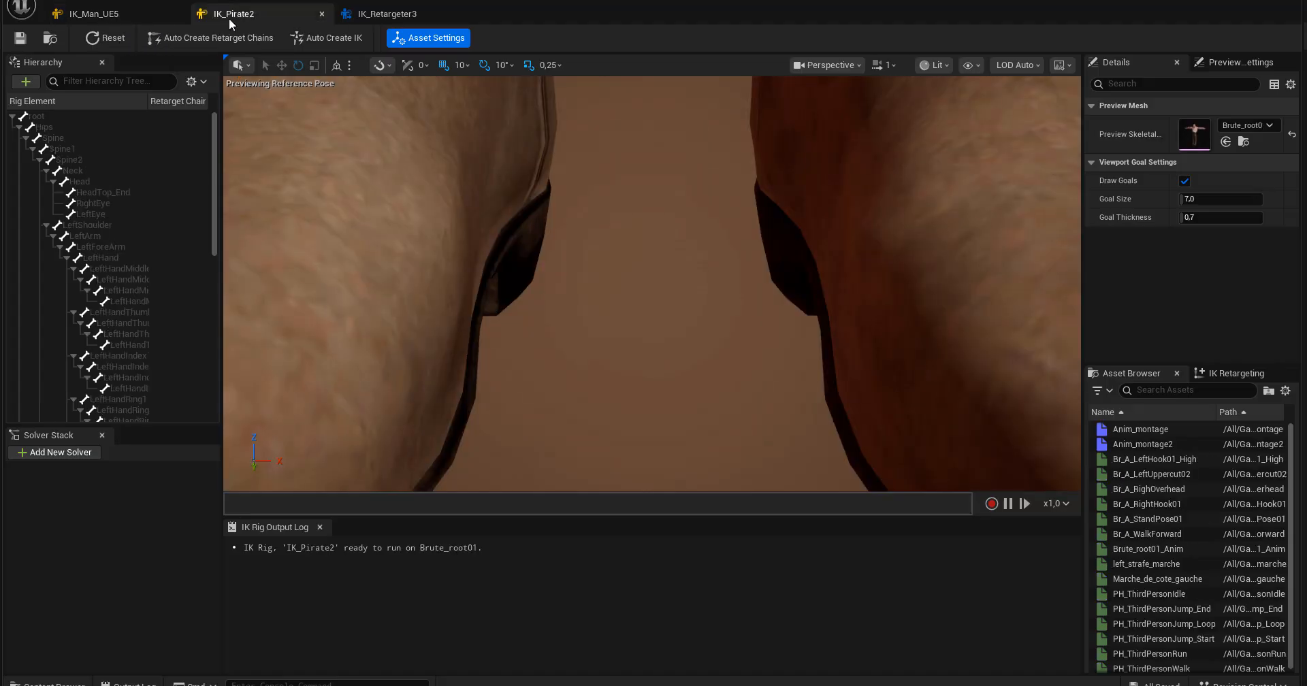
left_click(113, 17)
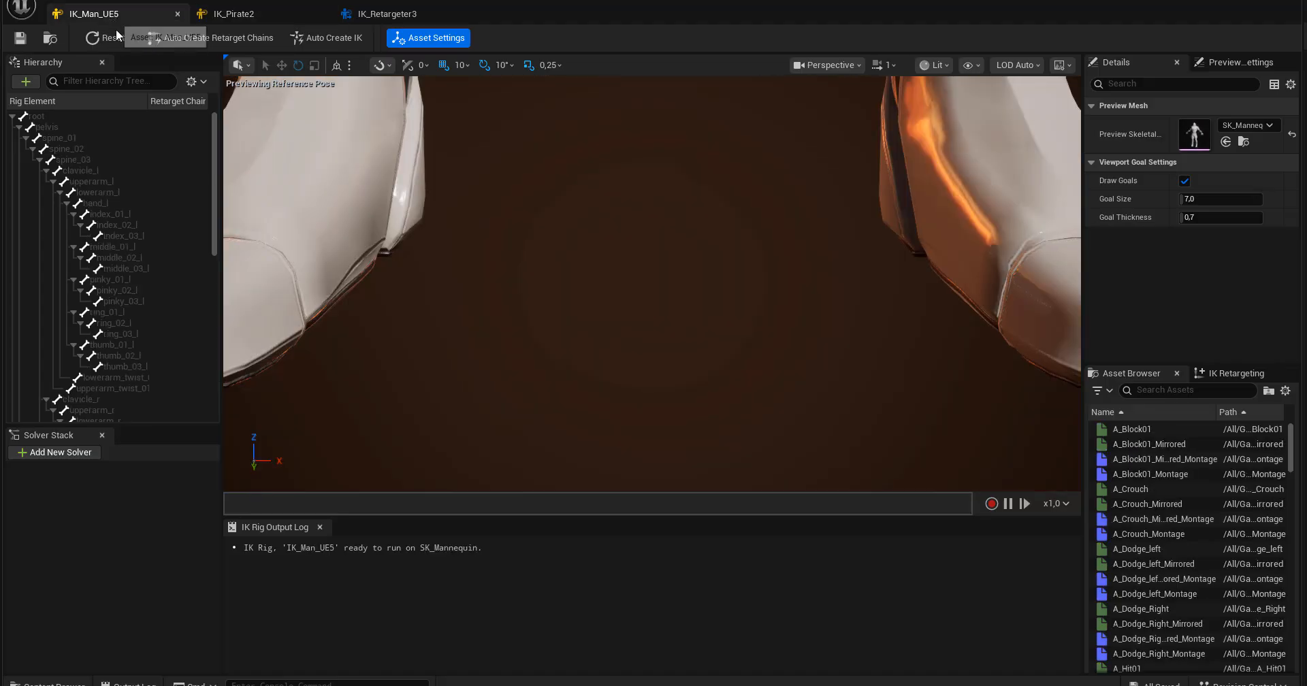
Auto-create retarget chains for the IK_Man_UE5 and IK_Pirate2 rigs, and save both rigs.
left_click(215, 38)
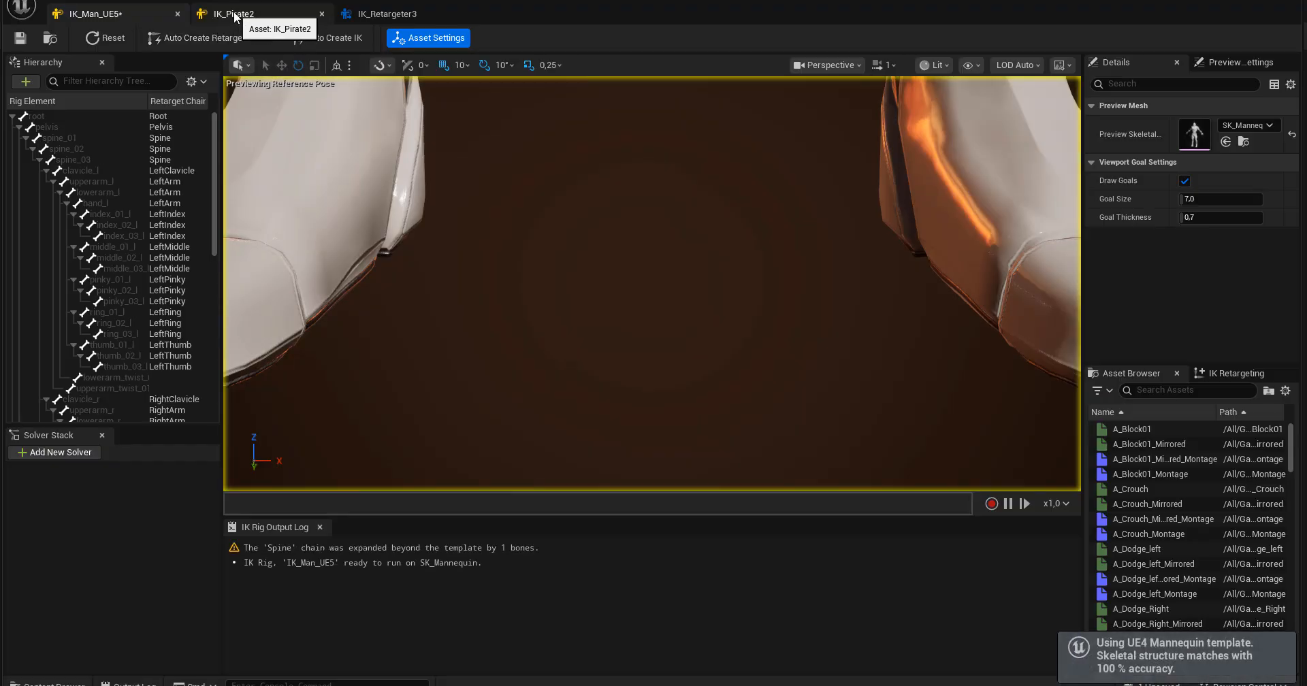
left_click(234, 15)
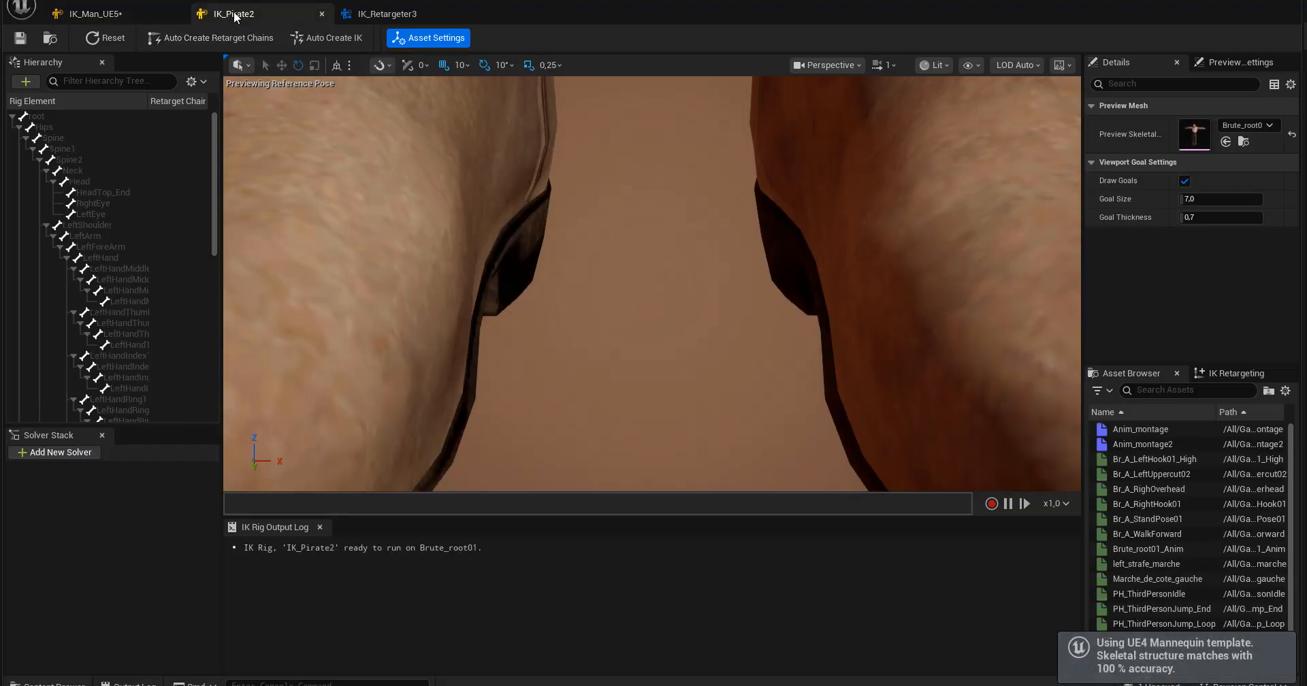
left_click(184, 40)
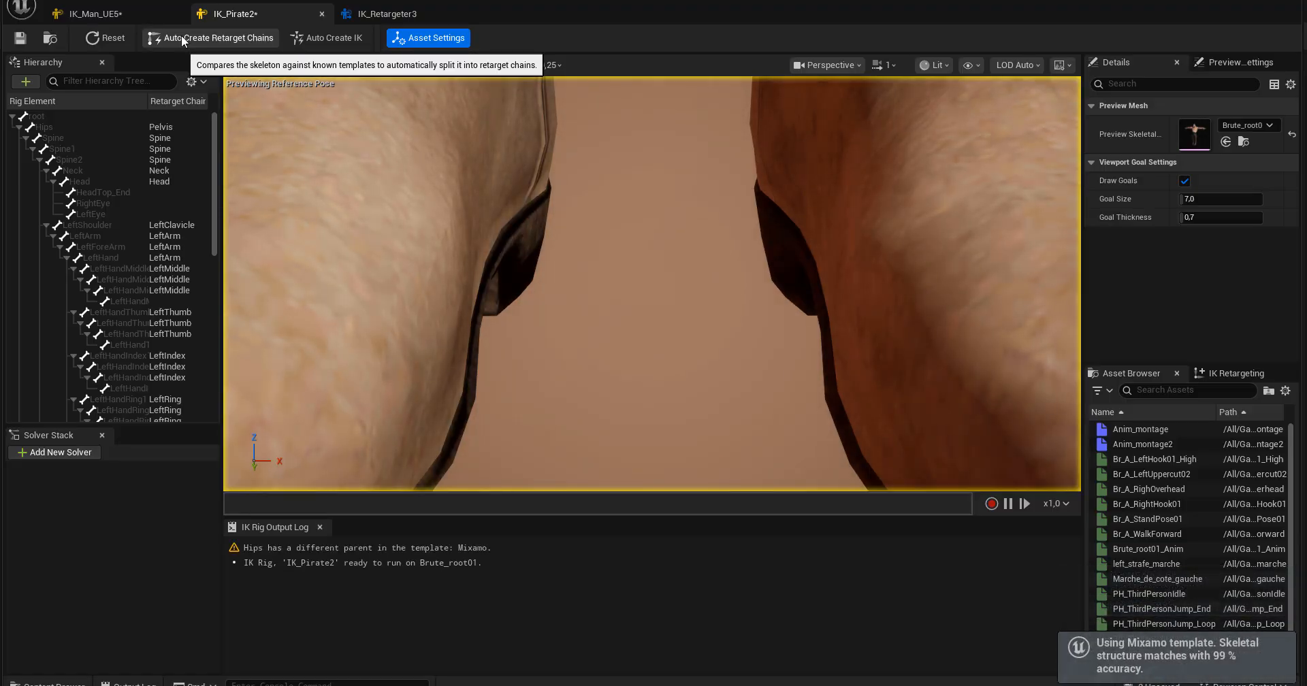
left_click(73, 18)
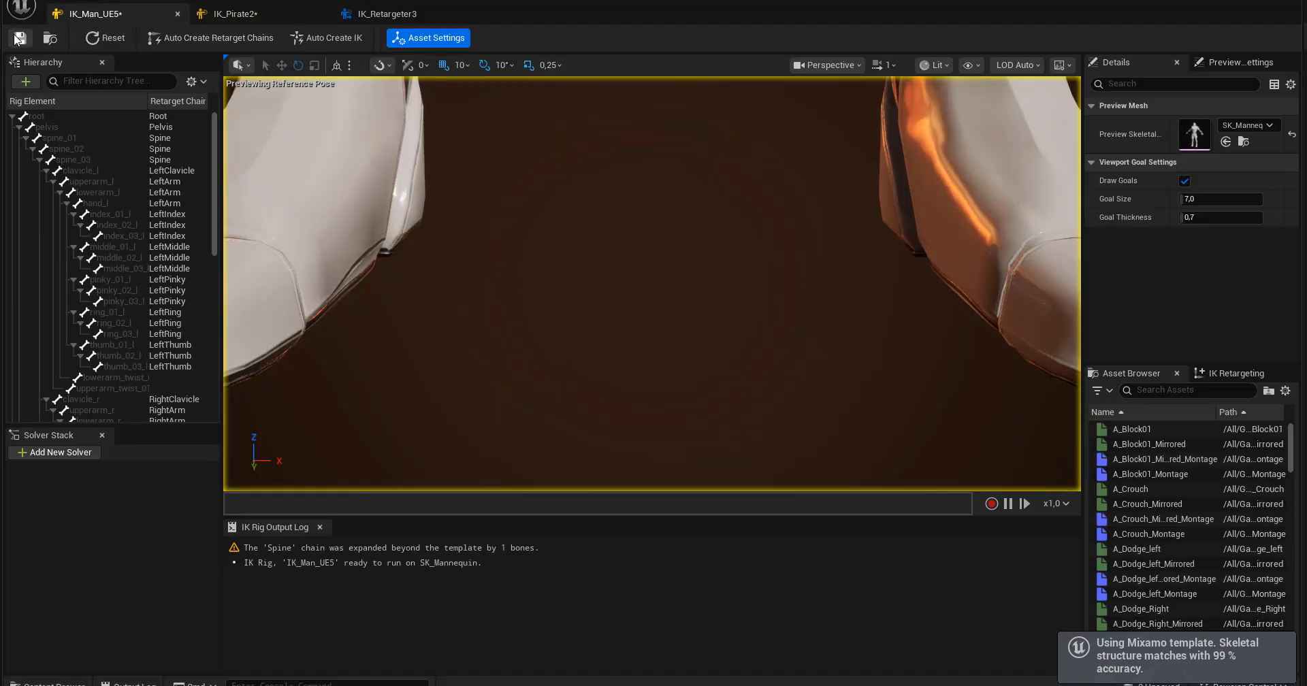
left_click(259, 14)
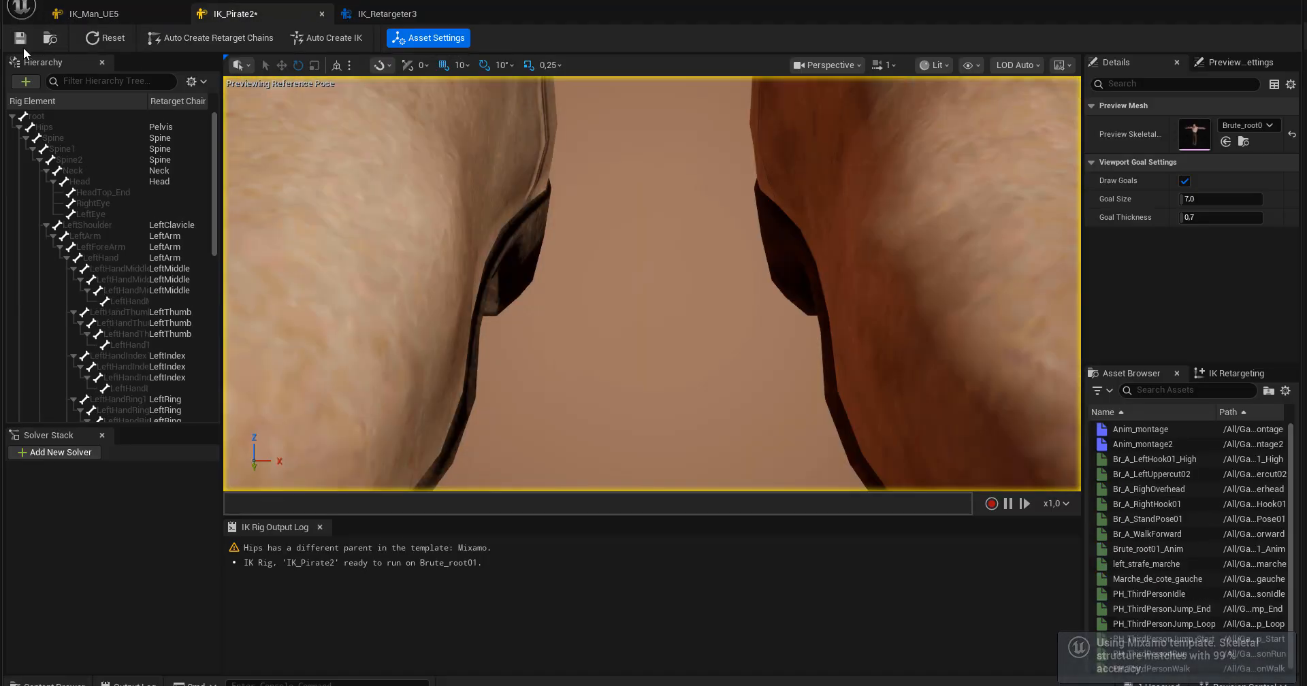
left_click(20, 42)
Return to the IK_Retargeter3 editor and bring the overlapping mannequin and pirate fully into the preview.
left_click(385, 15)
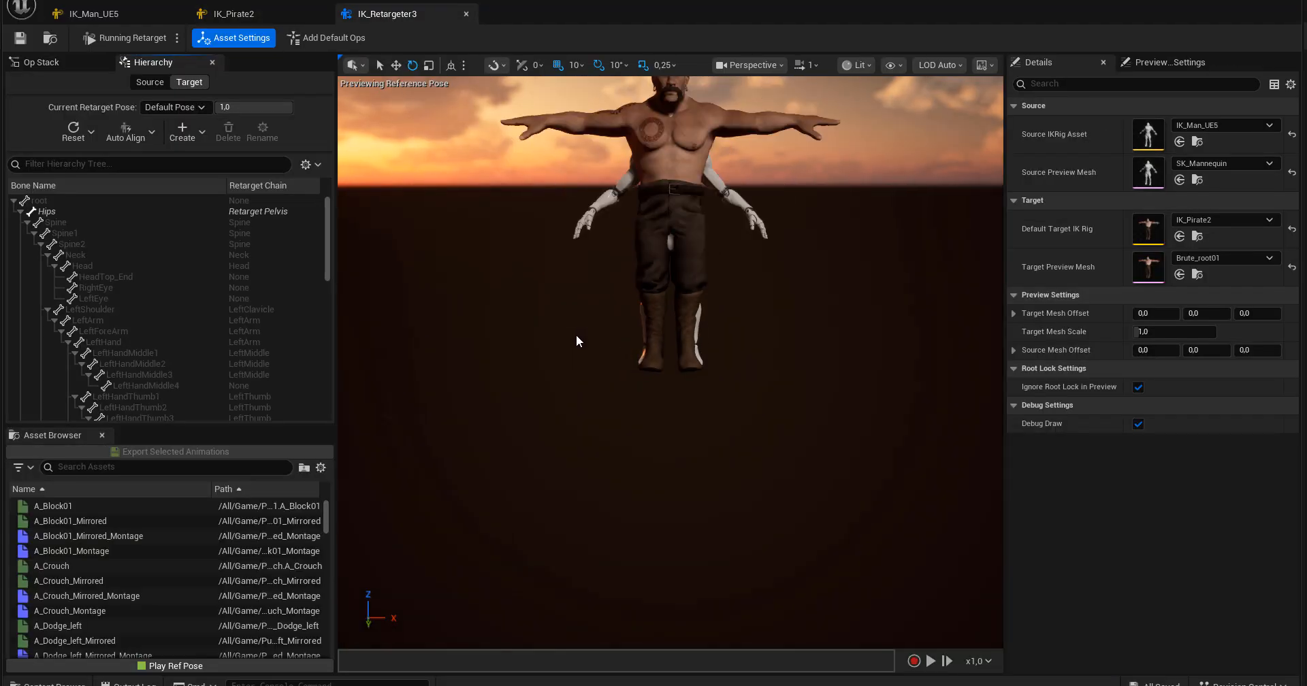
middle_click_drag(580, 352, 595, 278)
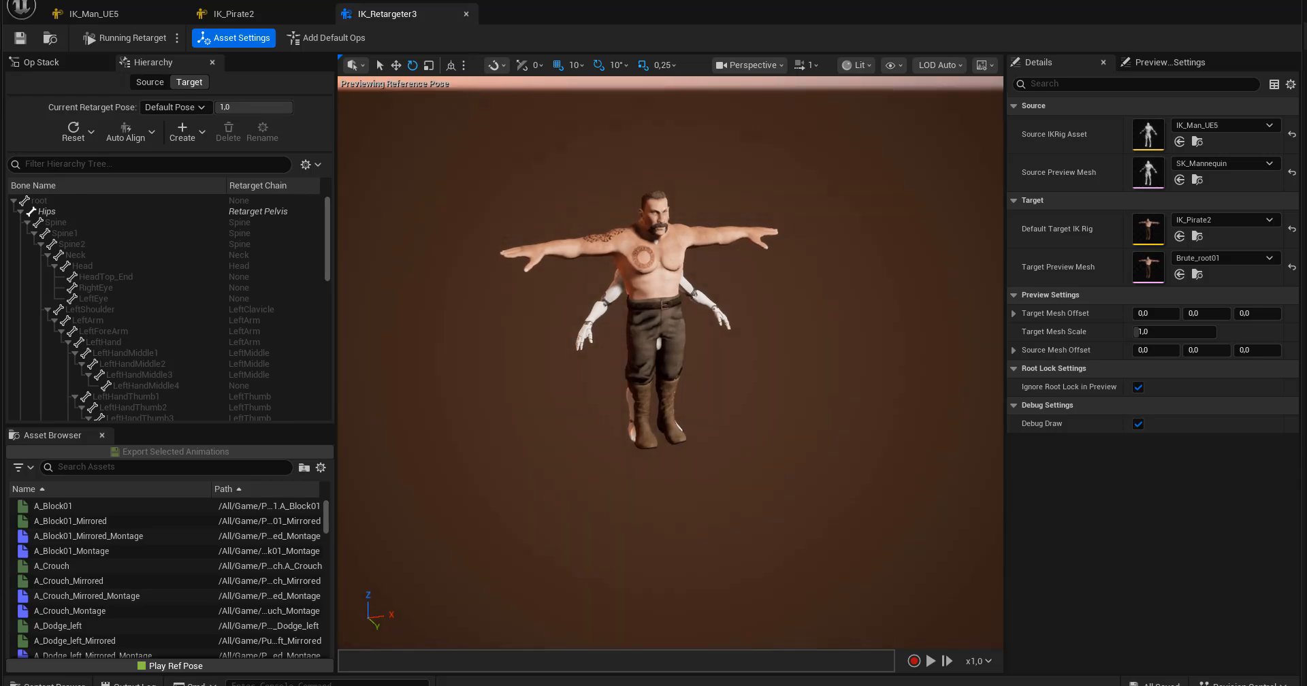
left_click_drag(671, 362, 670, 294, "alt")
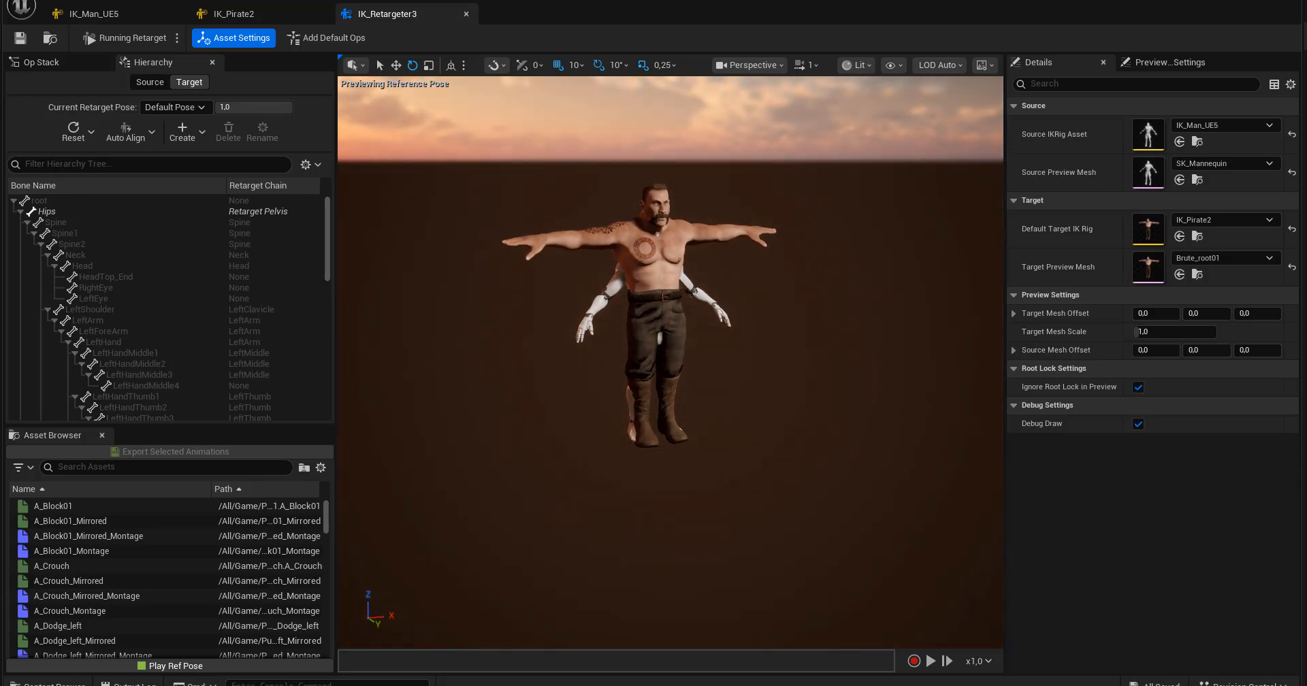
scroll(671, 362, "up", 4)
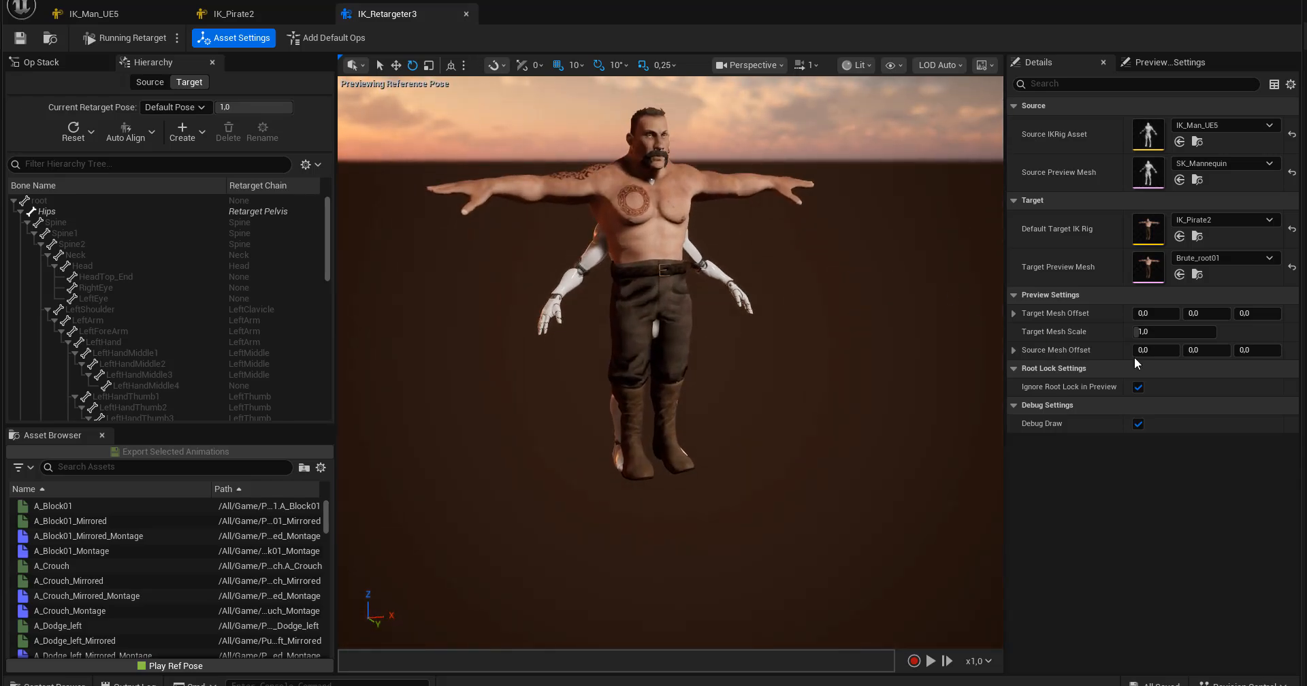
left_click_drag(1206, 313, 1243, 313)
left_click(1205, 314)
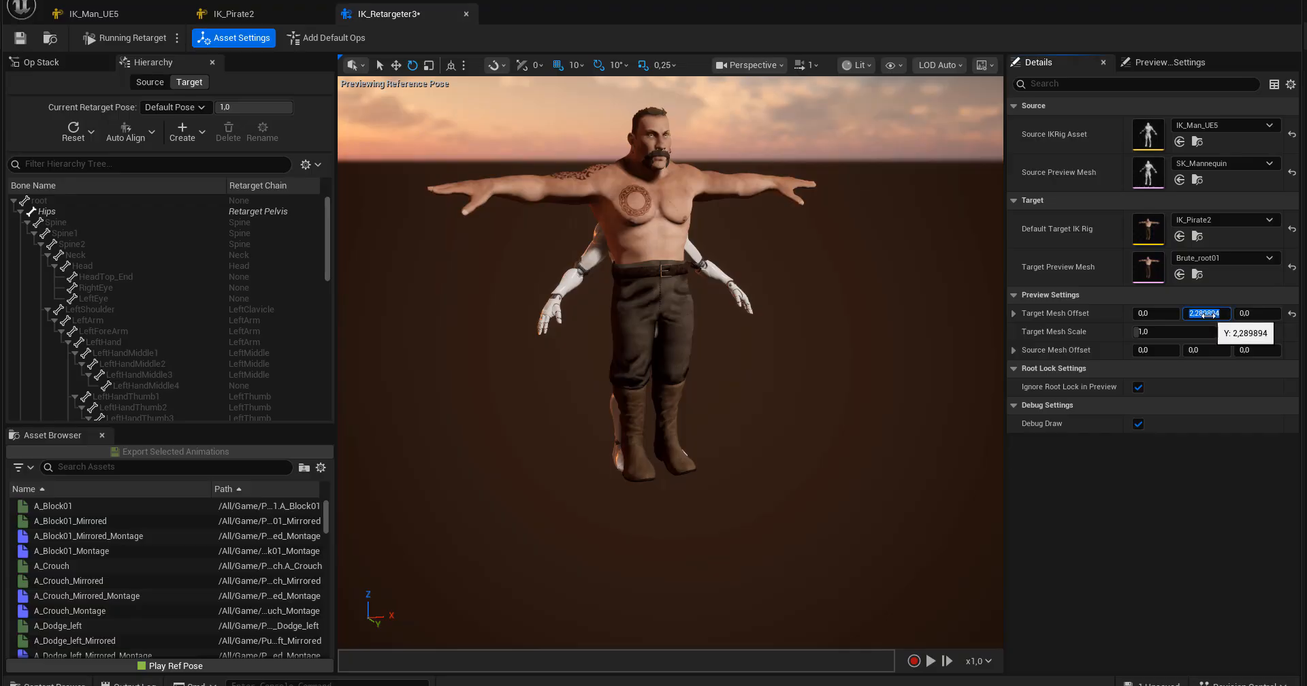
key("Return")
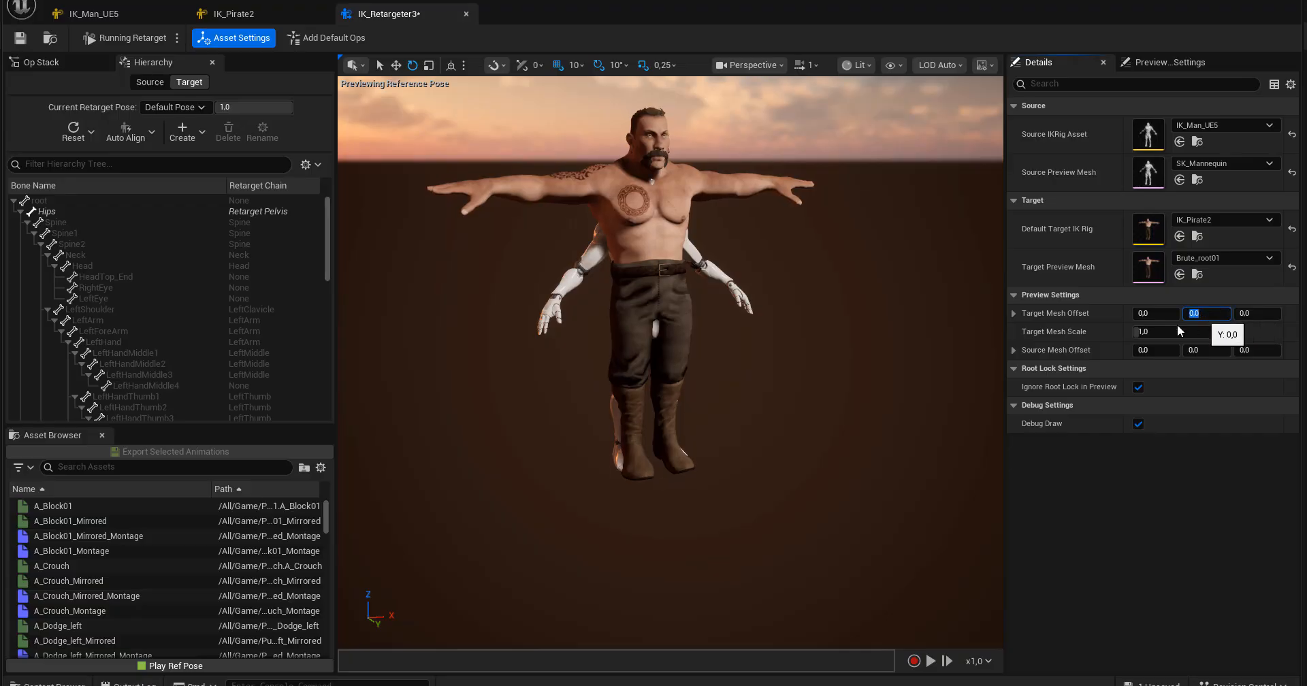
Offset the target mesh by about 178 along X so the pirate stands beside the mannequin.
mouse_move(1131, 329)
left_mouse_down()
mouse_move(1239, 329)
mouse_move(1124, 330)
left_mouse_up()
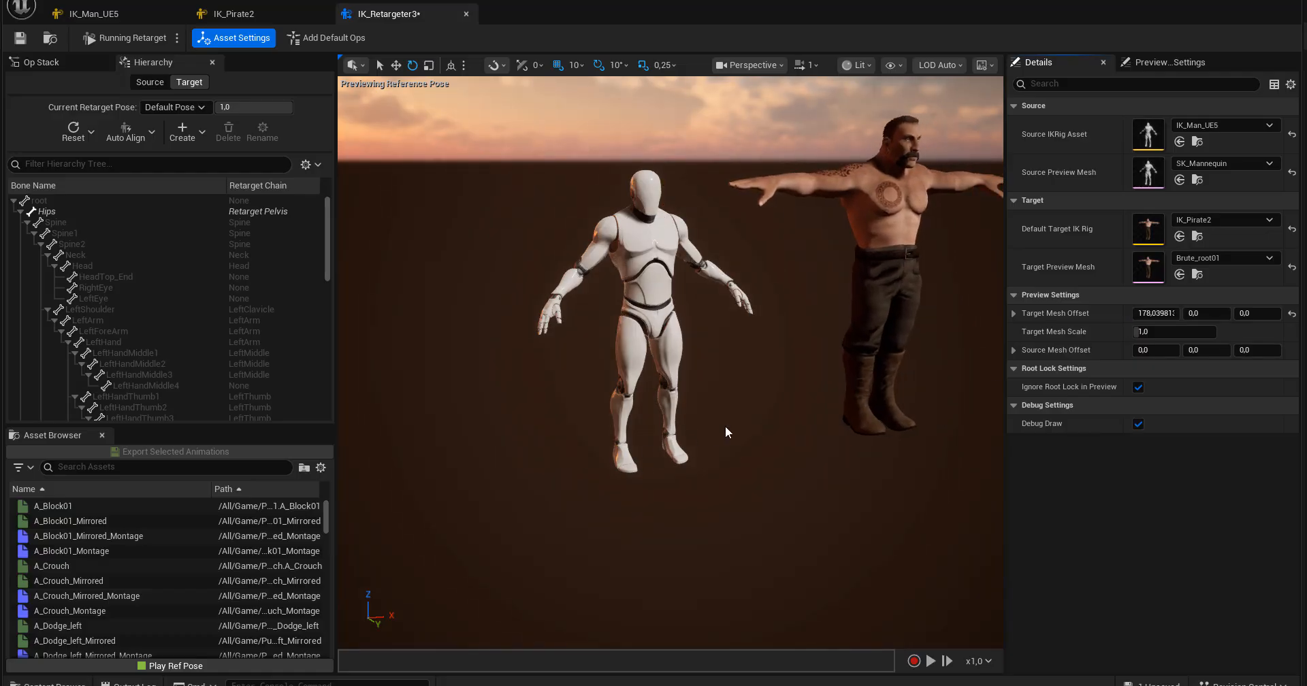
mouse_move(727, 430)
left_mouse_down("alt")
mouse_move(650, 405)
mouse_move(715, 412)
left_mouse_up("alt")
middle_click_drag(714, 412, 647, 452, "alt")
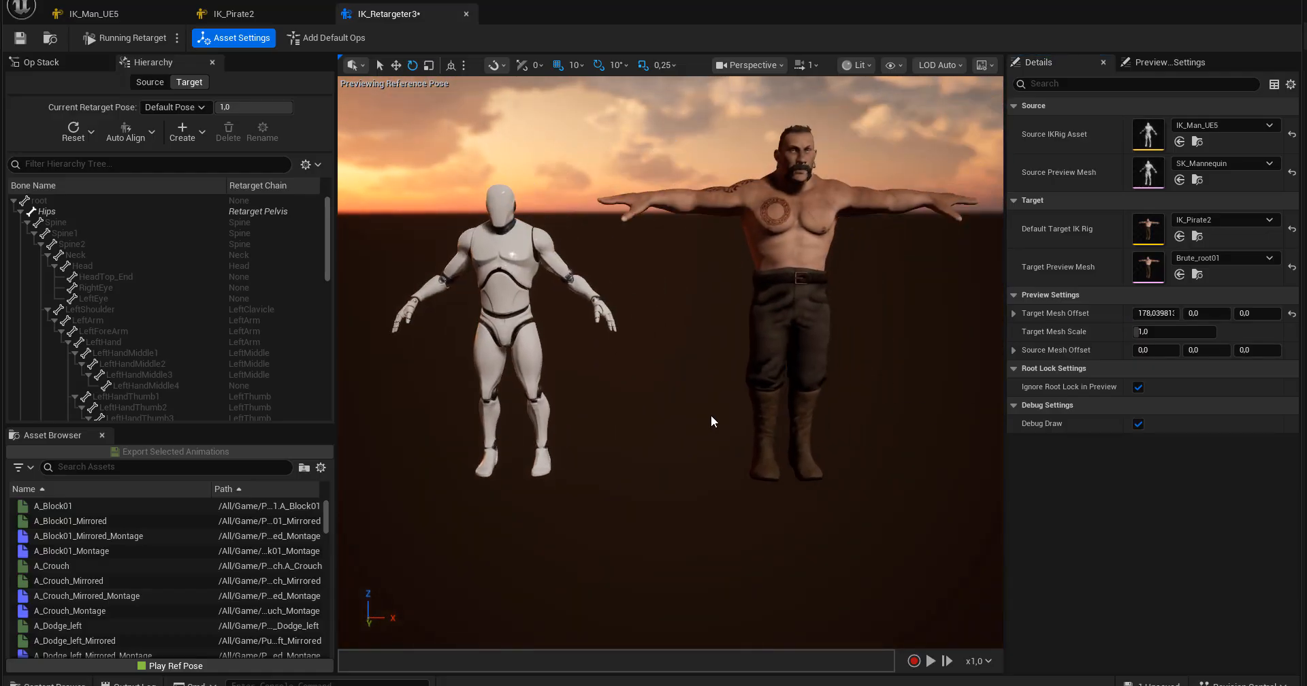
left_click_drag(711, 416, 705, 457, "alt")
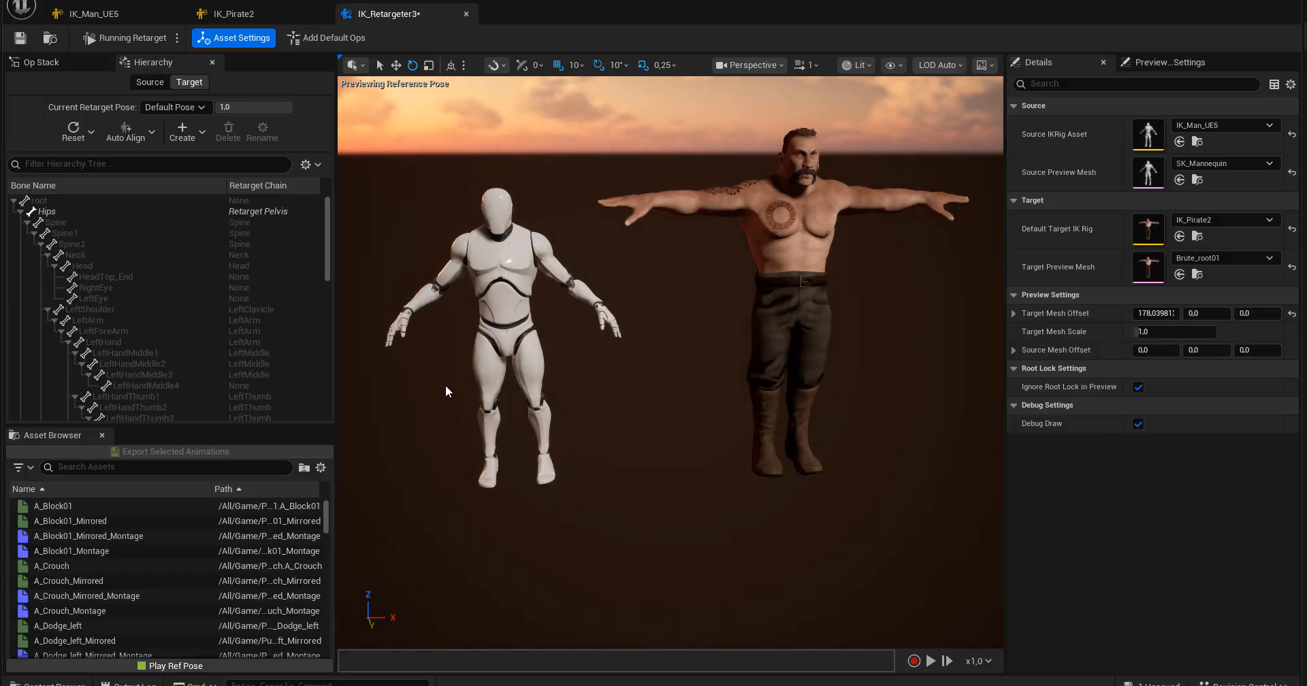
left_click_drag(653, 387, 648, 396, "alt")
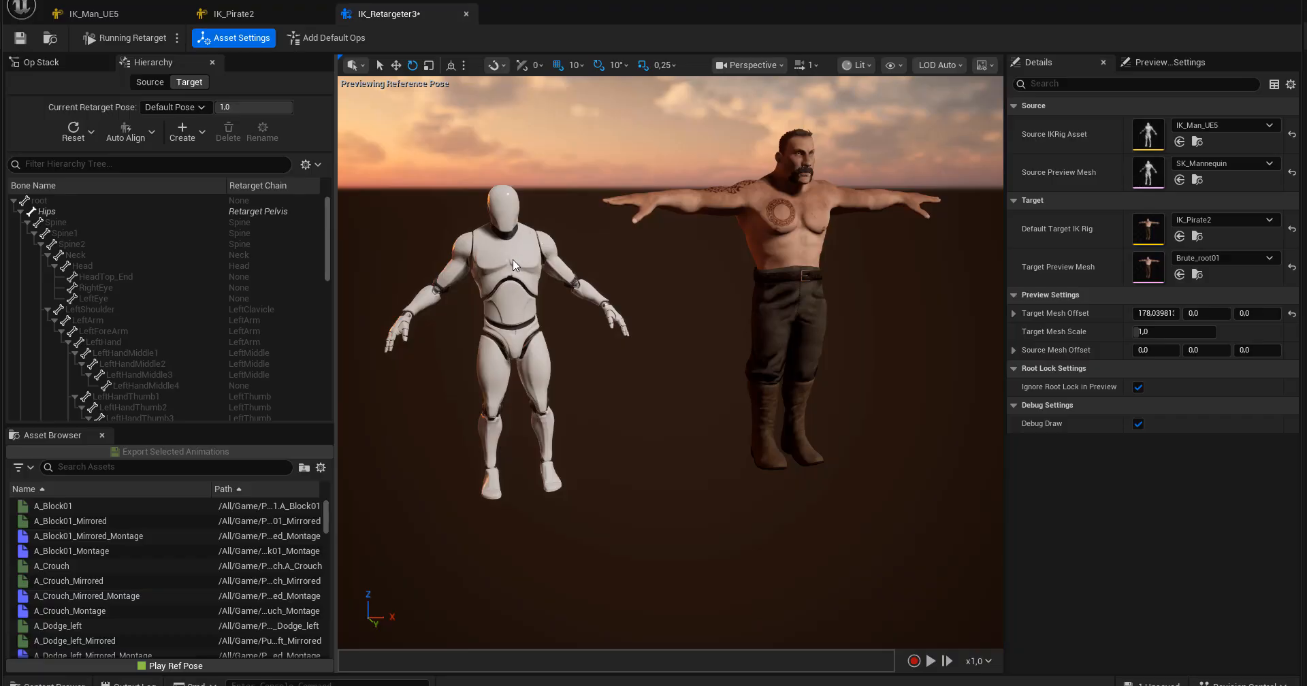
Preview the A_Crouch animation and compare the mannequin's motion with the pirate's.
left_click(65, 567)
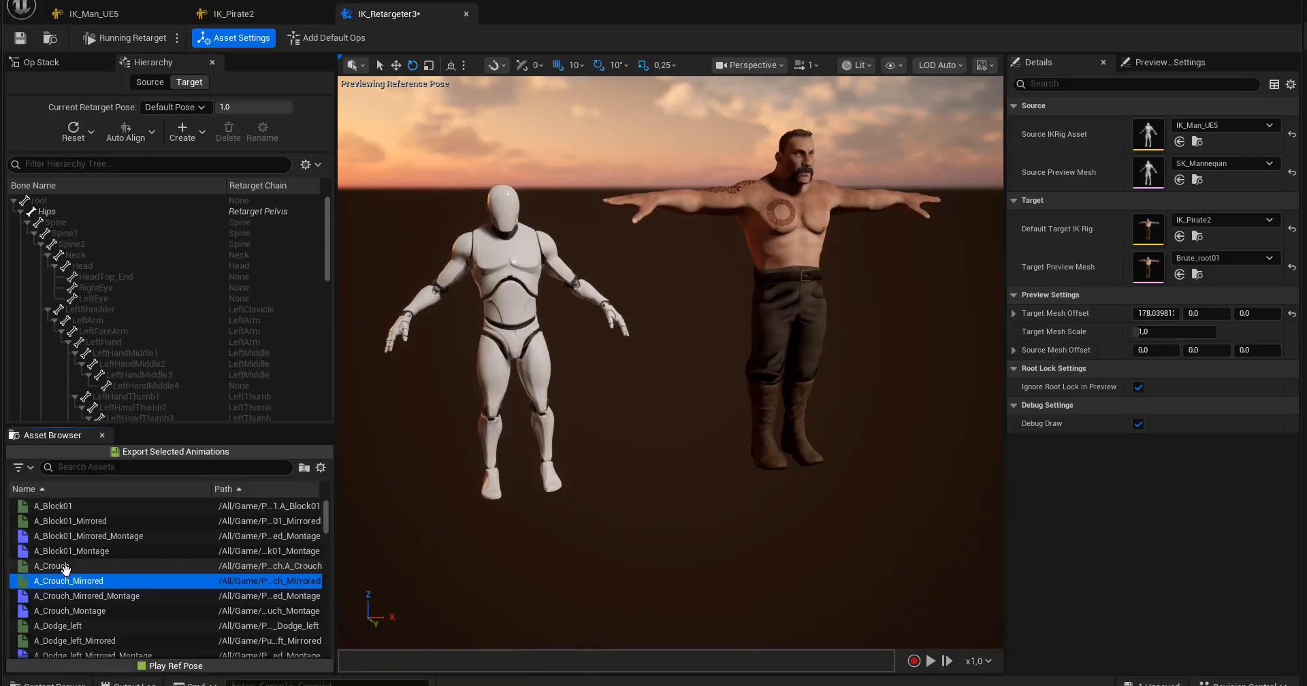
double_click(65, 568)
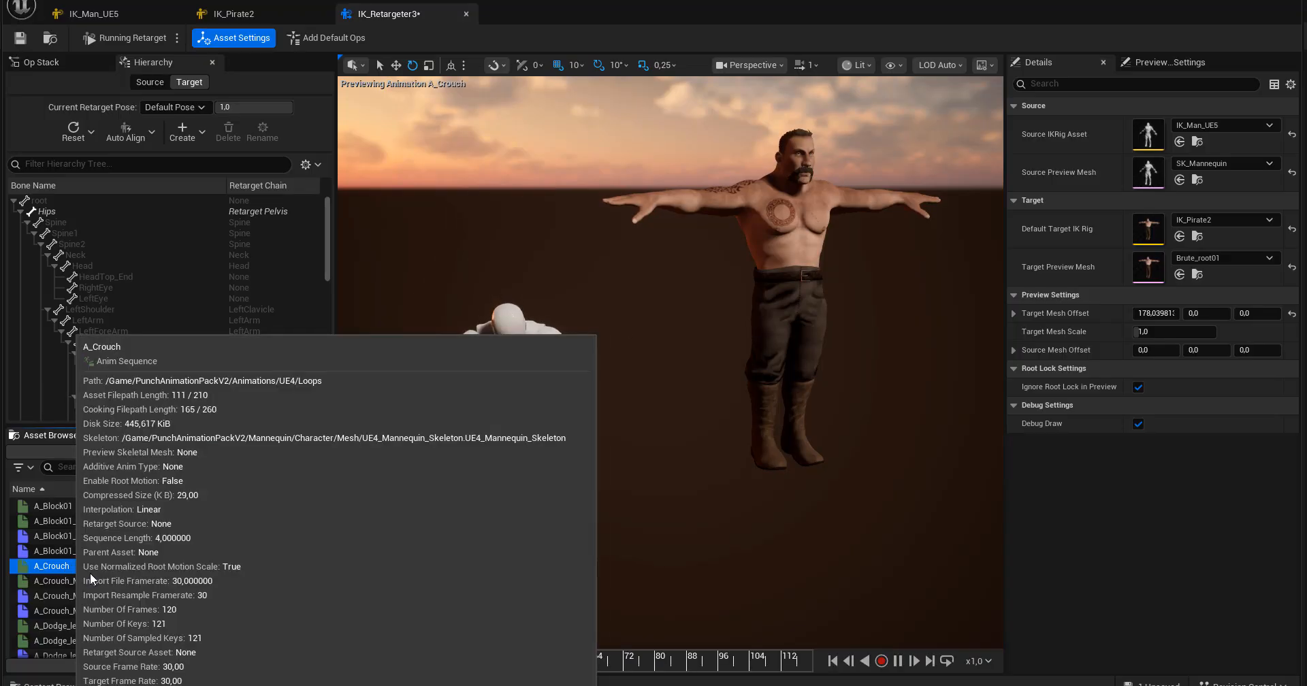
left_click_drag(803, 243, 828, 231, "alt")
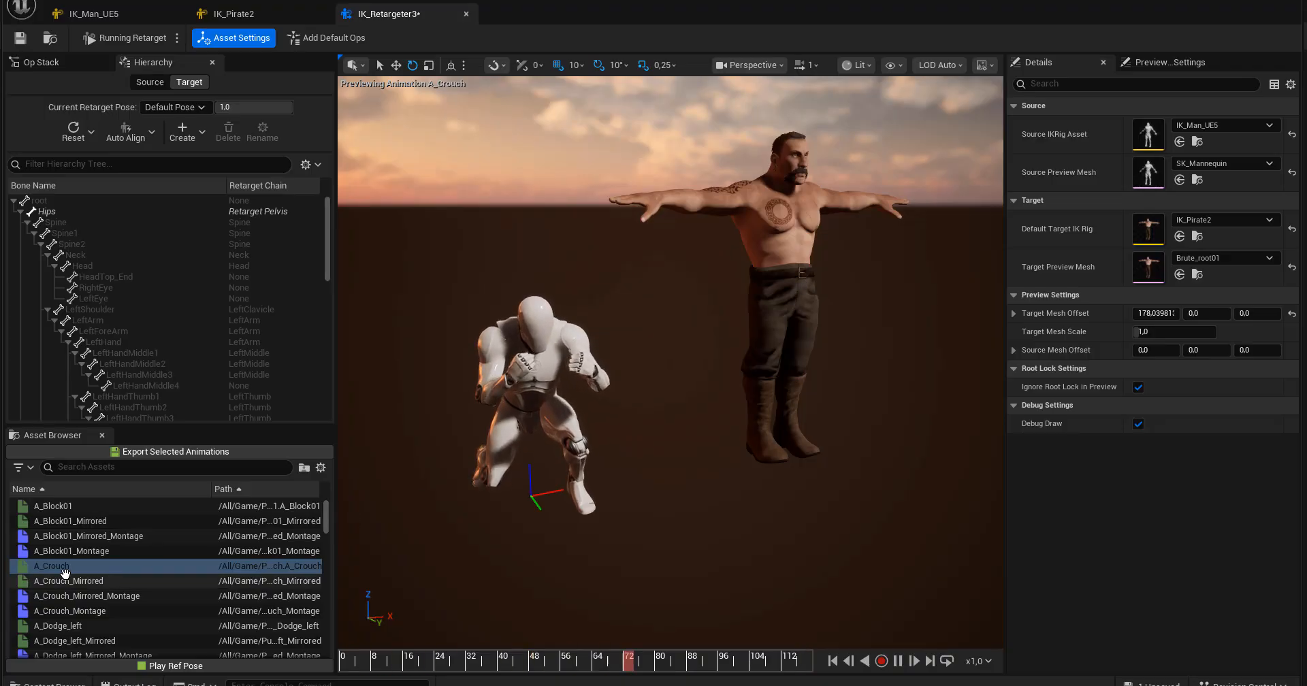
mouse_move(76, 569)
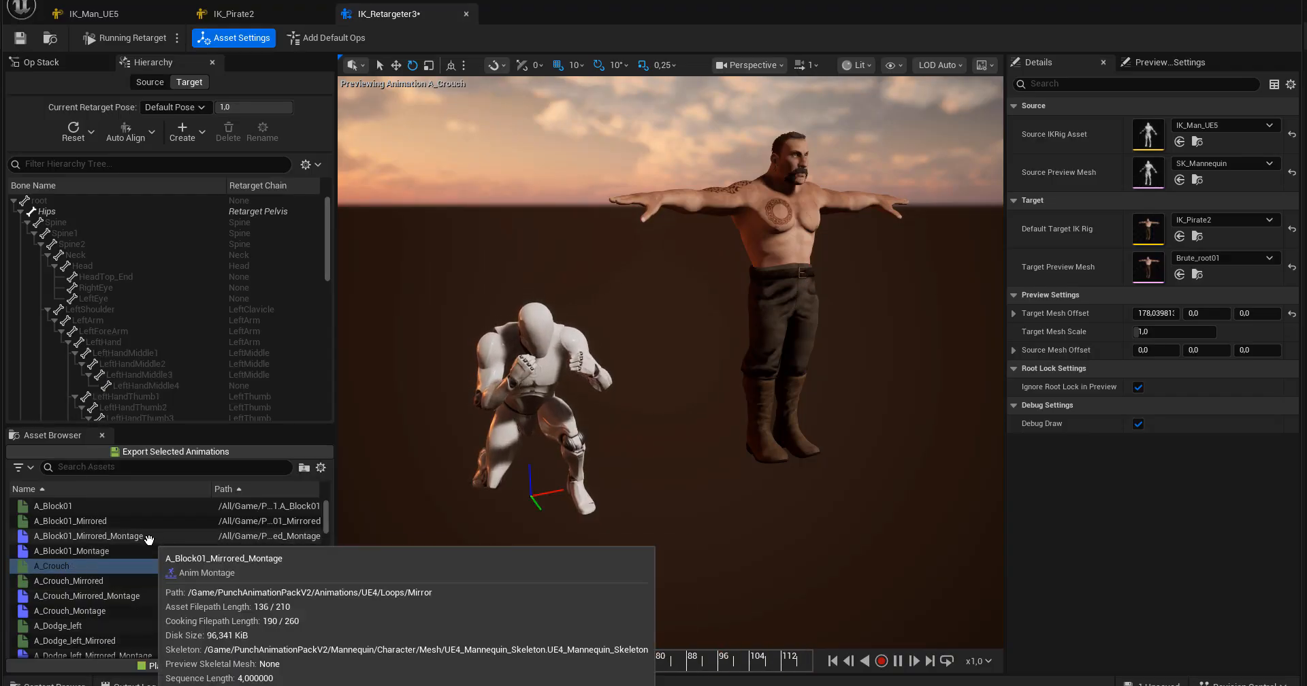
Switch the retargeter from running the retarget to editing the retarget pose.
left_click(137, 40)
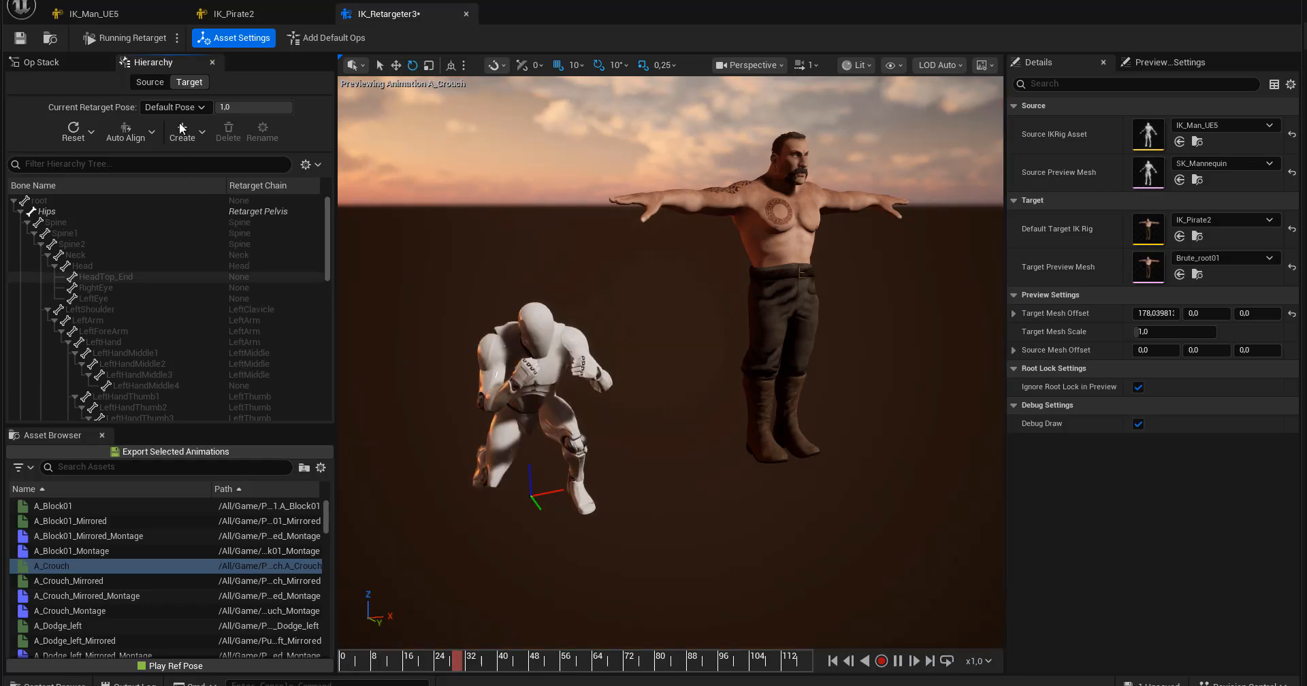
left_click(130, 38)
left_click(130, 39)
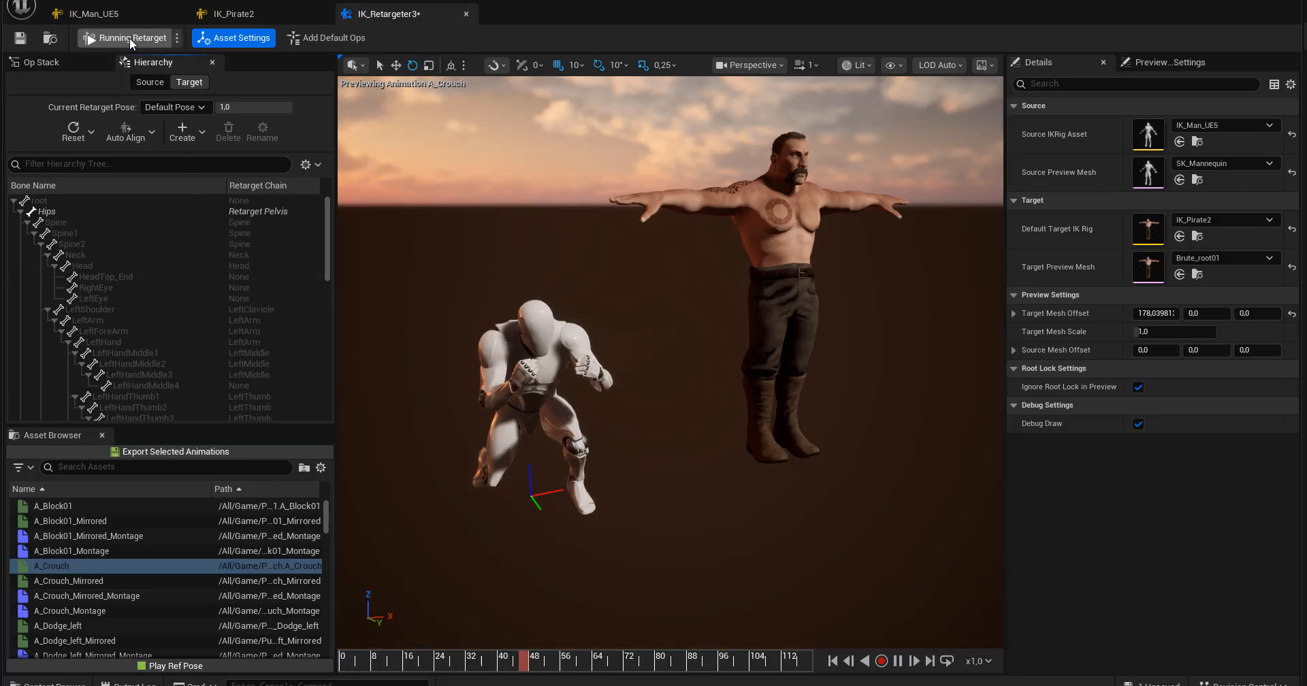
left_click(129, 38)
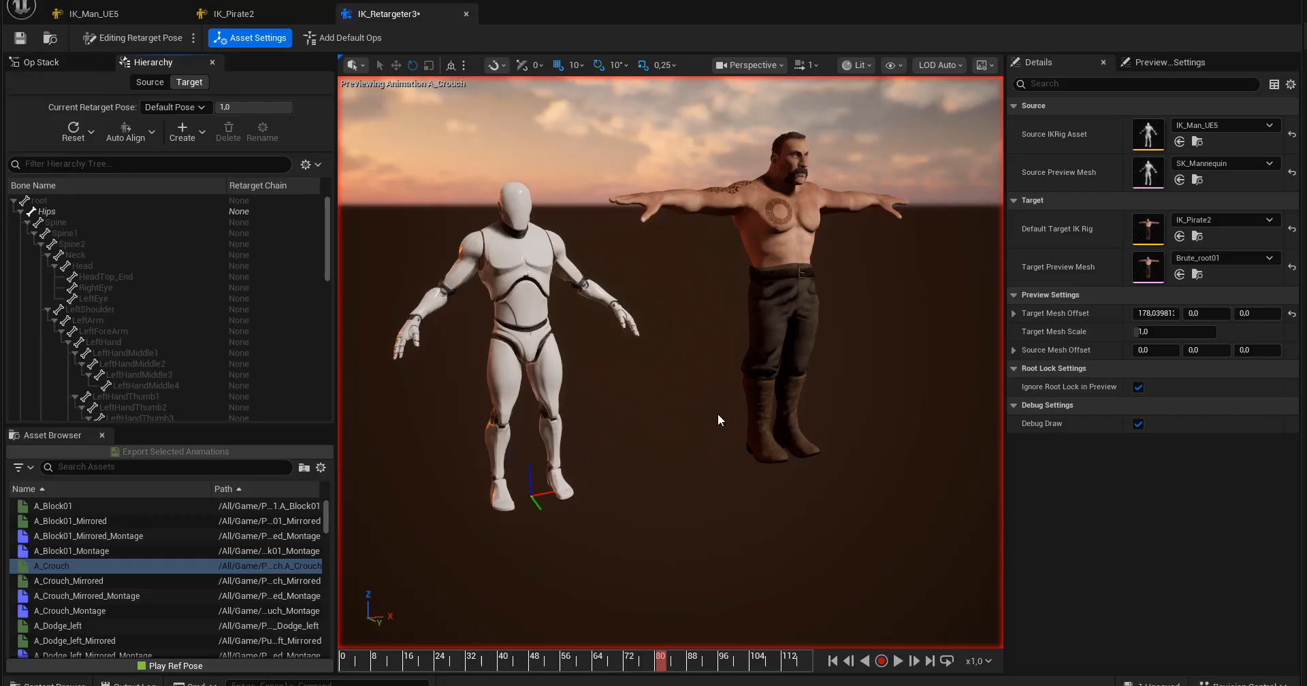
mouse_move(717, 414)
left_mouse_down("alt")
mouse_move(717, 402)
mouse_move(701, 429)
left_mouse_up("alt")
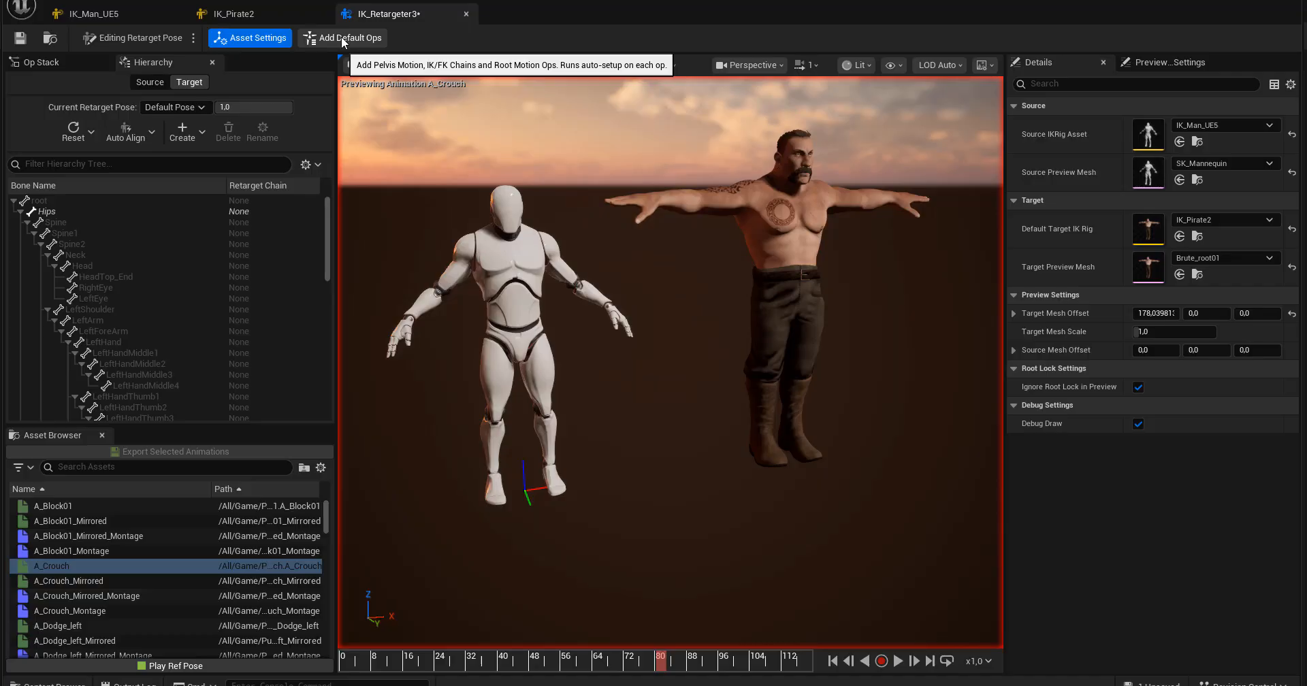
Review the retarget ops available for the Op Stack and check the retarget chains in IK_Man_UE5 and IK_Pirate2.
left_click(44, 62)
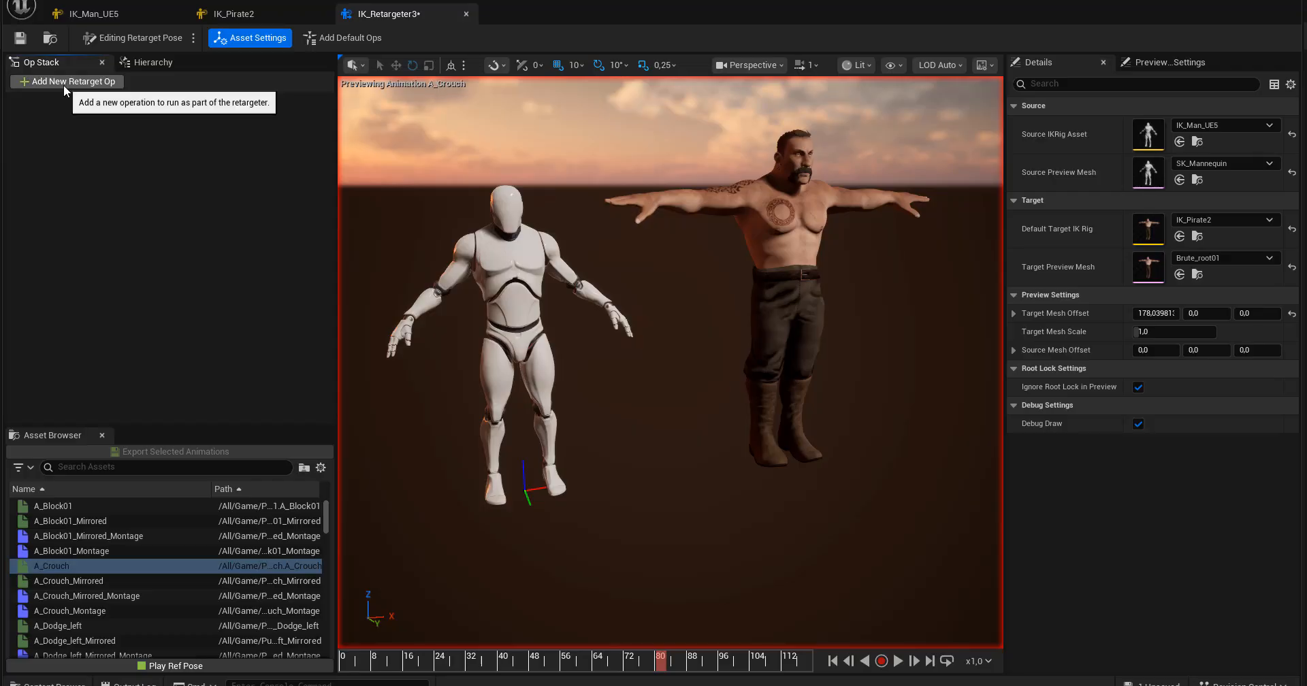
left_click(23, 82)
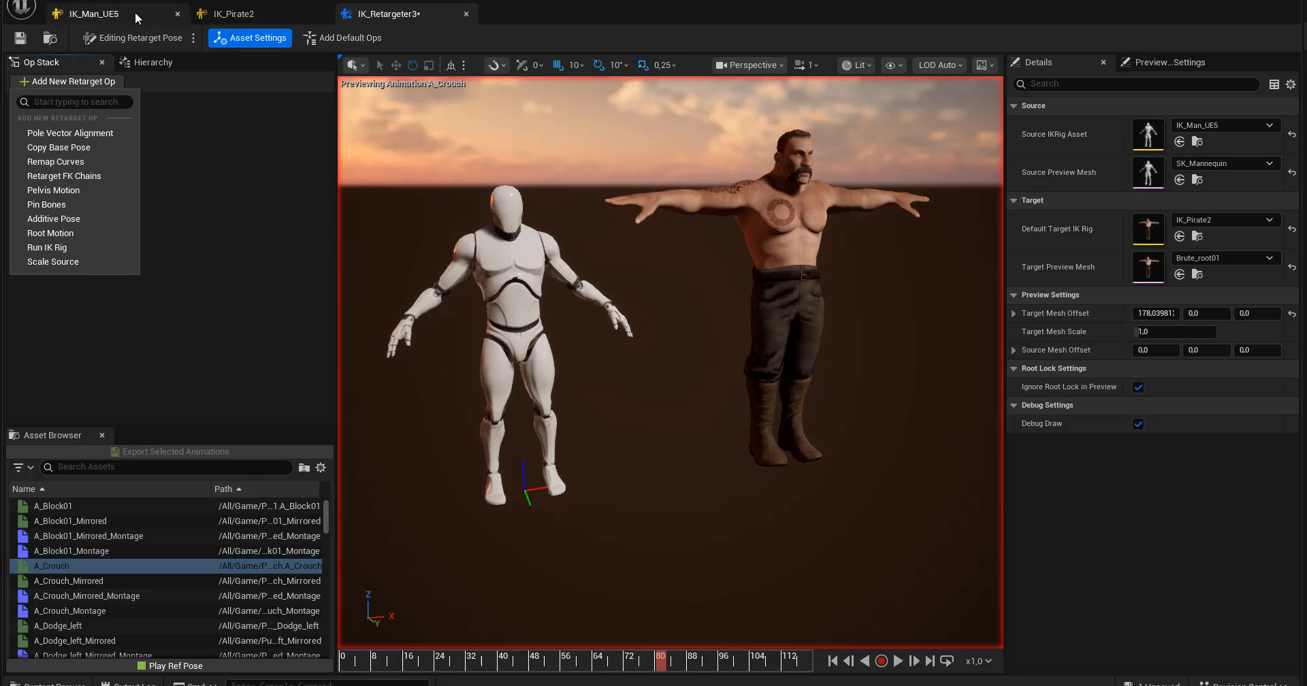
left_click(109, 14)
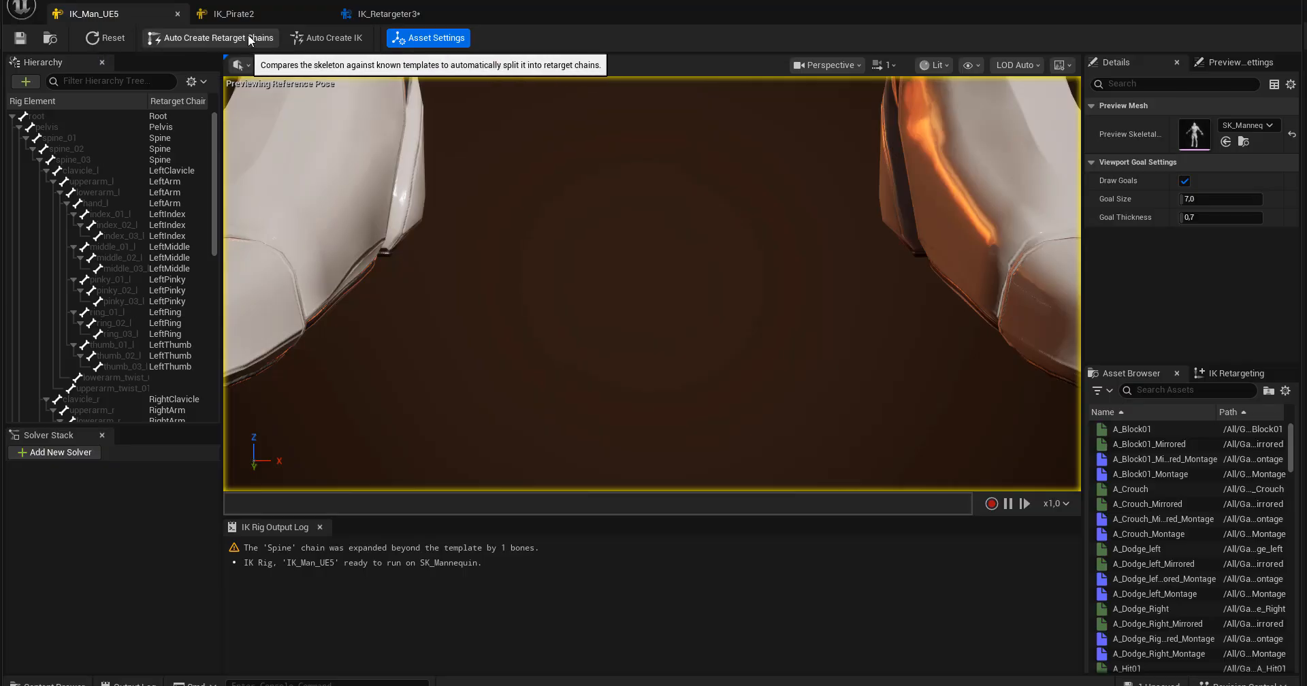
left_click(239, 12)
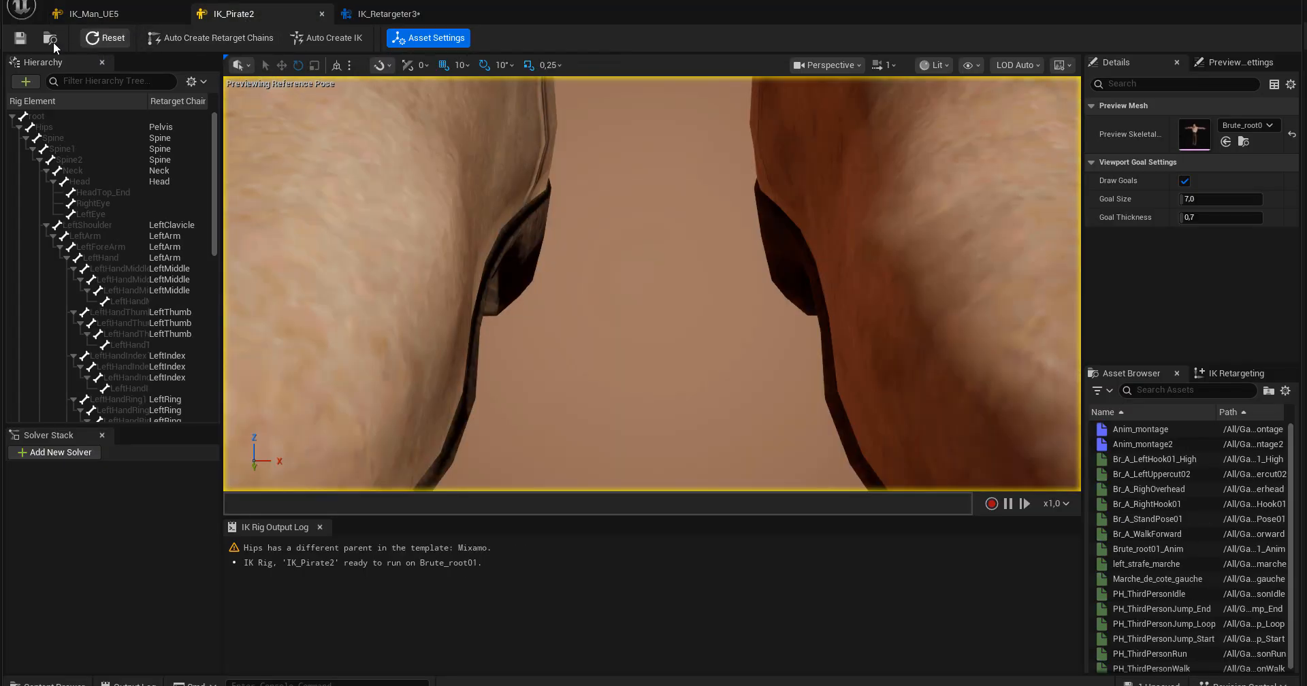
left_click(121, 11)
Return to IK_Retargeter3, save it, and add the default retarget ops to its stack.
left_click(385, 13)
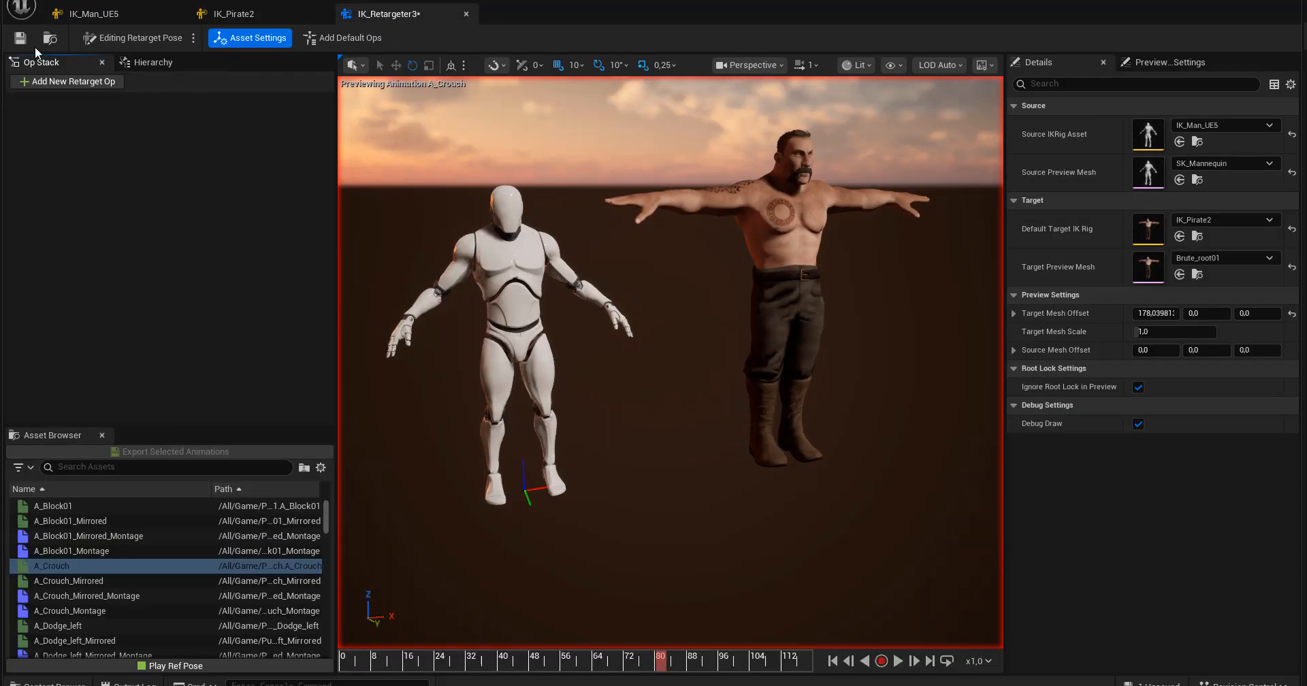
left_click(18, 38)
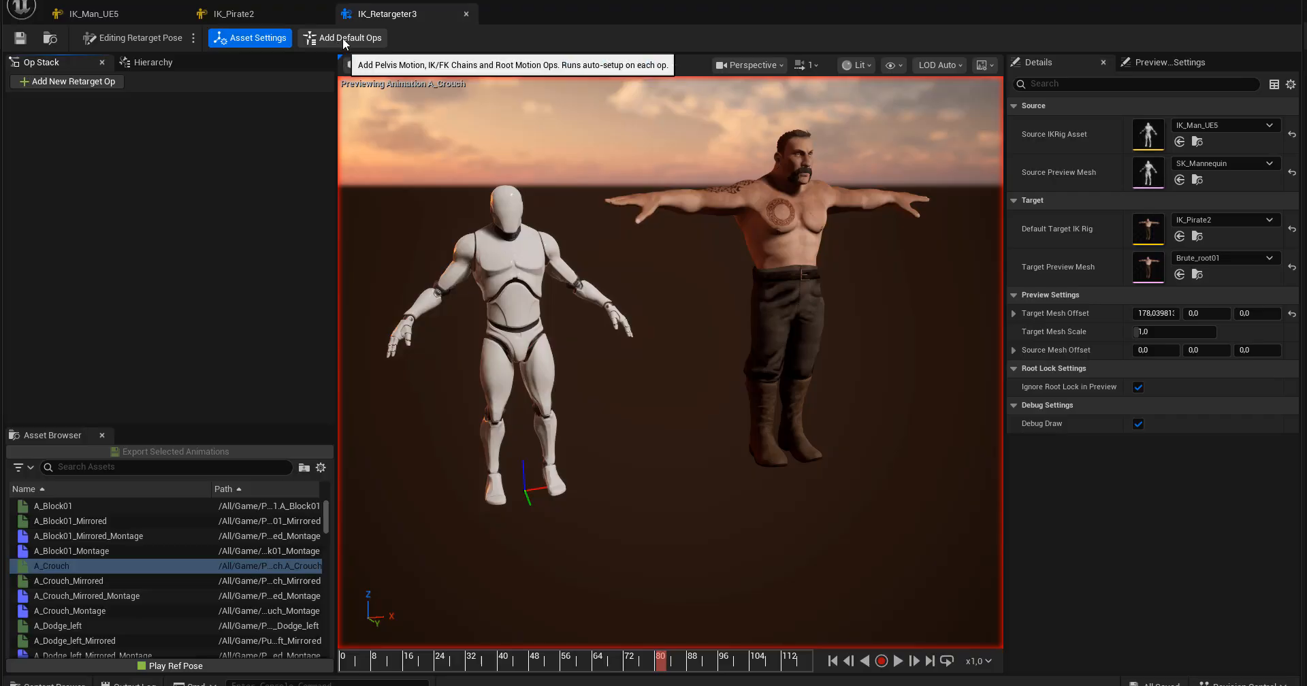
left_click(344, 41)
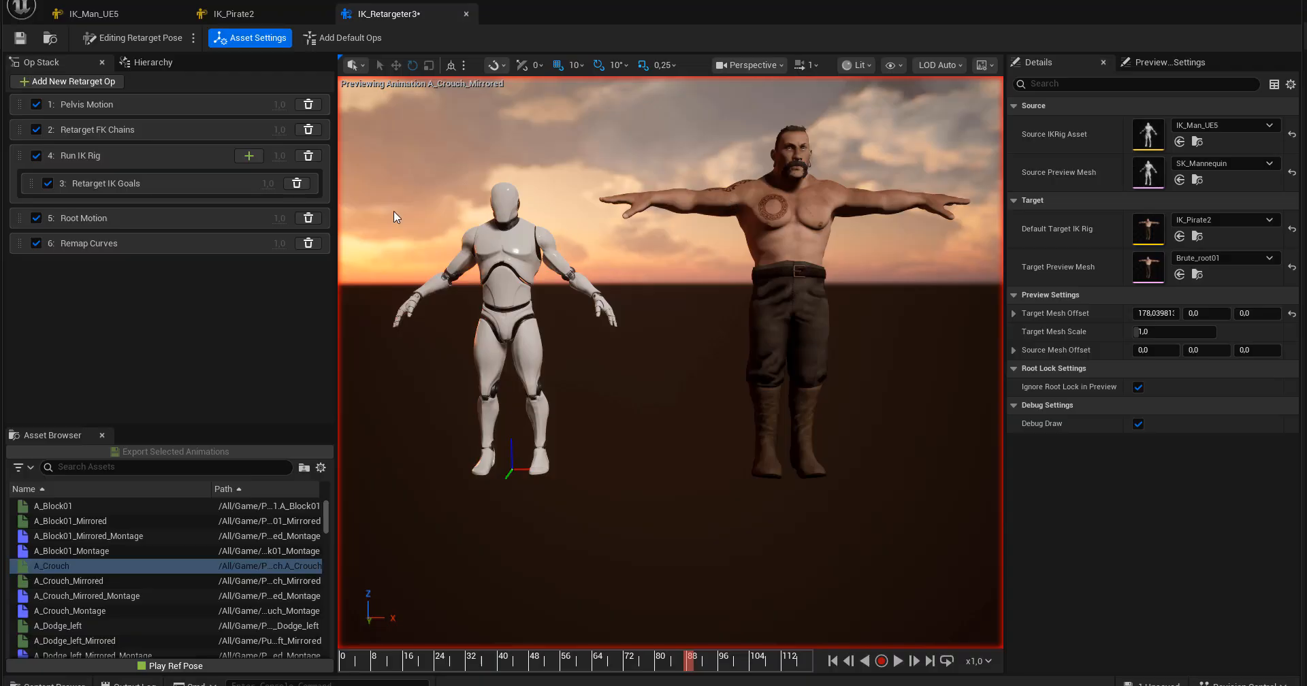
Switch back to running the retarget and preview A_Block01_Montage and A_Crouch on both characters.
left_click(112, 38)
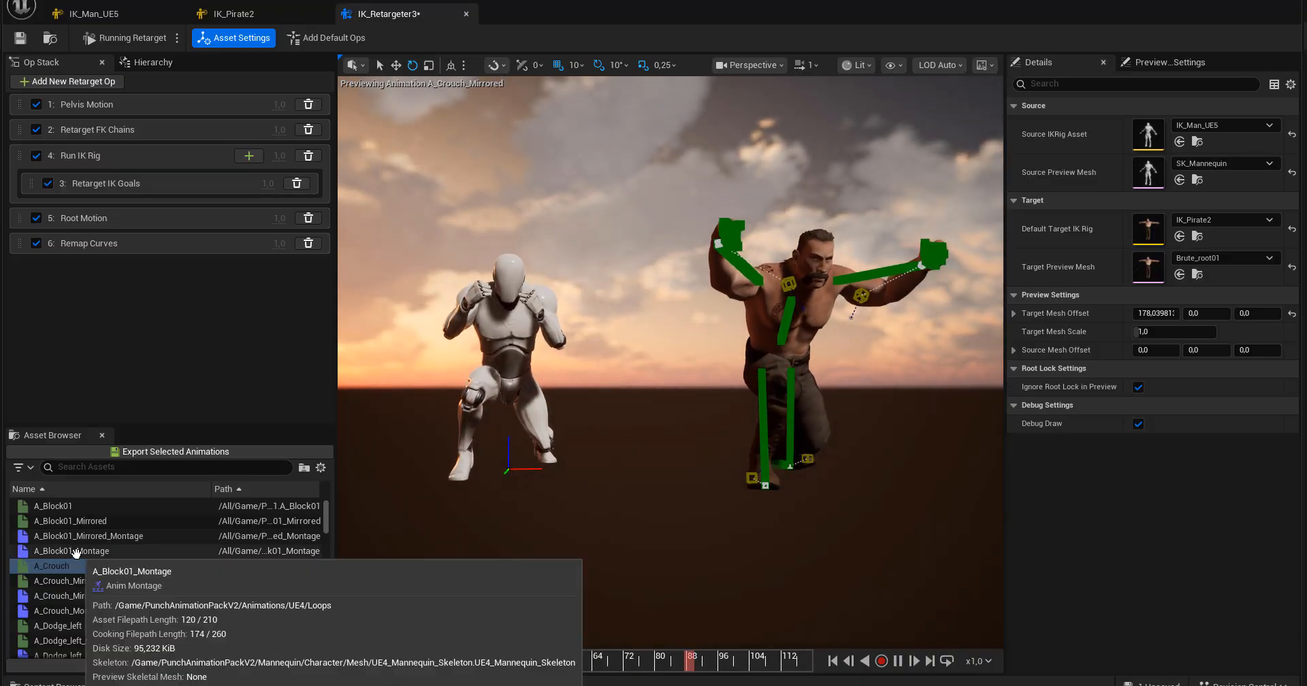
double_click(75, 550)
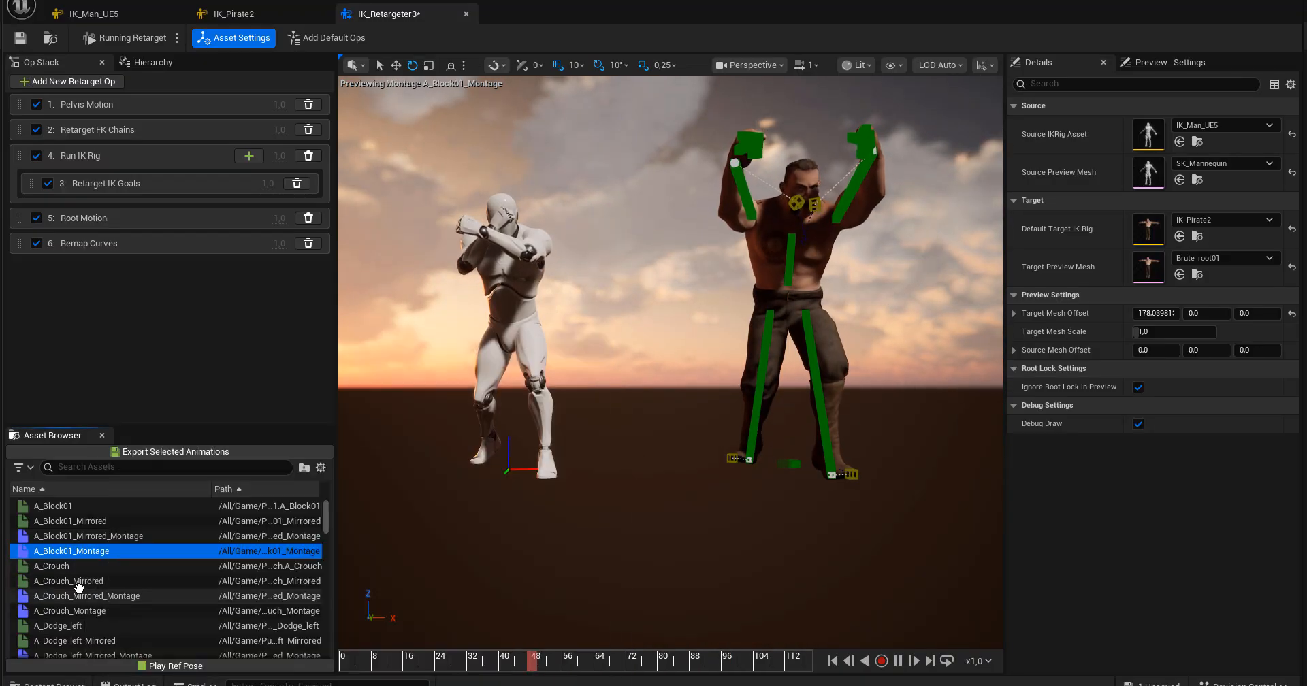
double_click(65, 565)
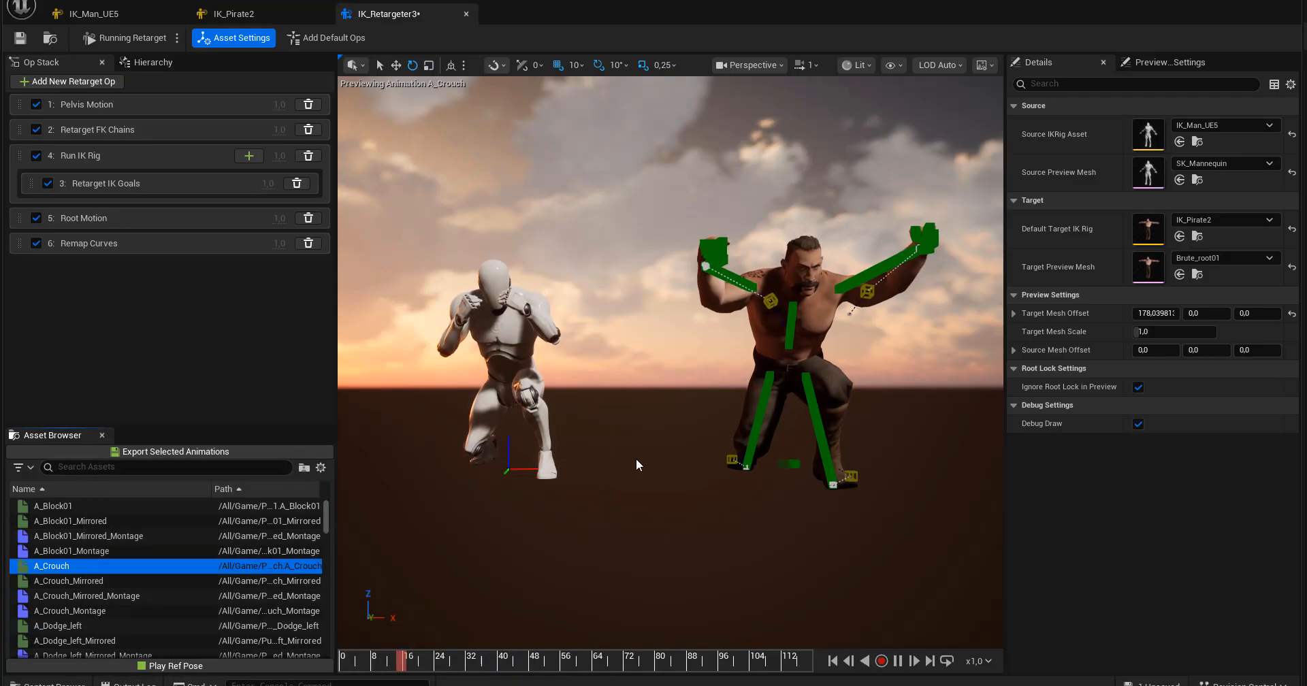
left_click_drag(635, 460, 680, 462, "alt")
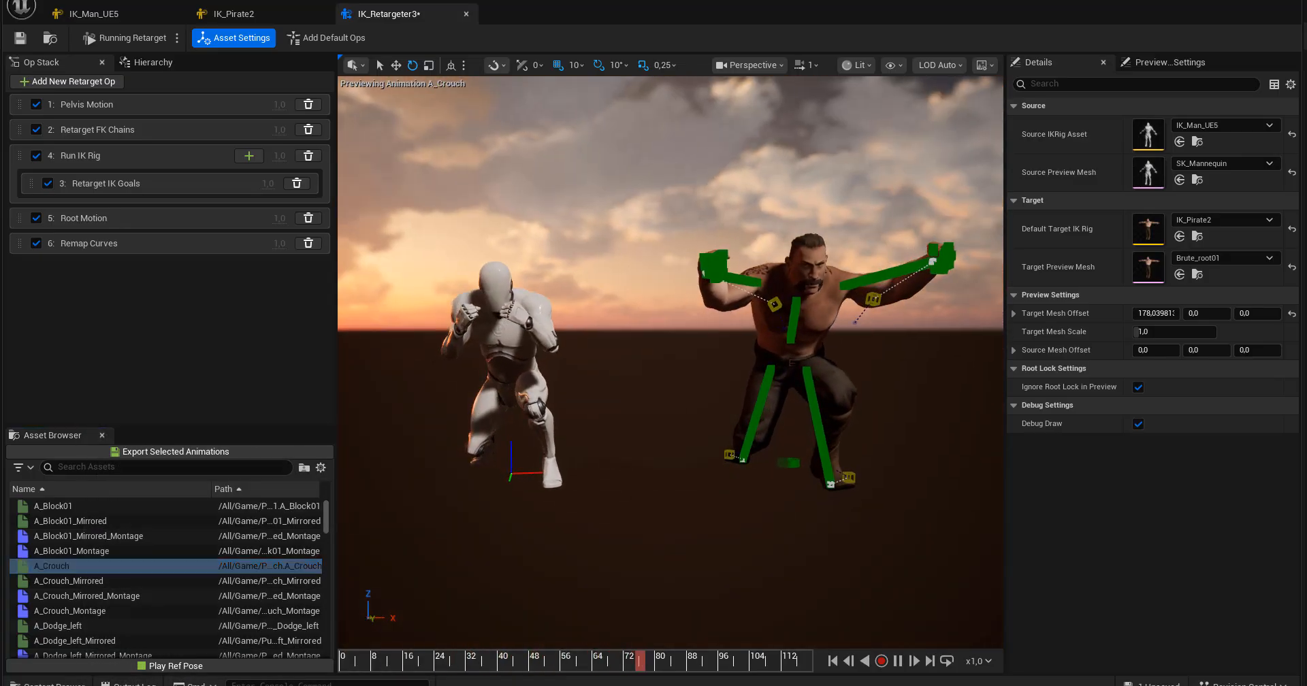
left_click(96, 597)
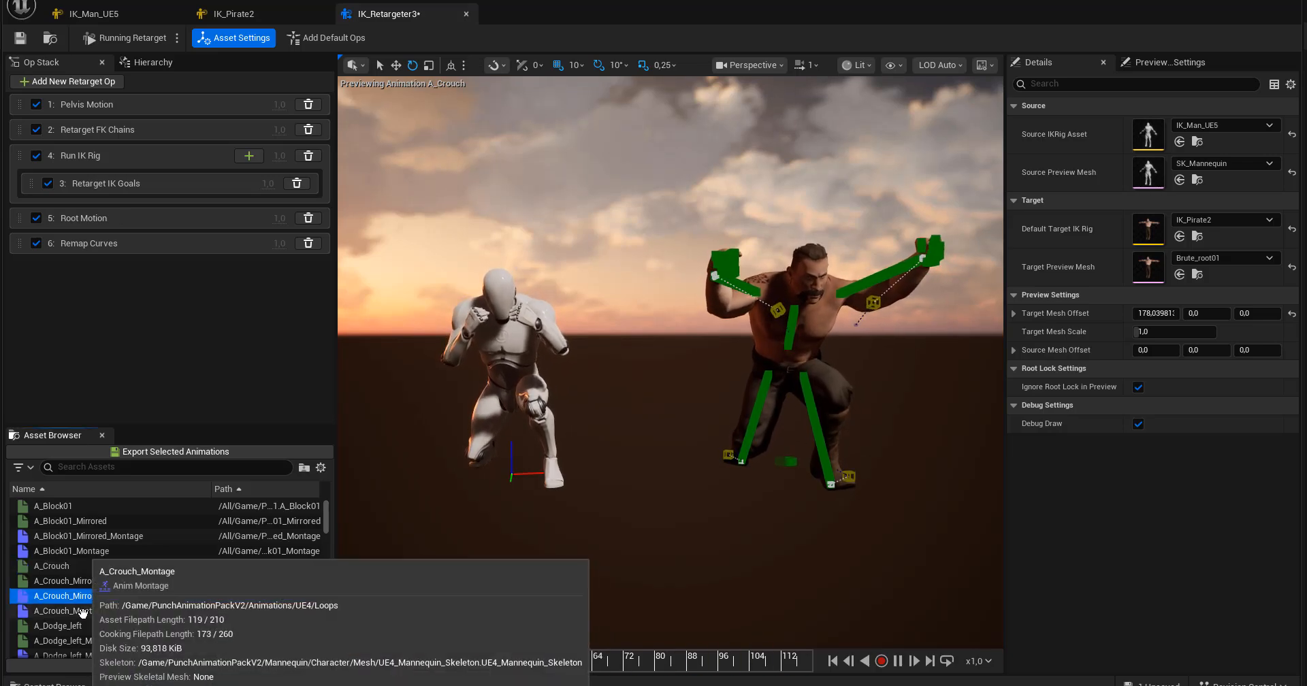
Preview A_Crouch_Montage, A_Crouch_Mirrored, A_Dodge_left and A_Crouch on both characters.
left_click(83, 611)
left_click(118, 582)
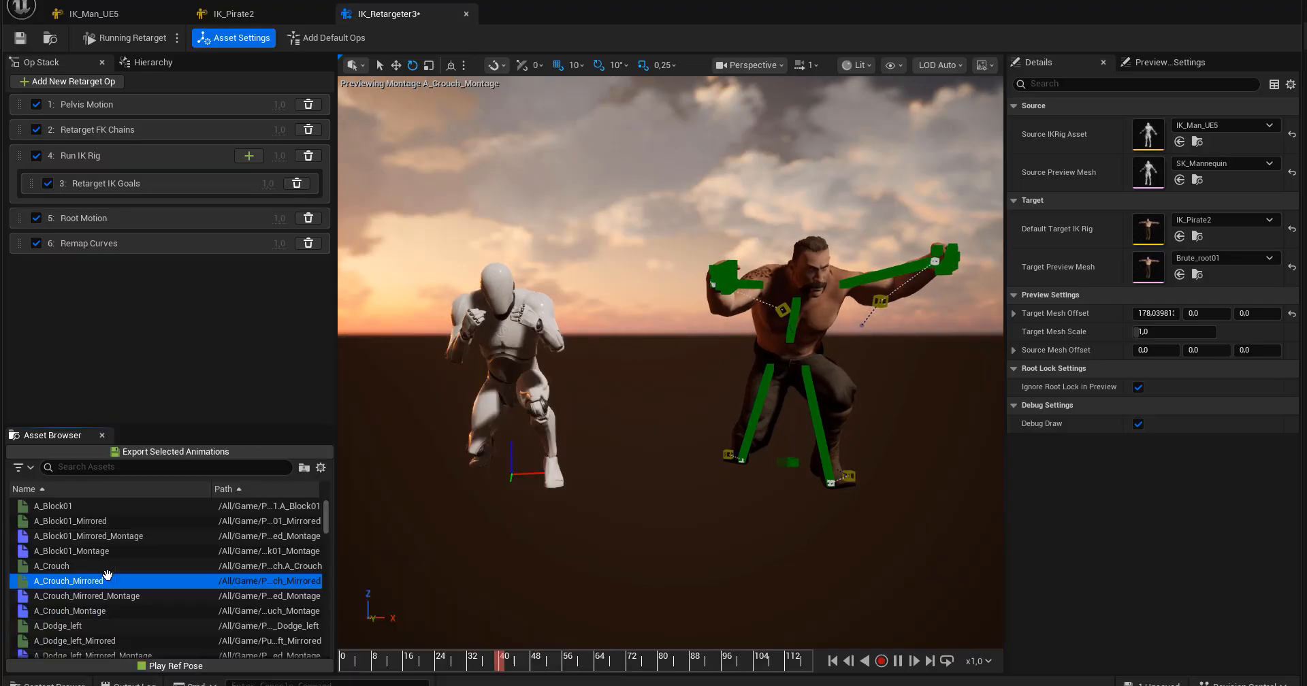
left_click(74, 626)
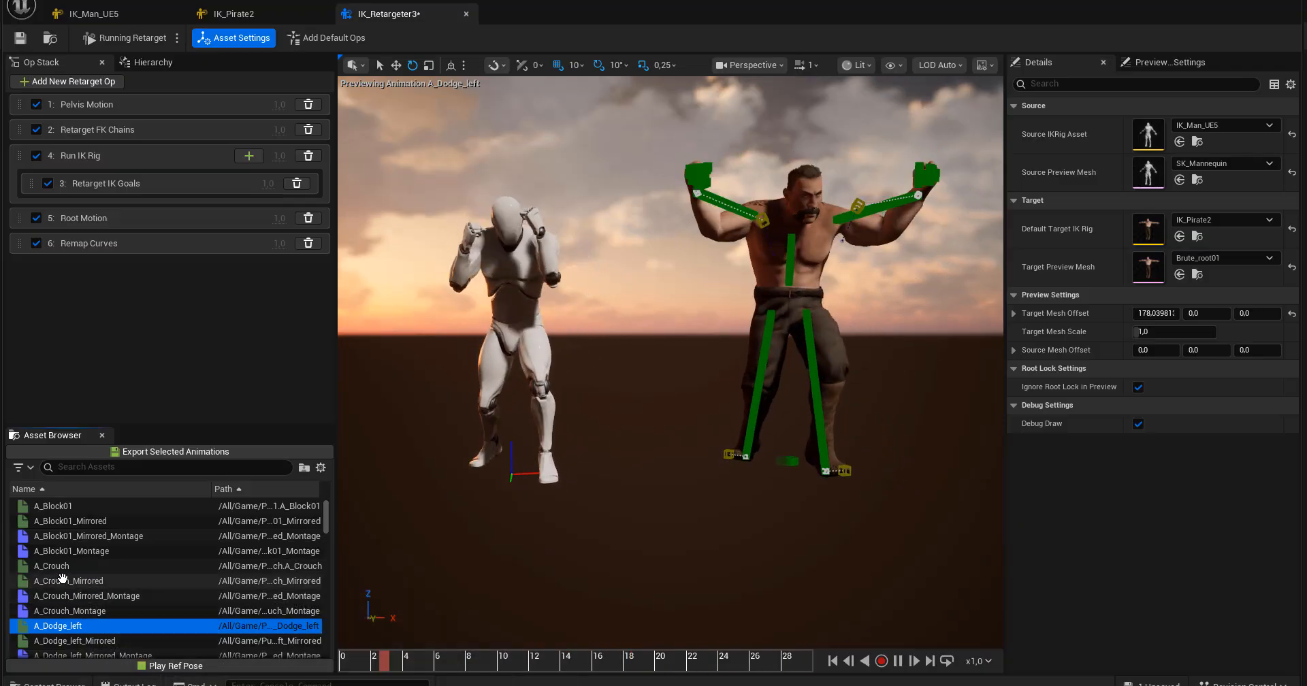
left_click(65, 567)
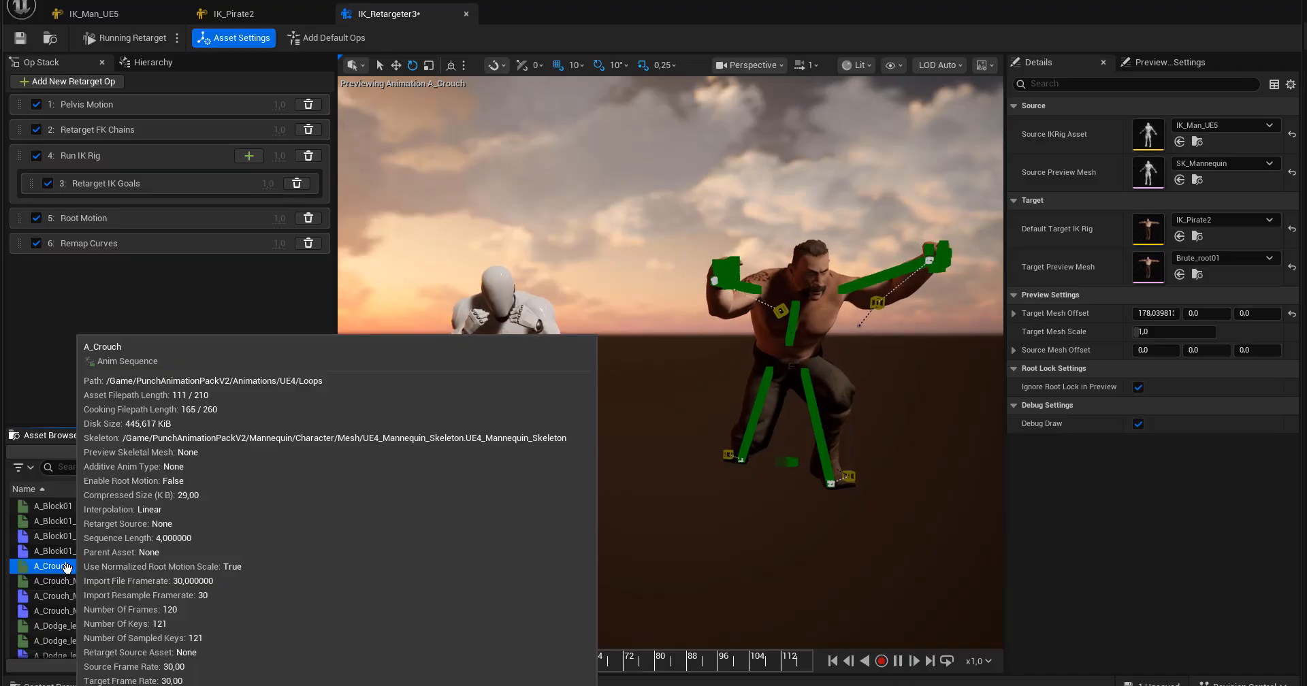
left_click(202, 348)
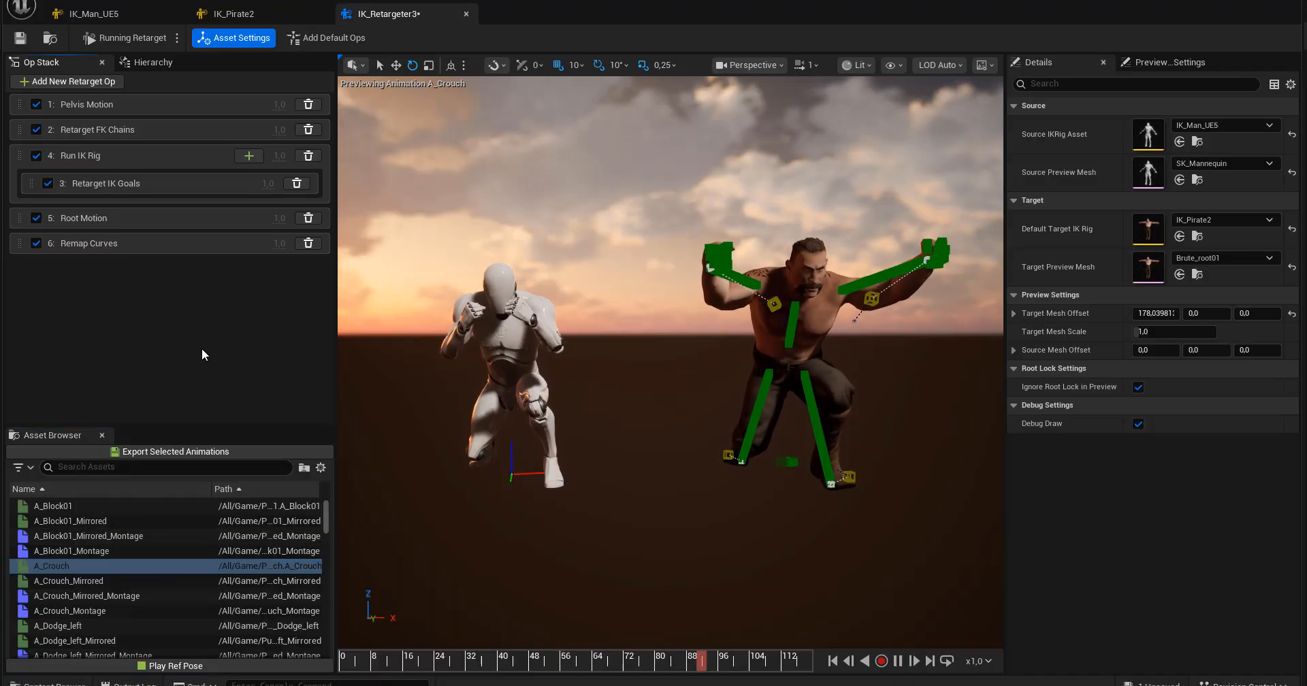
Inspect the source and target pelvis bones assigned in the Pelvis Motion op.
left_click(106, 107)
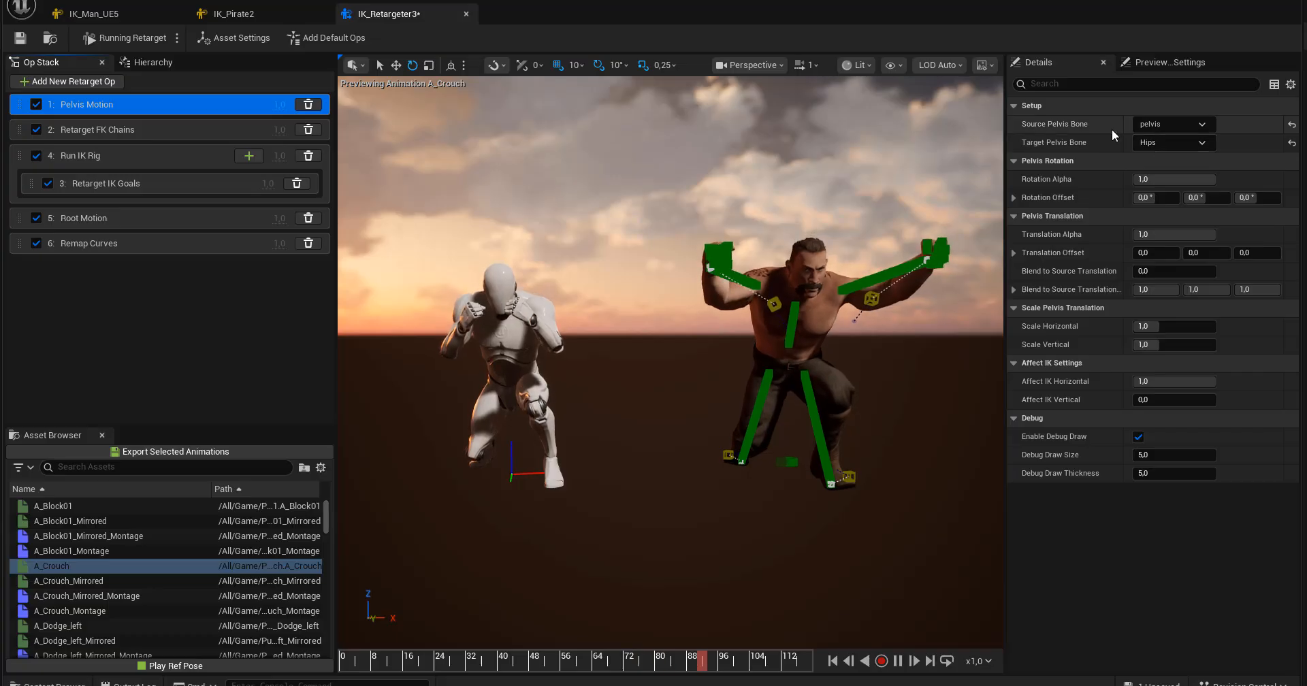
left_click(1169, 124)
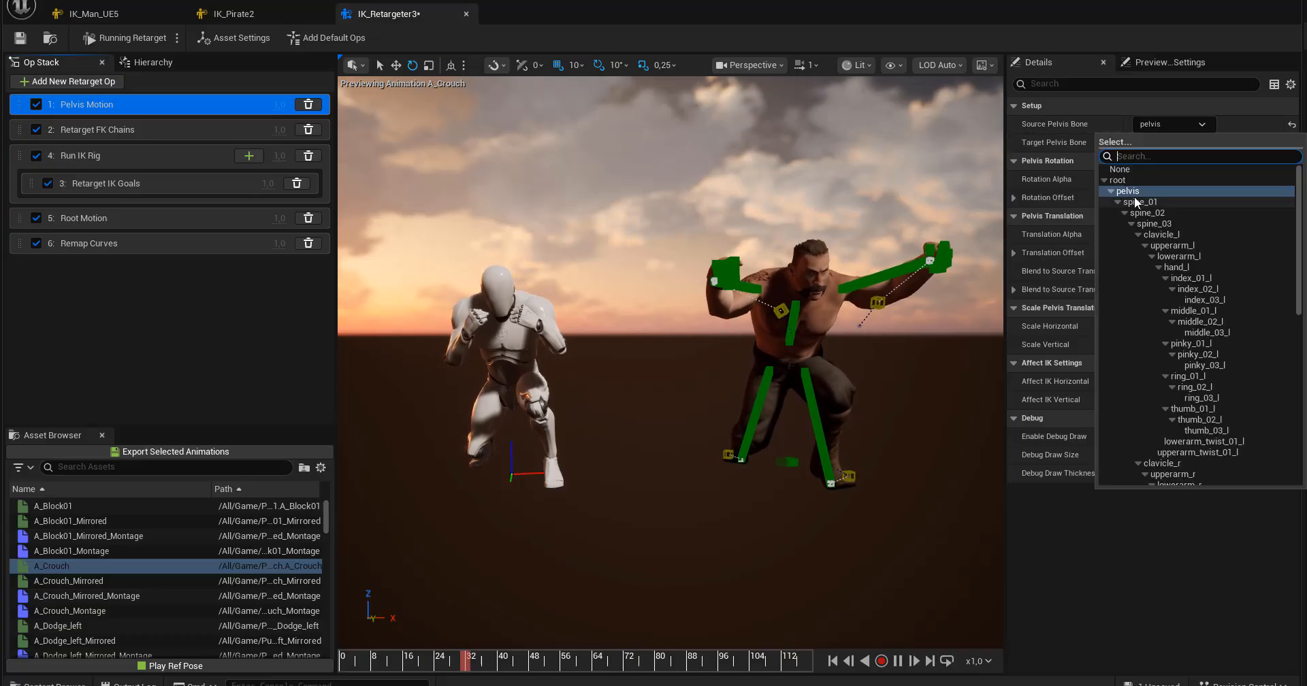
left_click(1052, 147)
left_click(1154, 143)
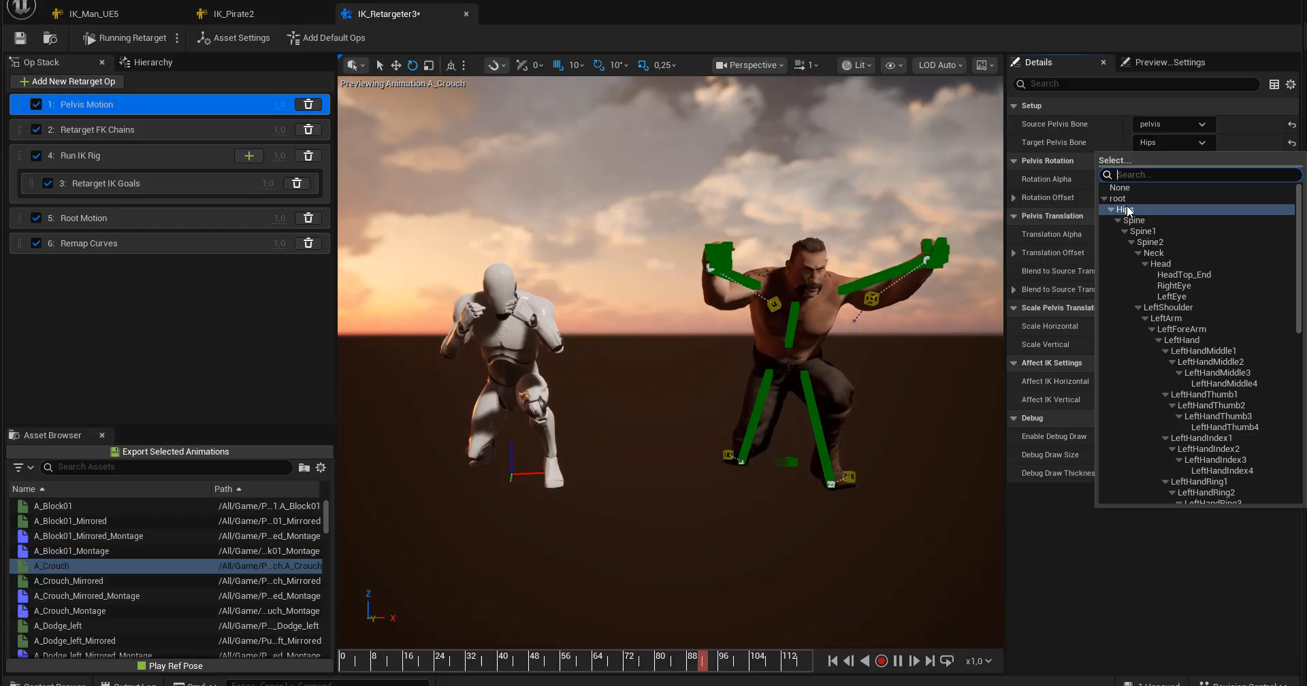
left_click(1066, 143)
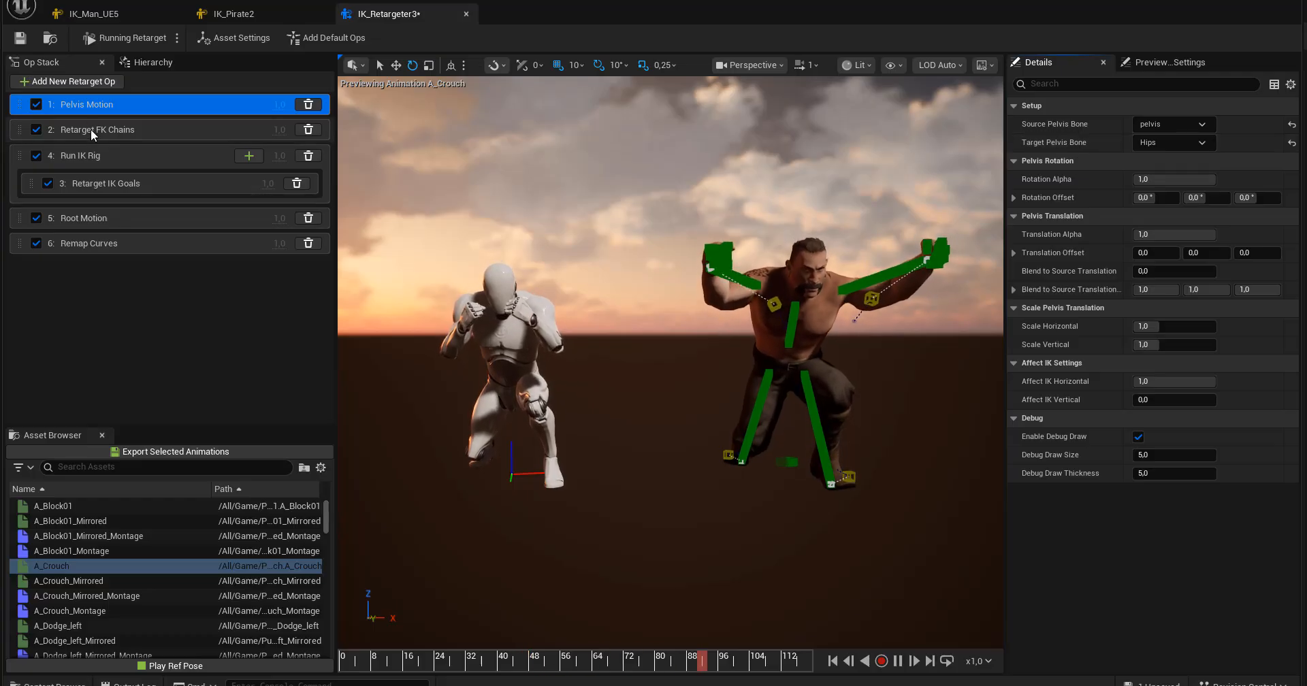
Check the Root Motion op's bone settings and the chain mapping of the Retarget FK Chains op.
left_click(89, 219)
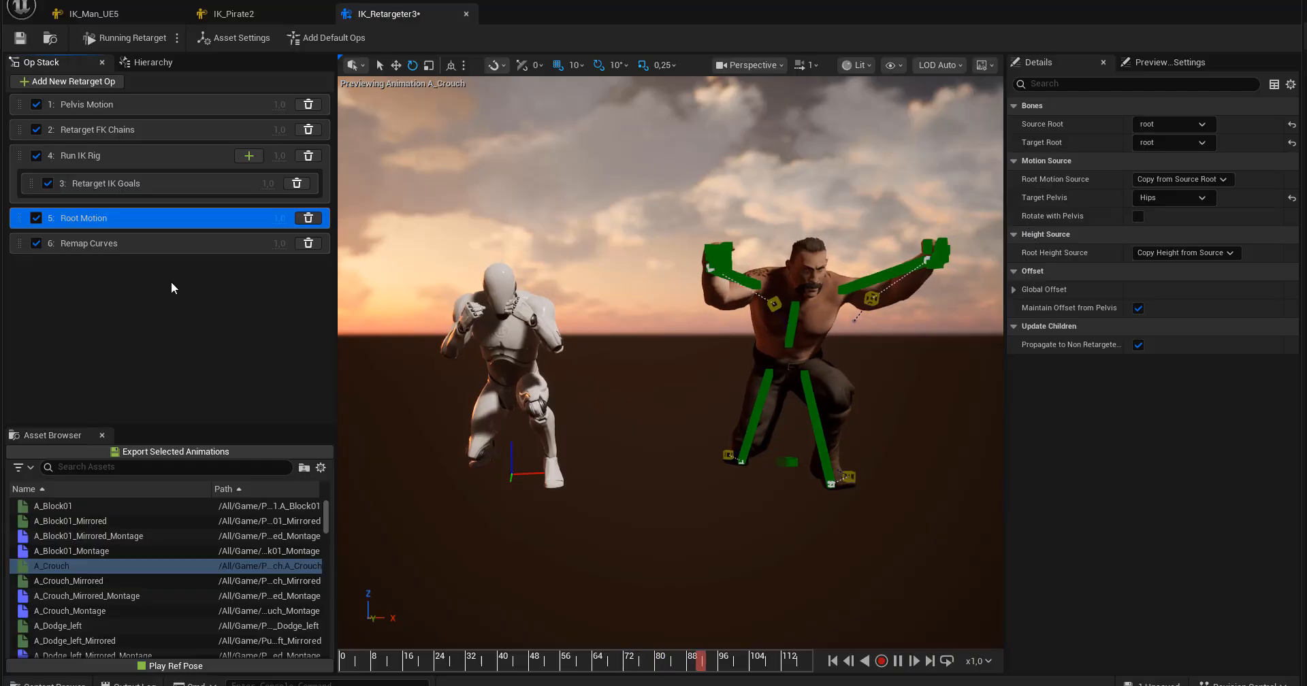
left_click(95, 104)
left_click(83, 133)
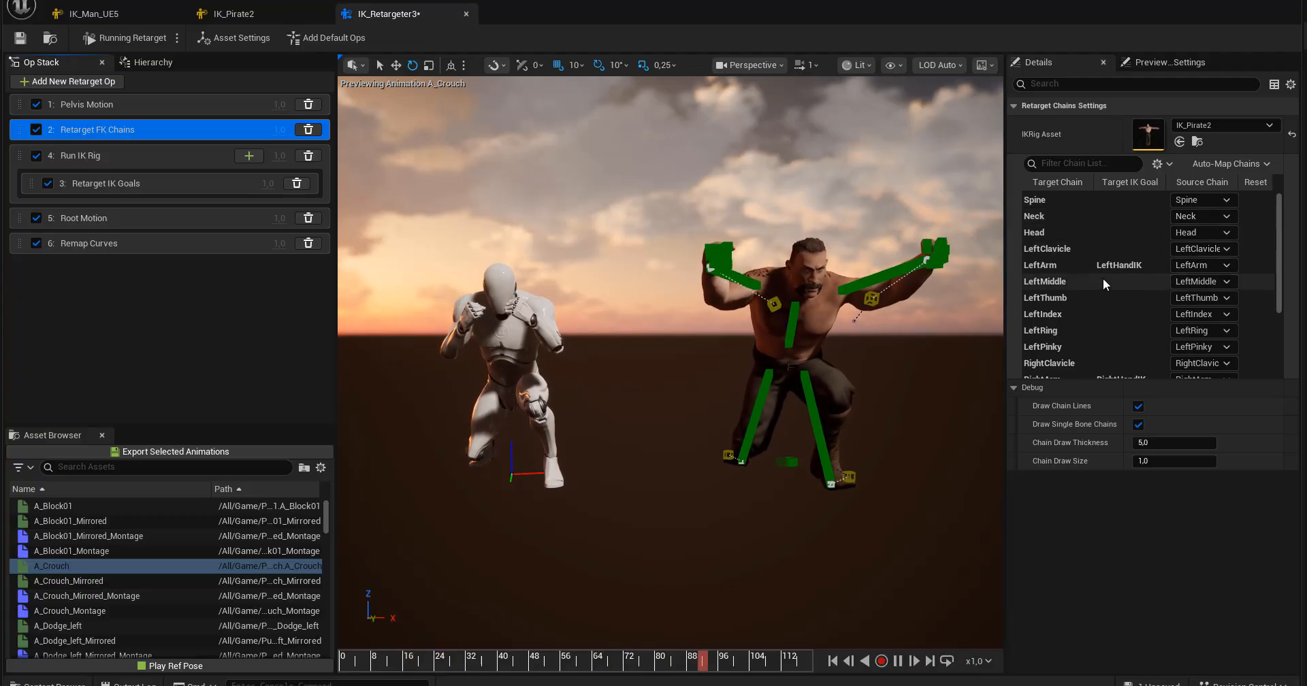
scroll(1129, 316, "down", 4)
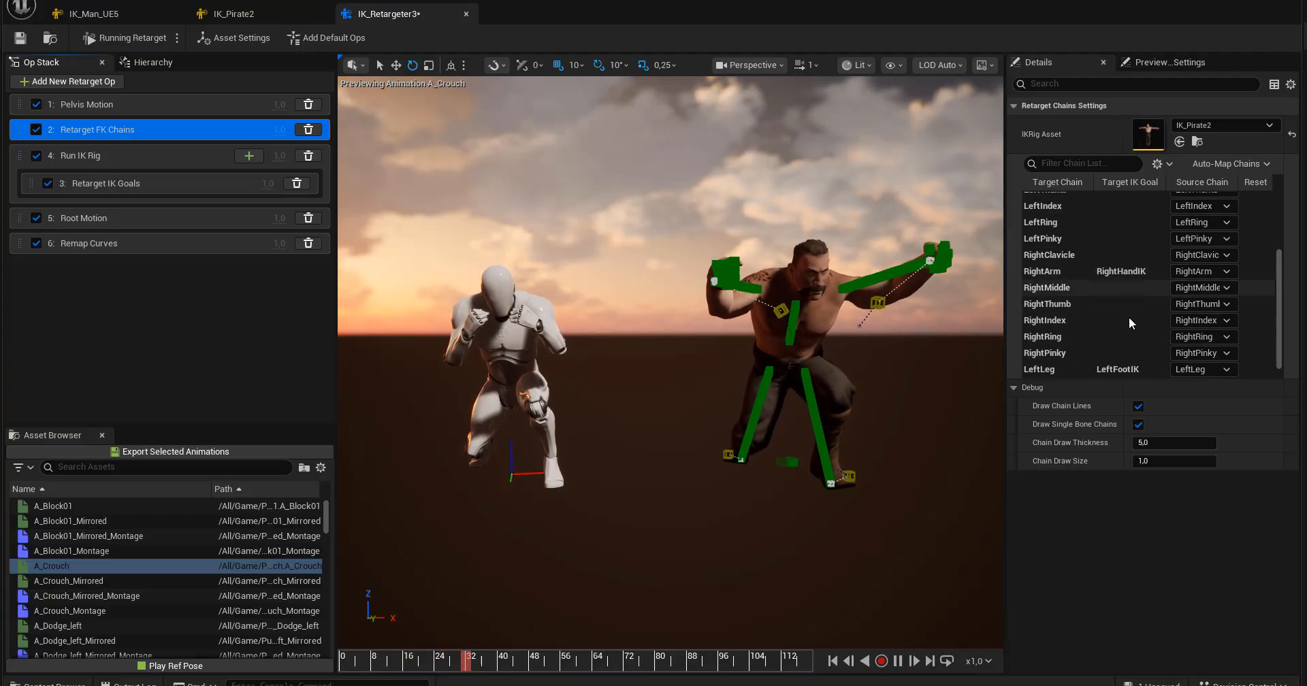
scroll(1129, 317, "up", 5)
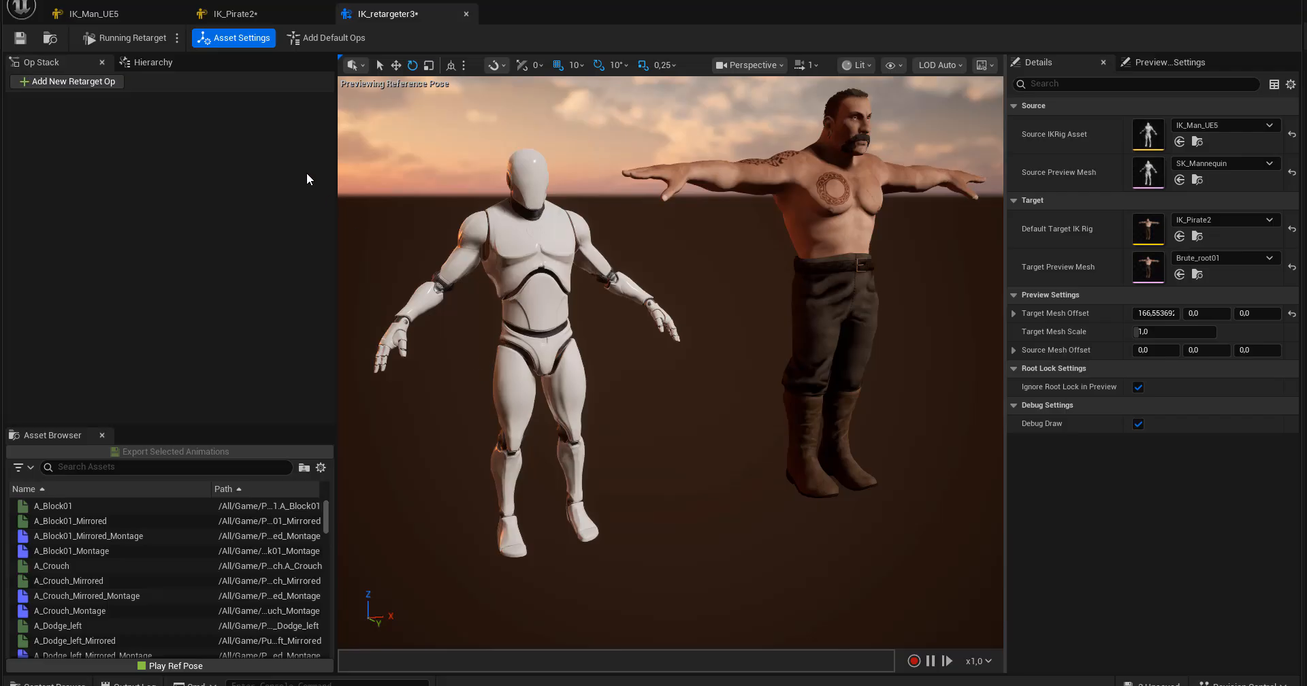
Compare the retarget chains and solver stacks of IK_Pirate2 and IK_Man_UE5.
left_click(238, 13)
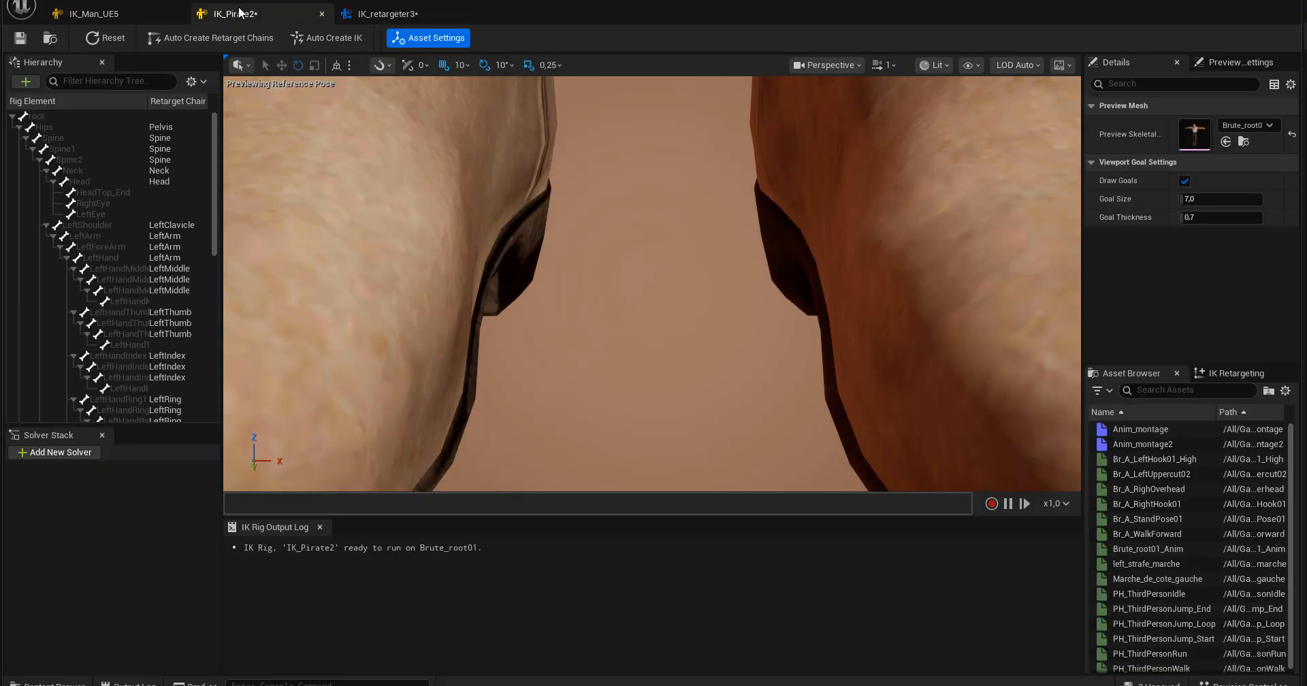
left_click(121, 14)
left_click(232, 13)
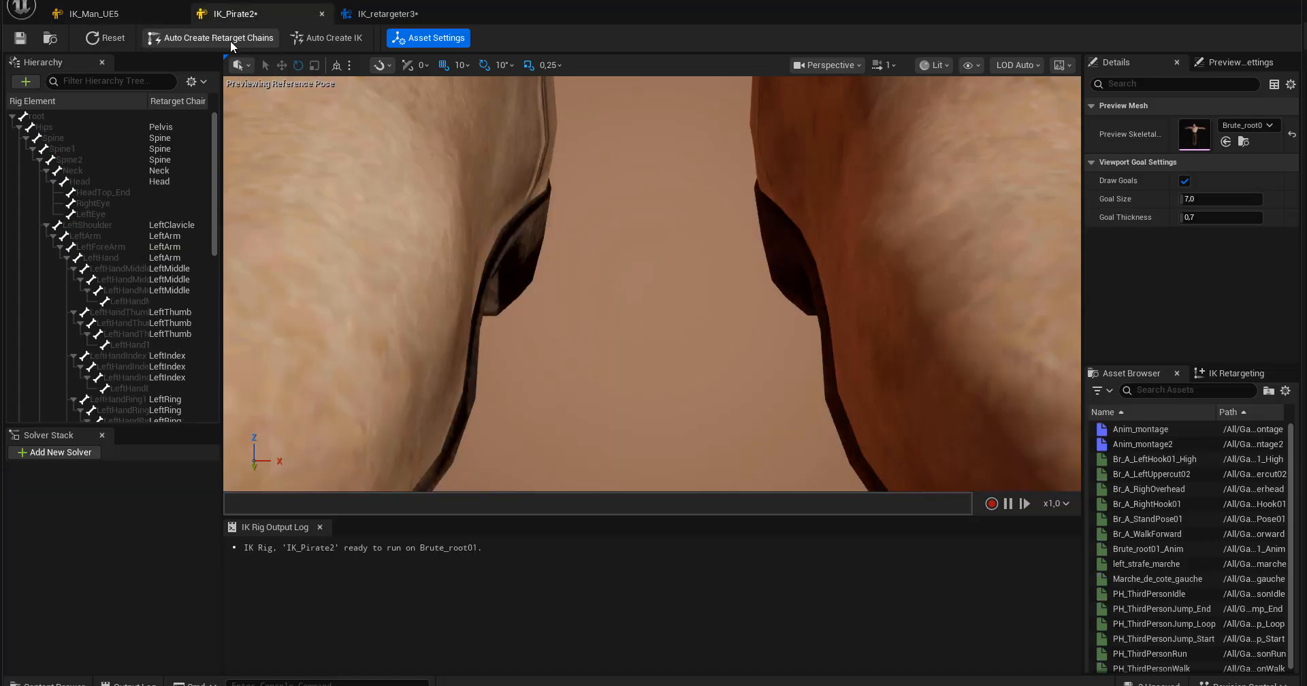
left_click(121, 13)
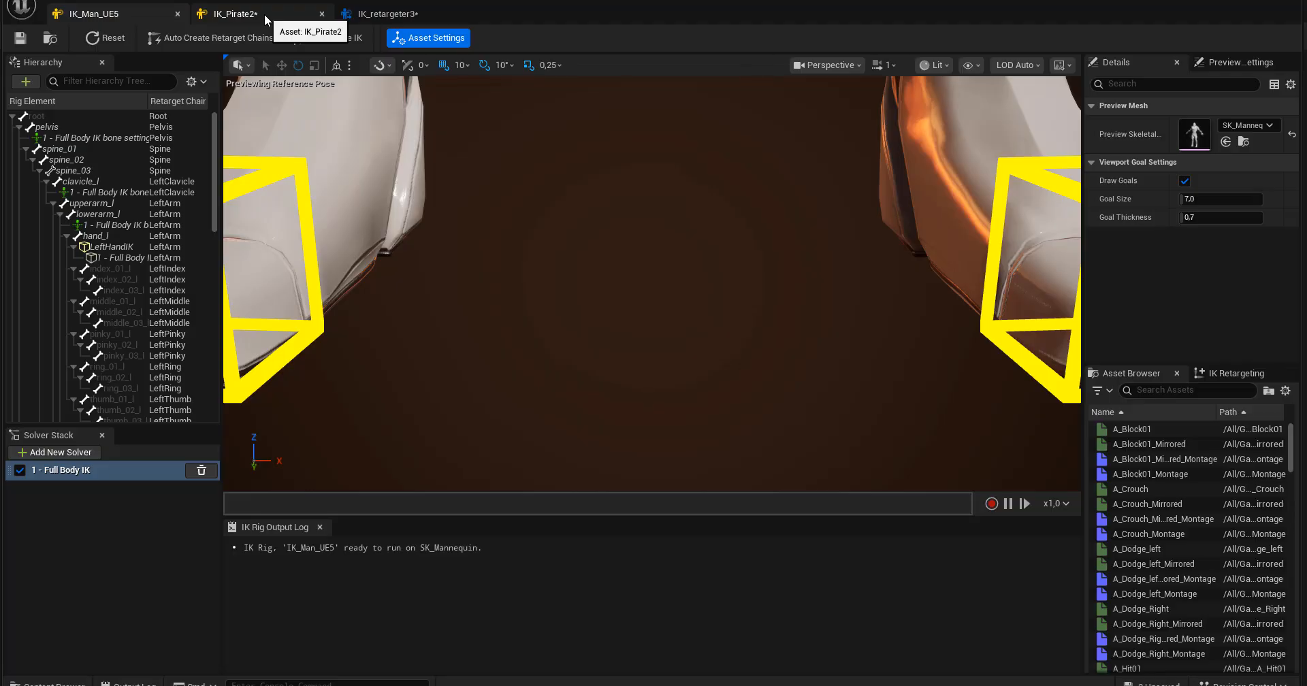
left_click(264, 14)
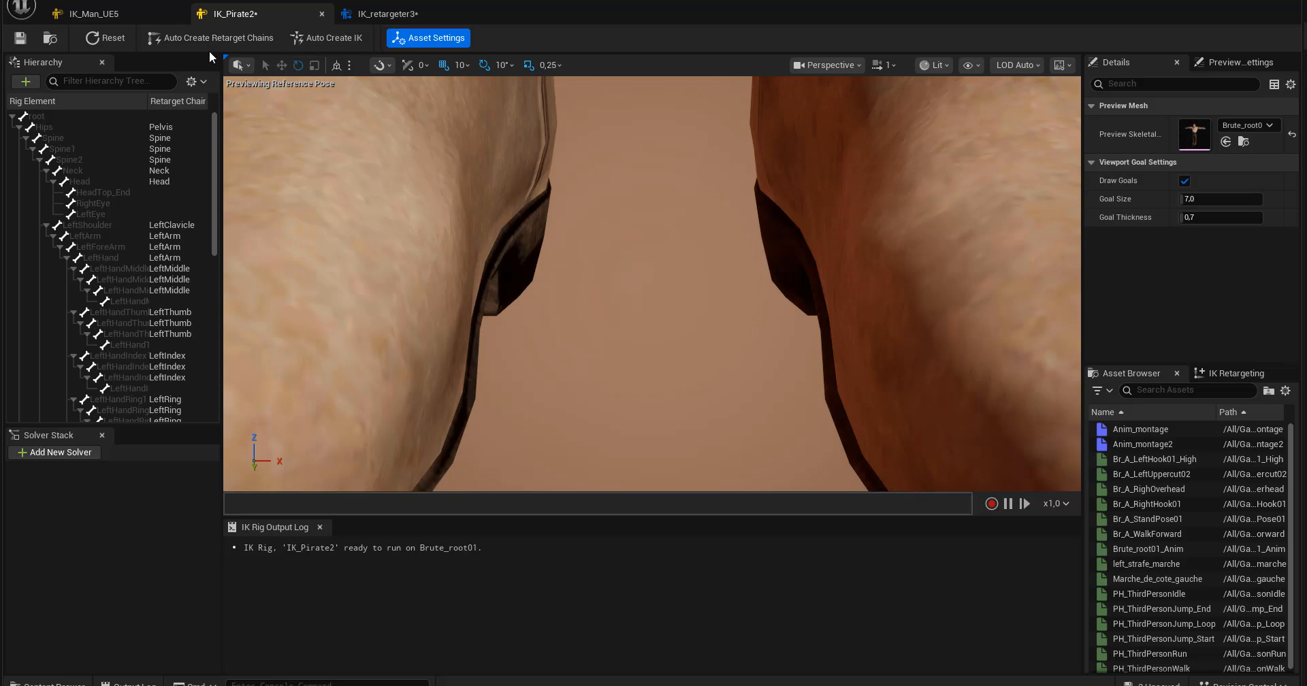
Auto-create the full-body IK setup for IK_Pirate2 and save the rig.
left_click(328, 38)
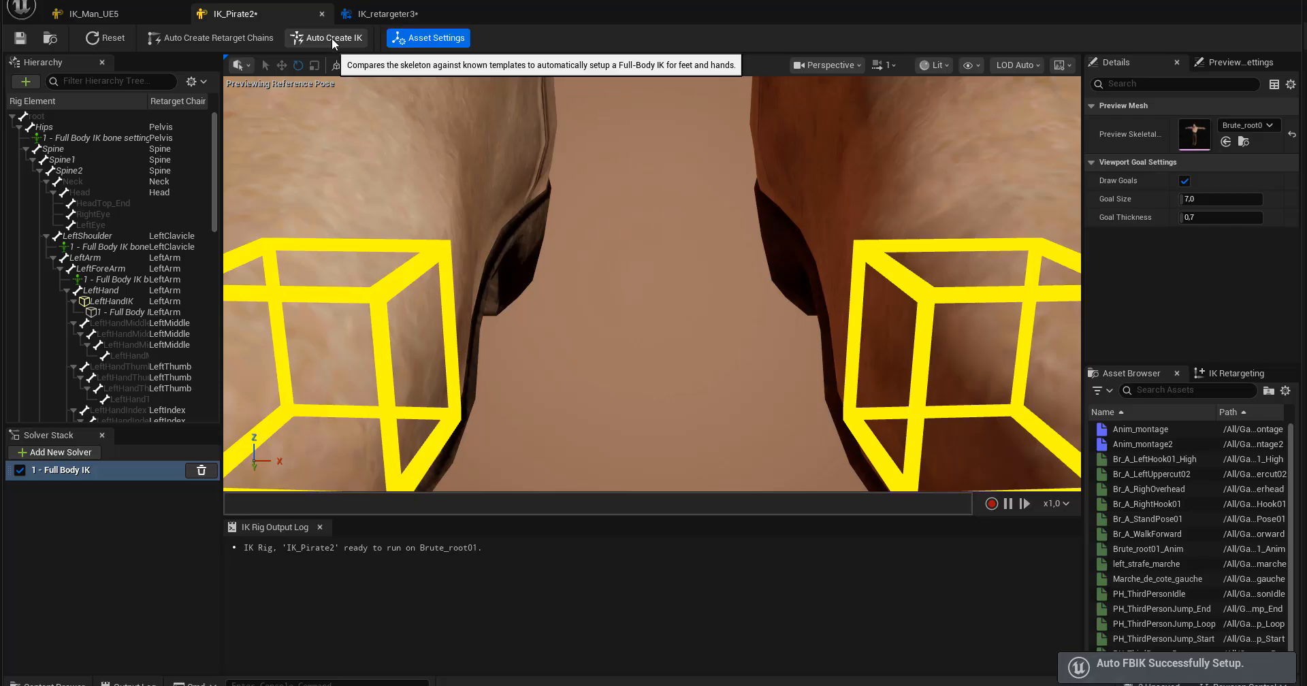
key("ctrl+z")
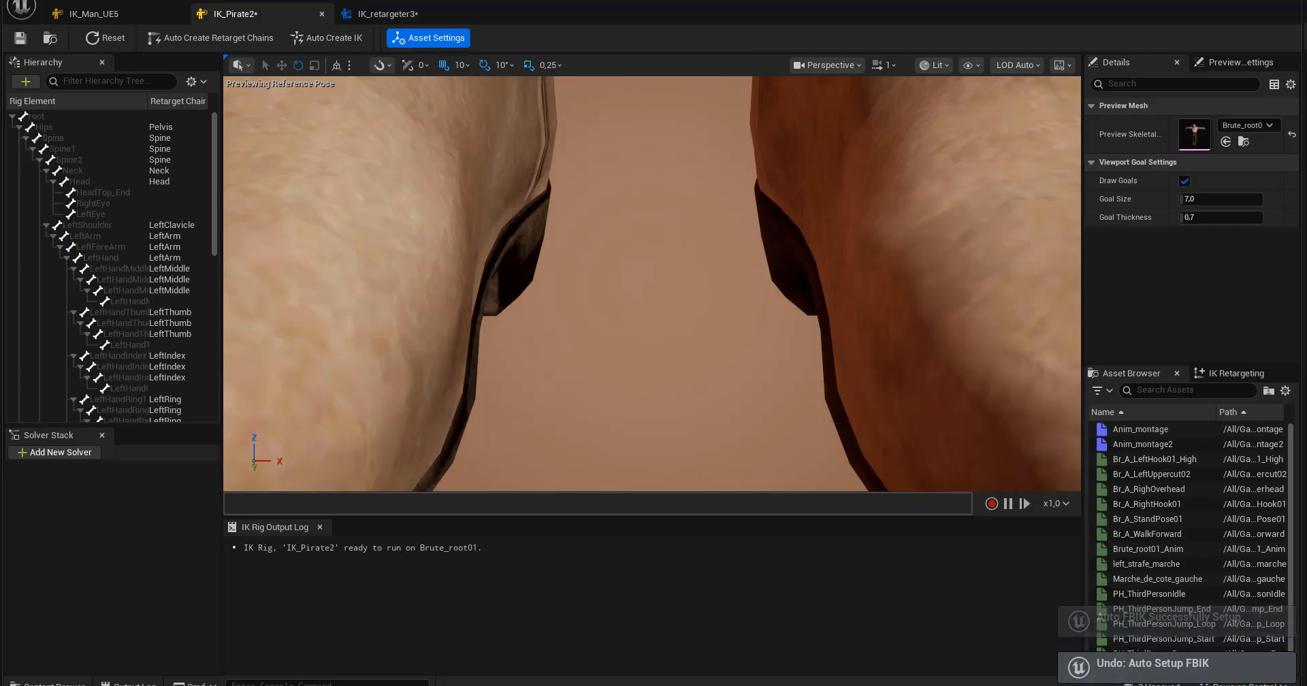
left_click(327, 38)
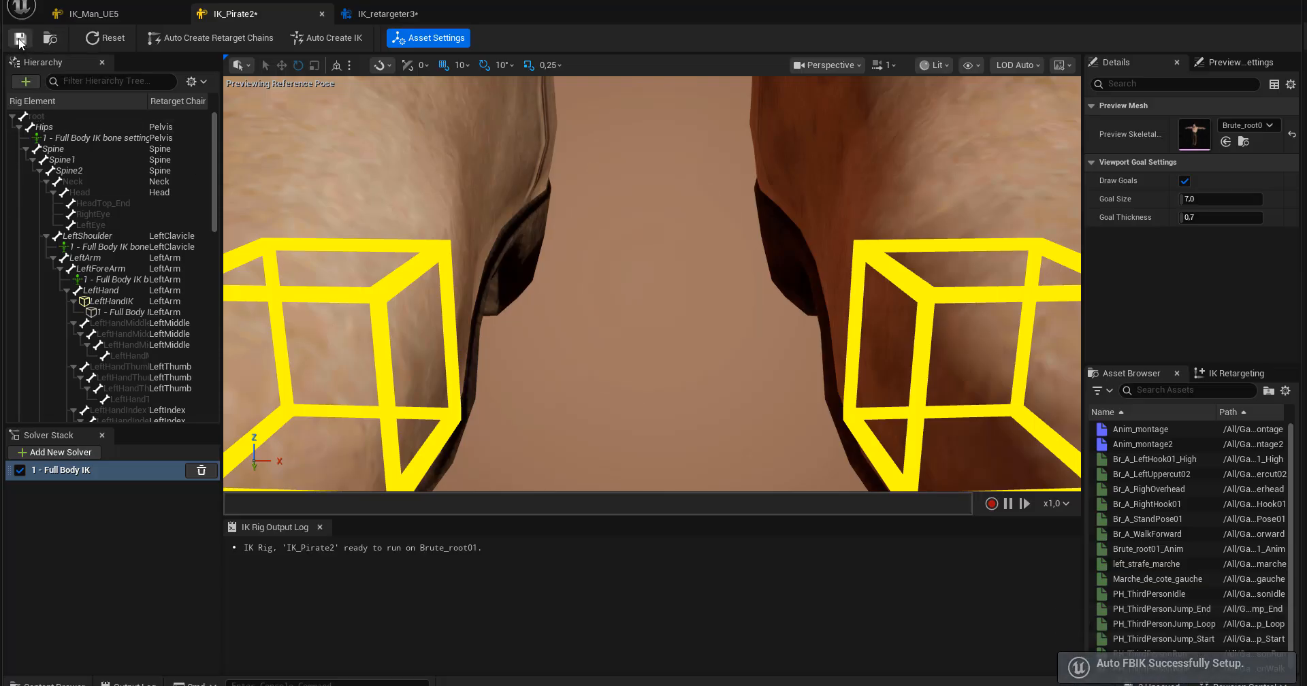
Check the Full Body IK solver in both IK_Man_UE5 and IK_Pirate2.
left_click(95, 14)
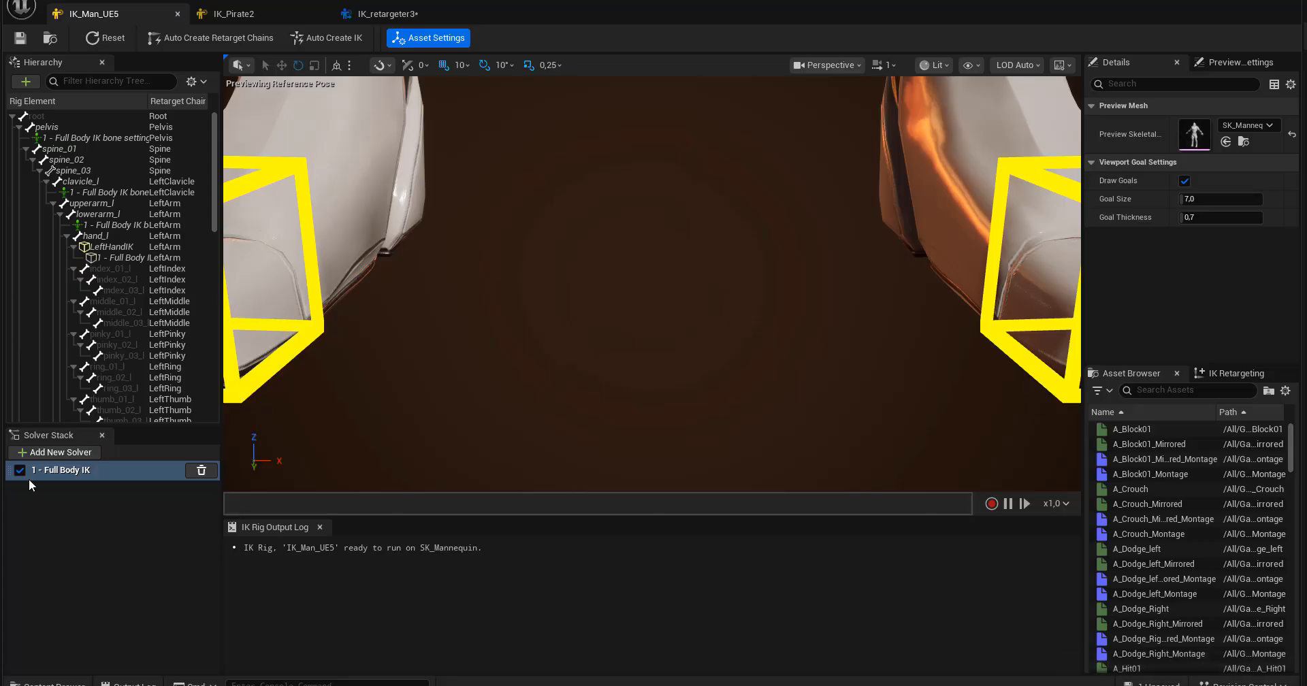
left_click(253, 15)
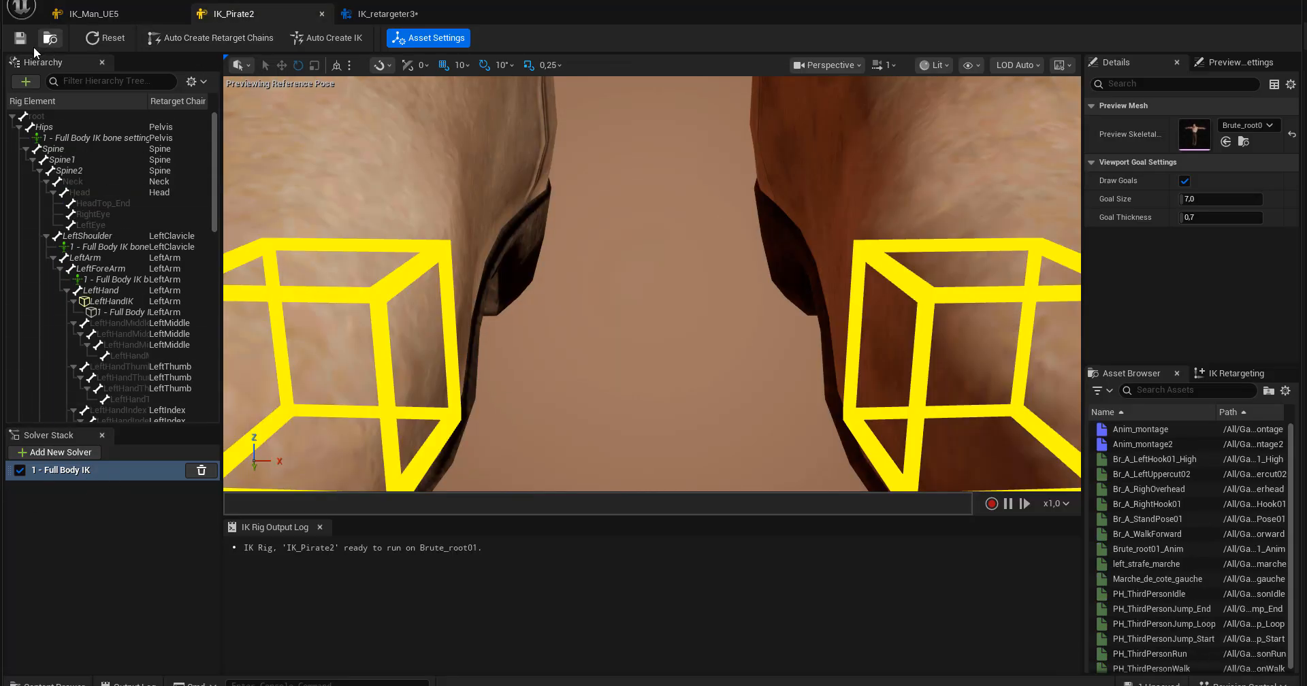
left_click(89, 15)
left_click(224, 15)
Return to IK_retargeter3 and add the default retarget ops to its empty stack.
left_click(393, 15)
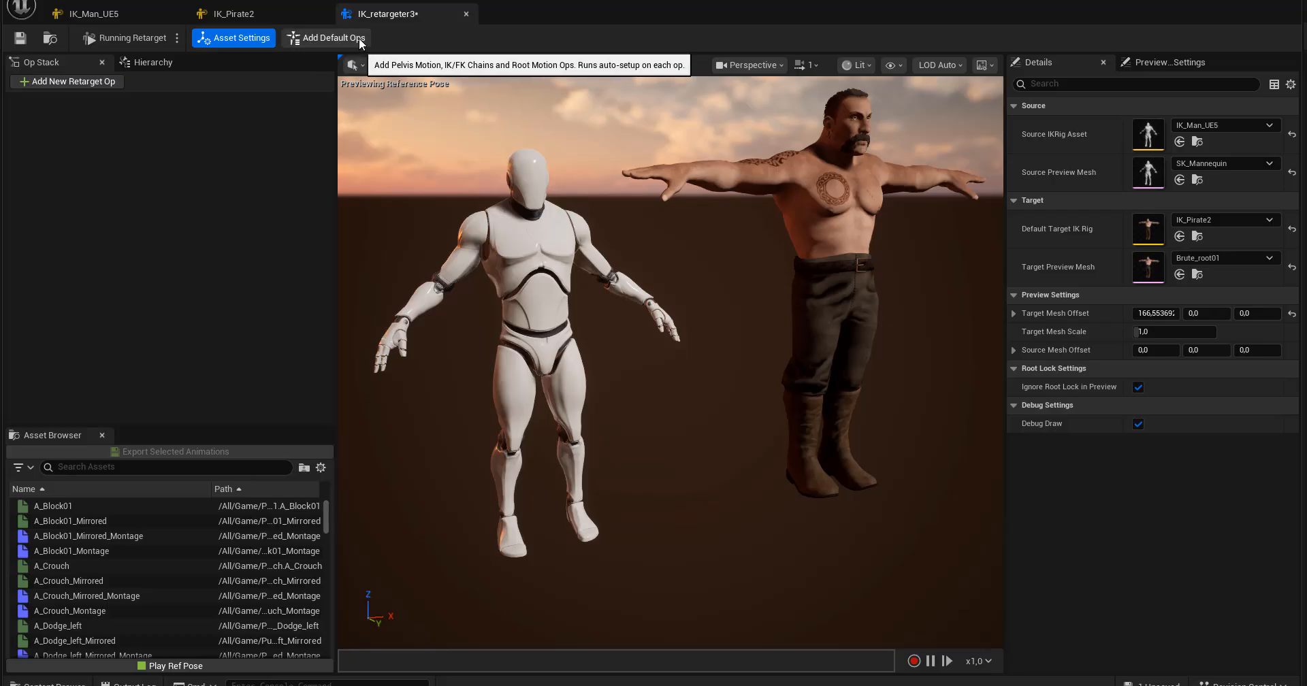
left_click(24, 81)
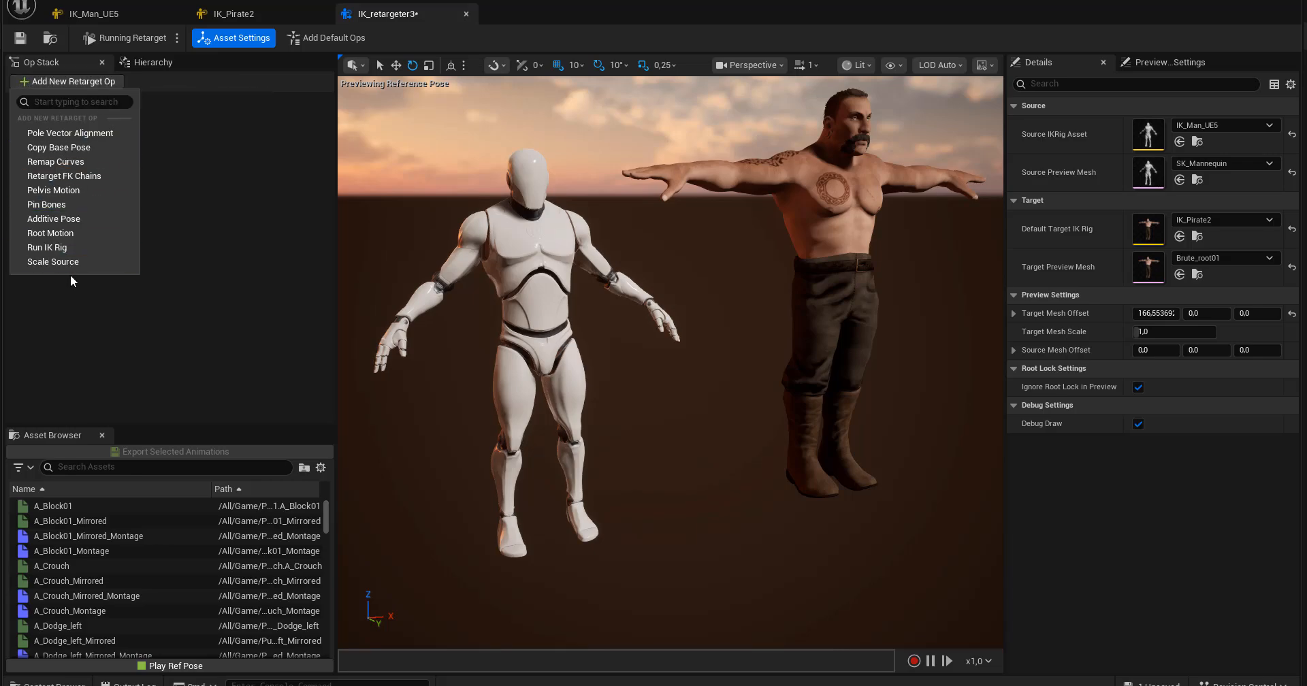
left_click(210, 80)
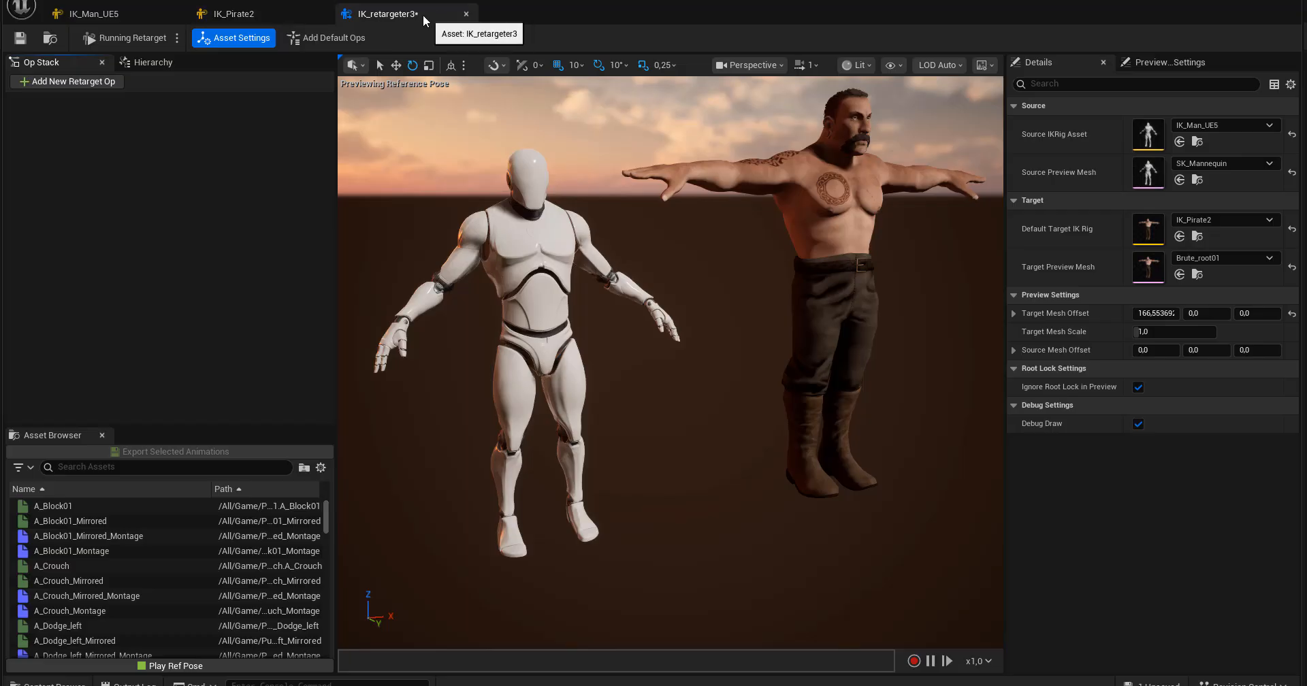
left_click(326, 40)
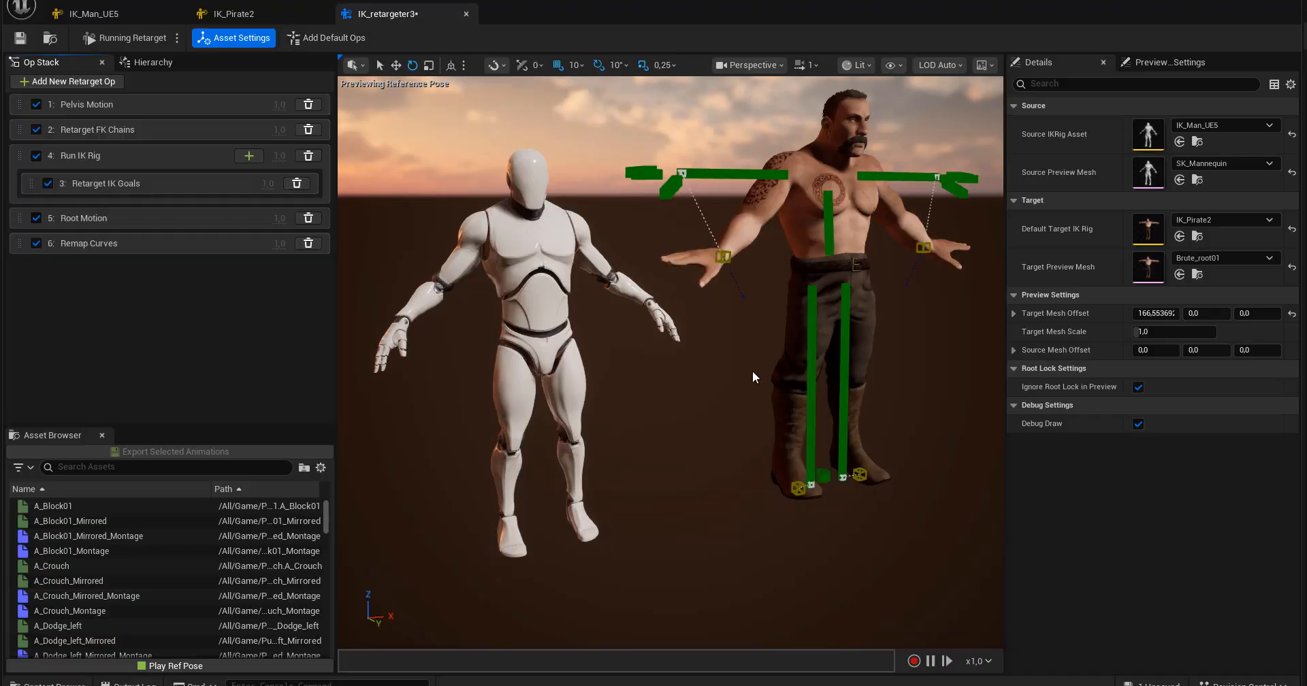
Examine the retargeted reference pose and preview A_Crouch on both characters from several angles.
mouse_move(752, 377)
left_mouse_down("alt")
mouse_move(694, 344)
mouse_move(742, 361)
left_mouse_up("alt")
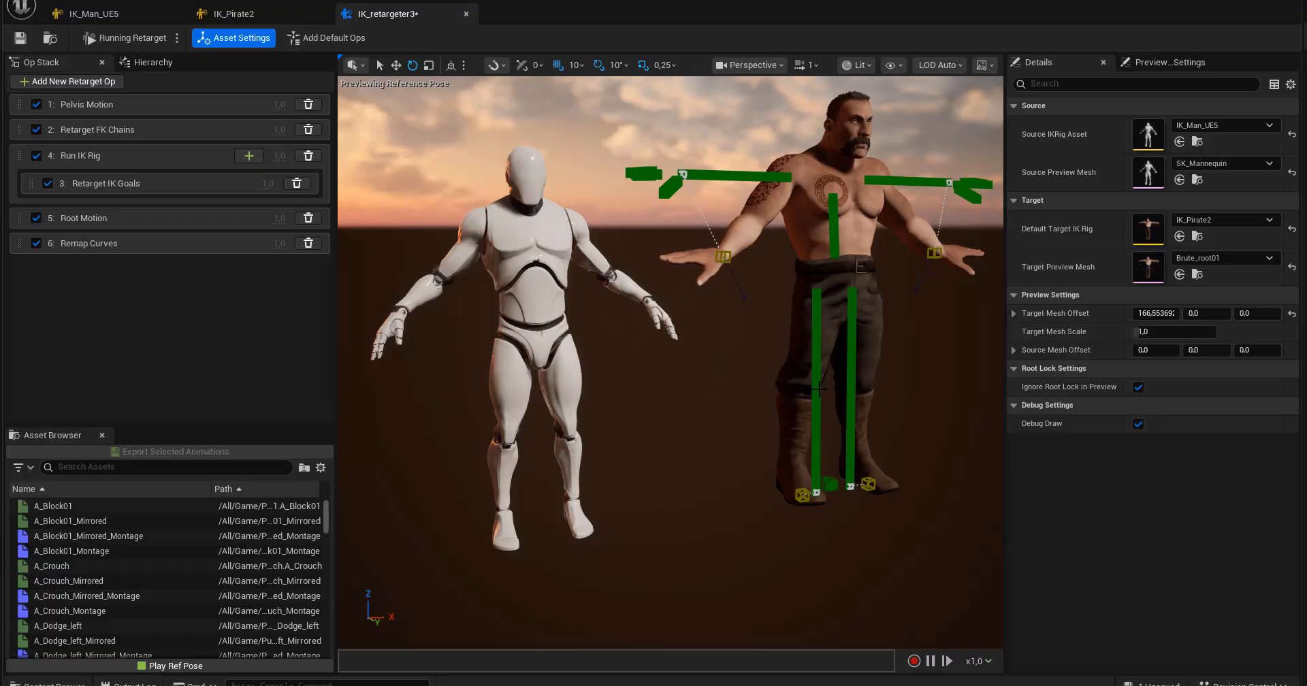
left_click_drag(812, 436, 793, 466, "alt")
scroll(833, 437, "down", 5)
scroll(833, 437, "up", 3)
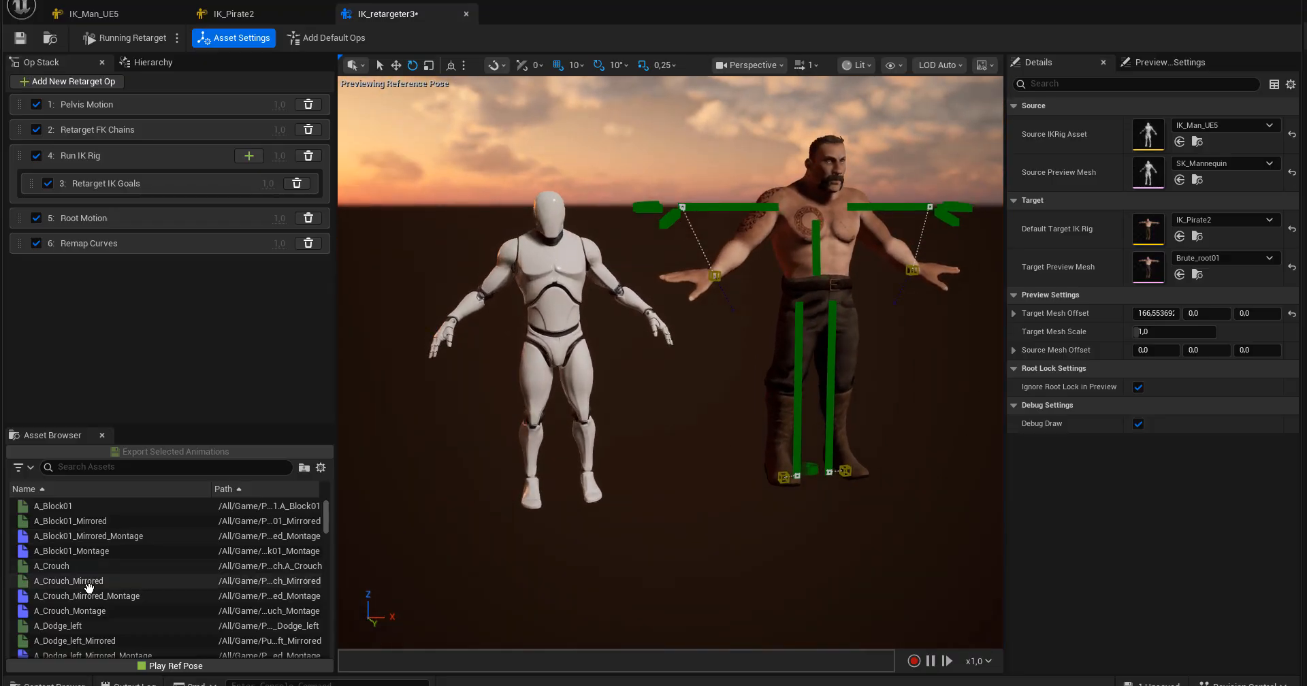
left_click(66, 566)
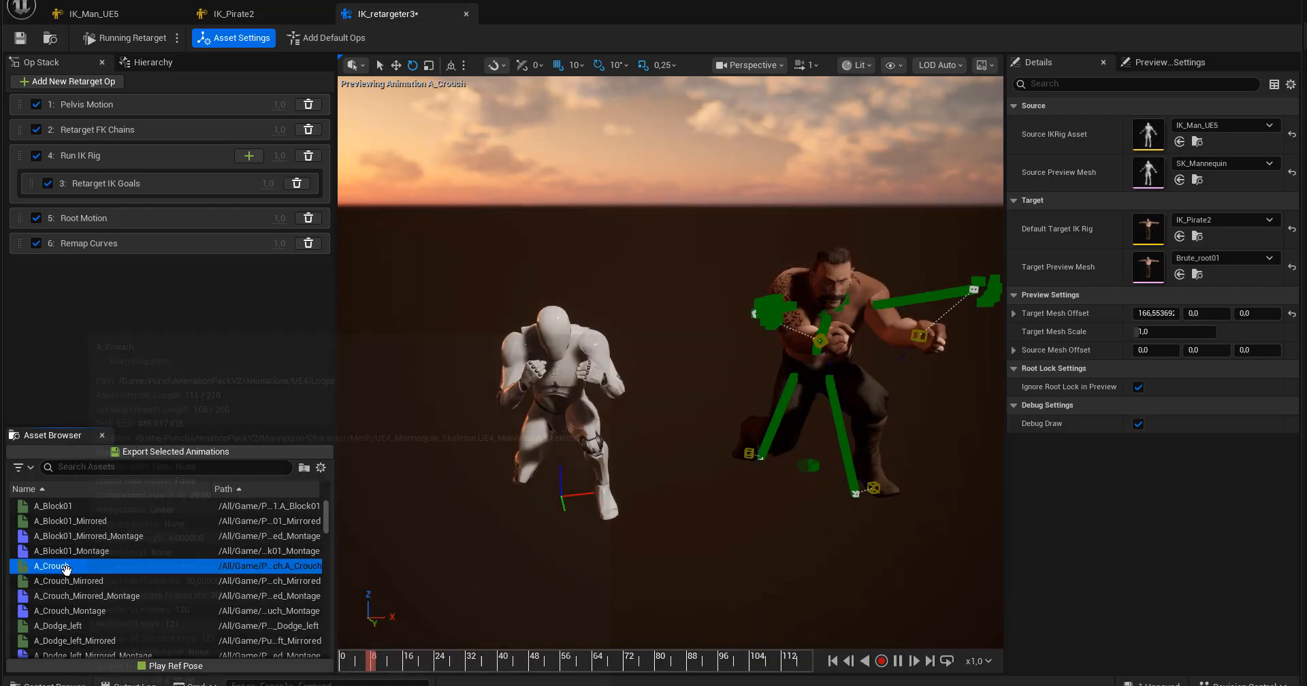
left_click_drag(671, 381, 555, 519, "alt")
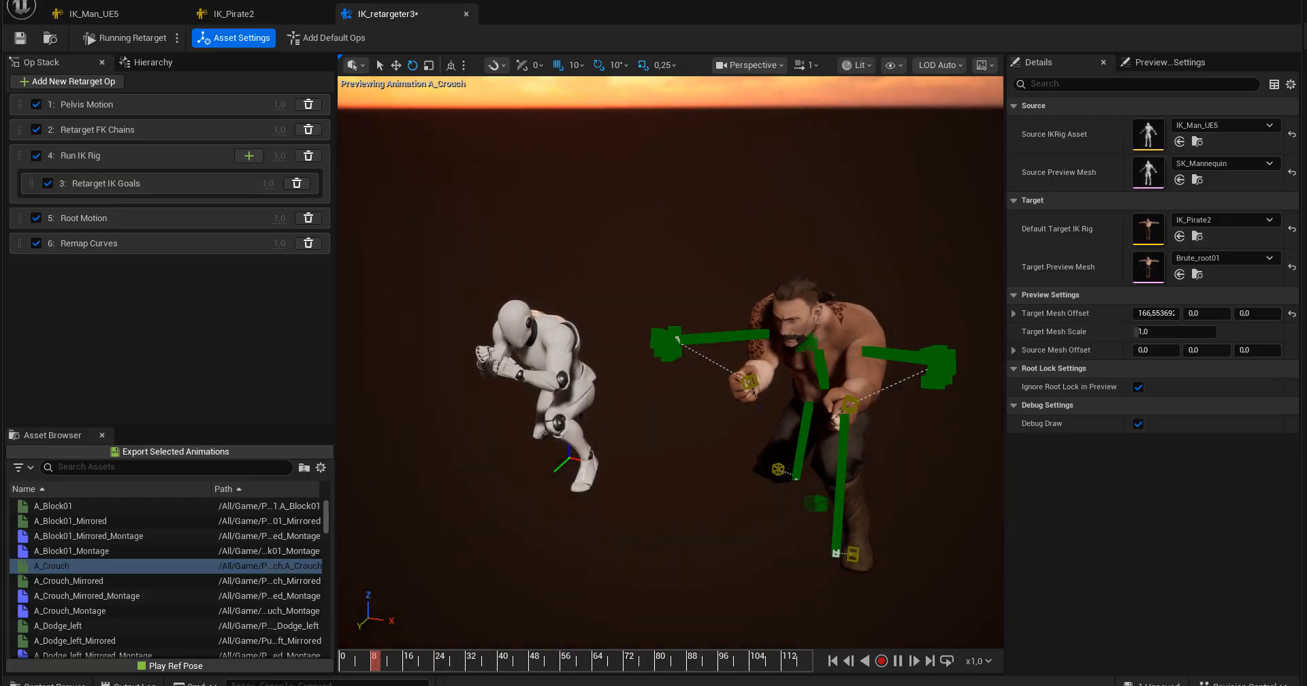
left_click_drag(555, 519, 620, 490, "alt")
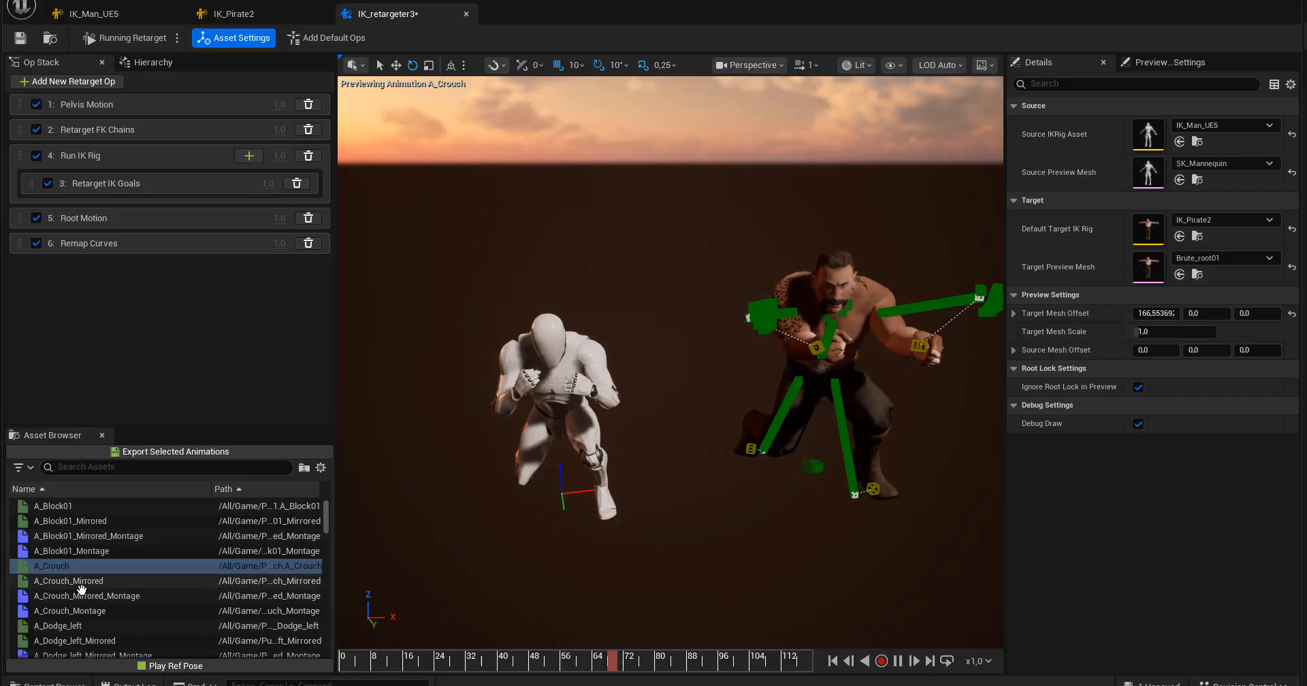
Preview A_Crouch_Mirrored and A_Crouch_Montage, and check A_Crouch again from above and from the front.
left_click(124, 580)
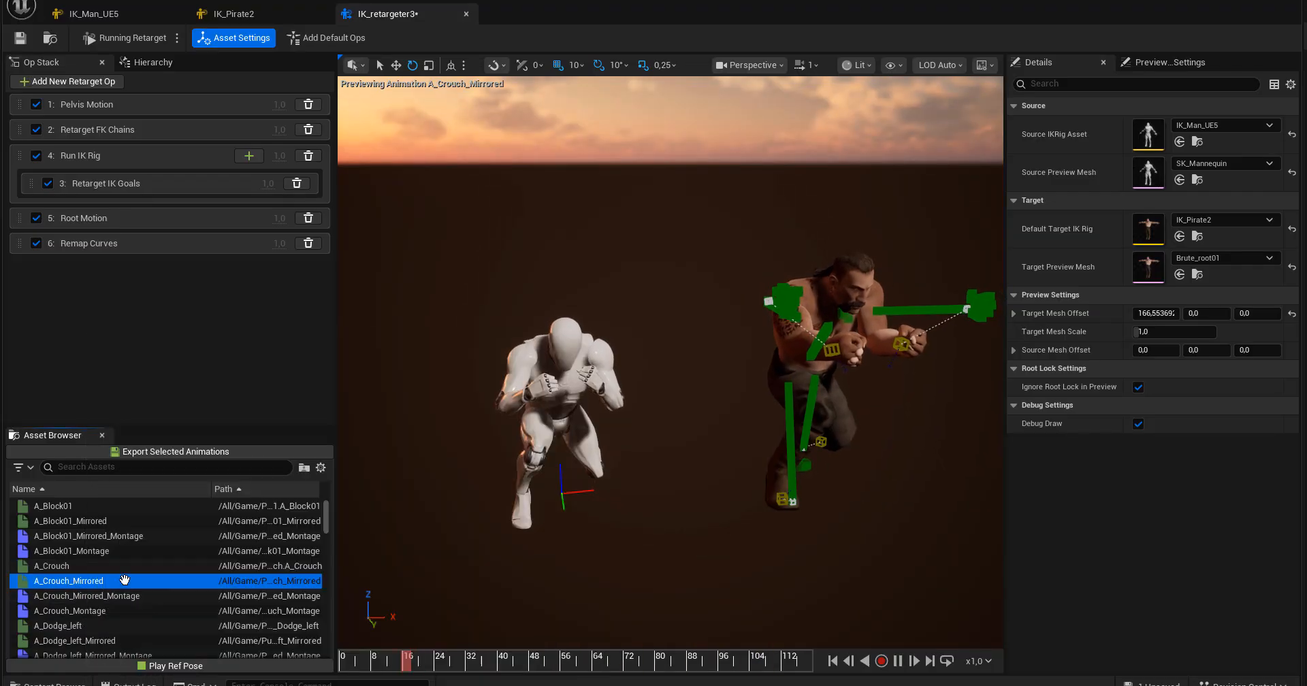
left_click(53, 611)
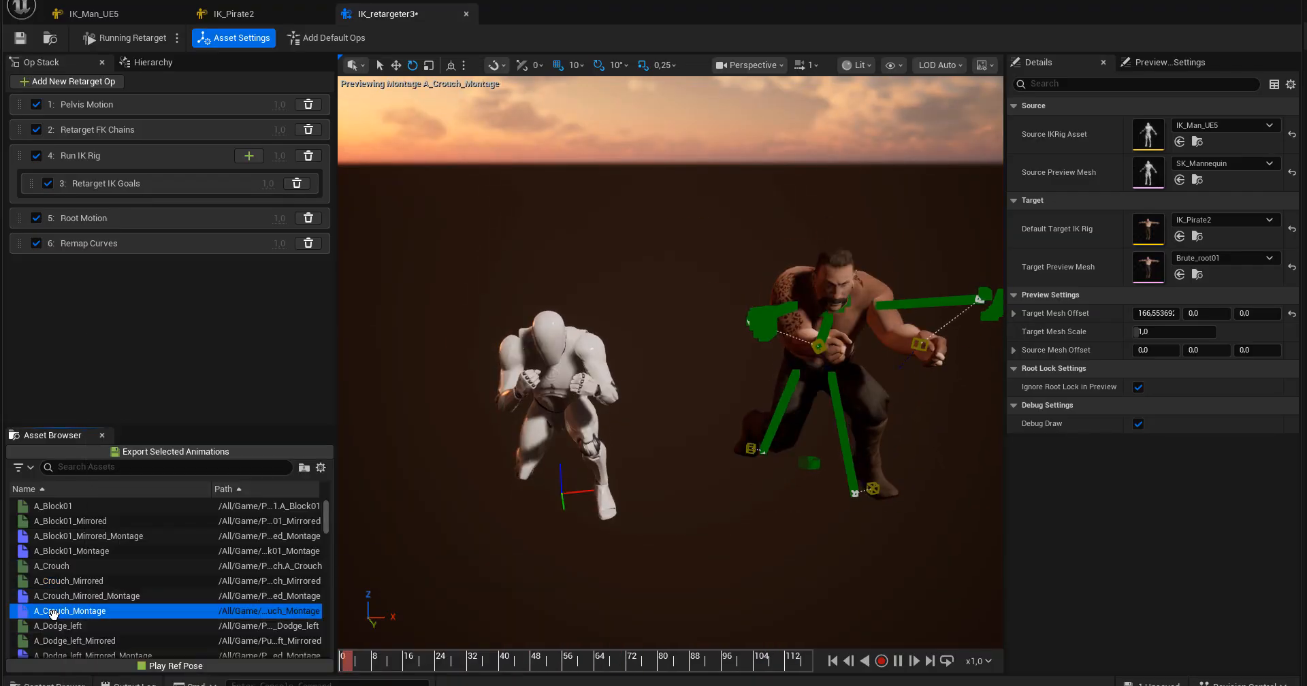
left_click_drag(579, 477, 686, 477, "alt")
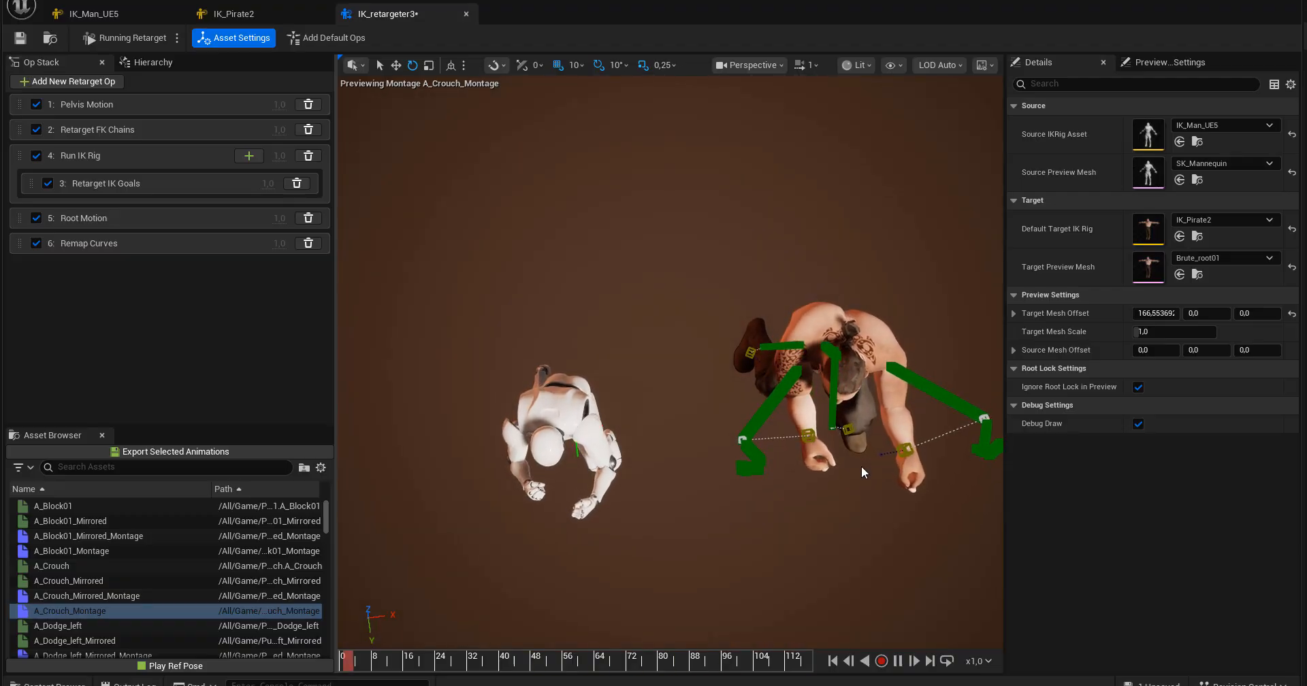
left_click(98, 568)
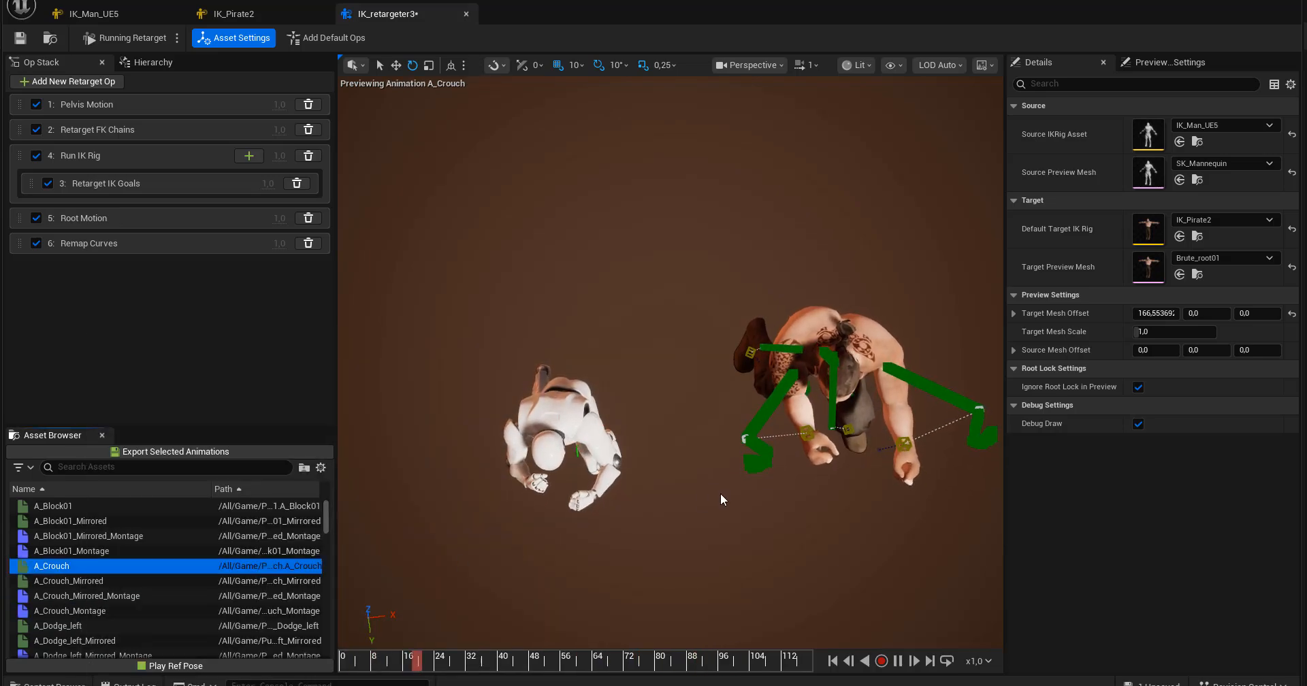
left_click_drag(707, 512, 707, 307, "alt")
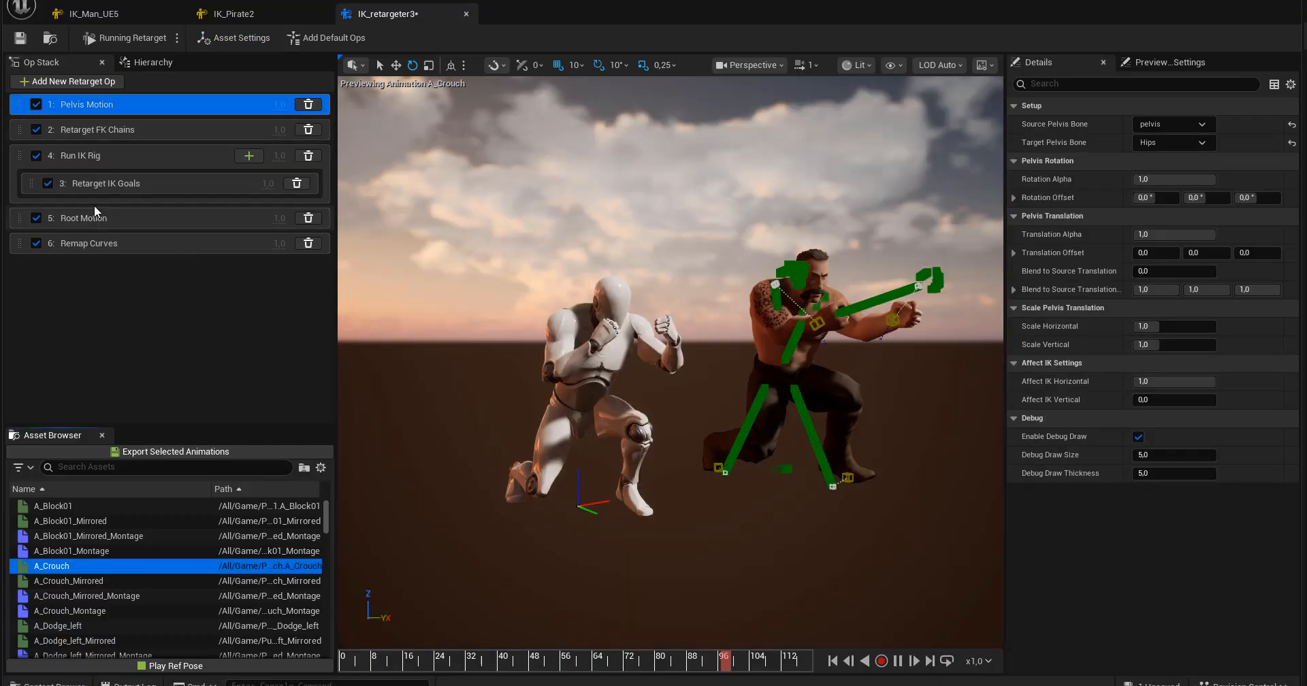
Check which retarget ops can be added and inspect the settings of the Remap Curves op.
left_click(61, 83)
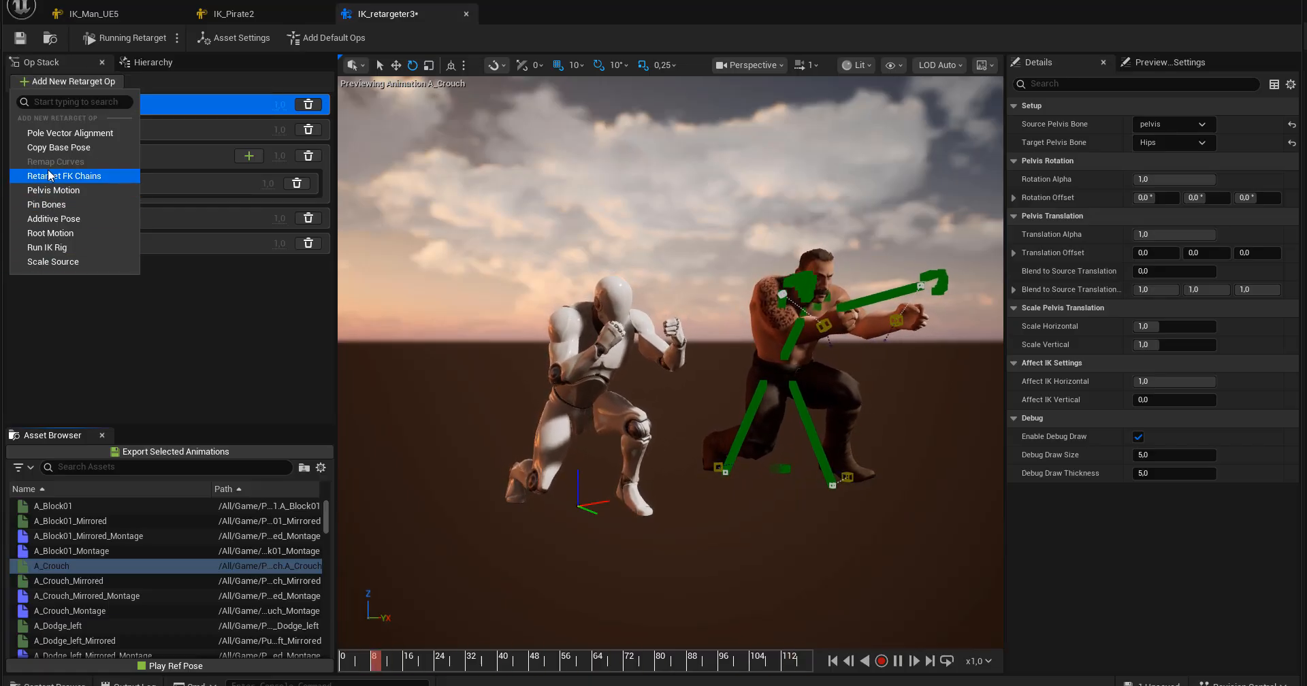
left_click(116, 320)
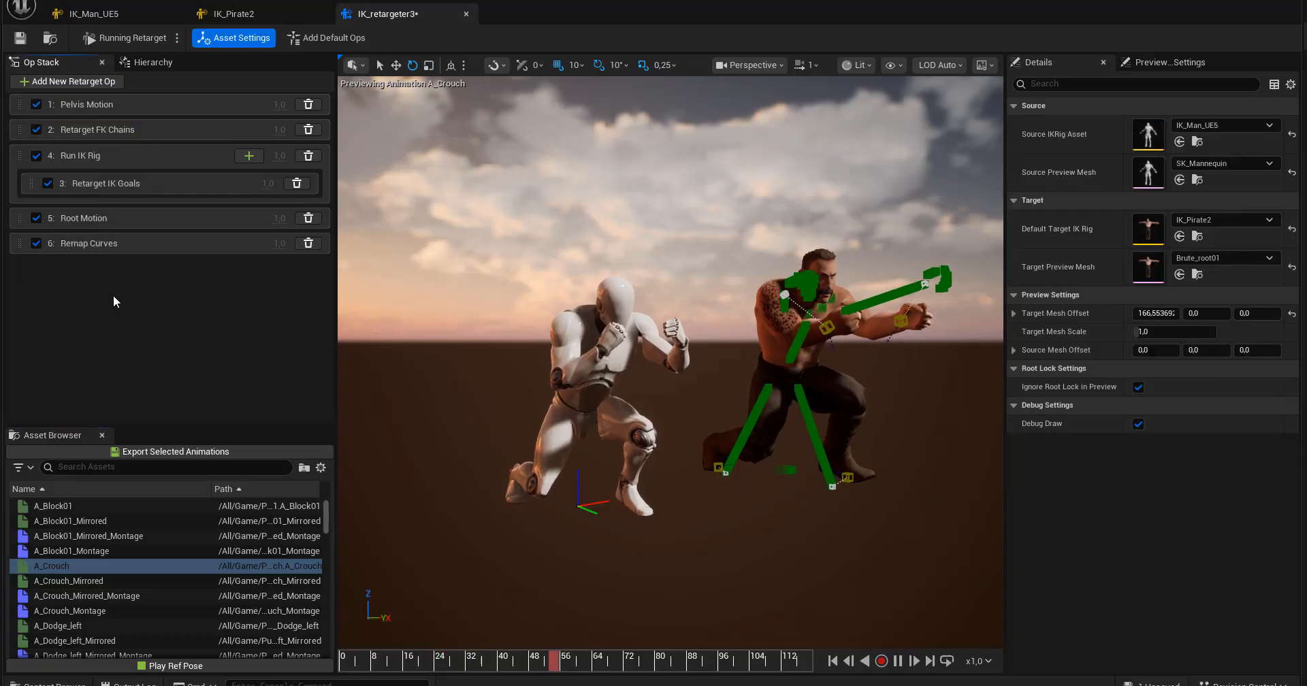
left_click(106, 243)
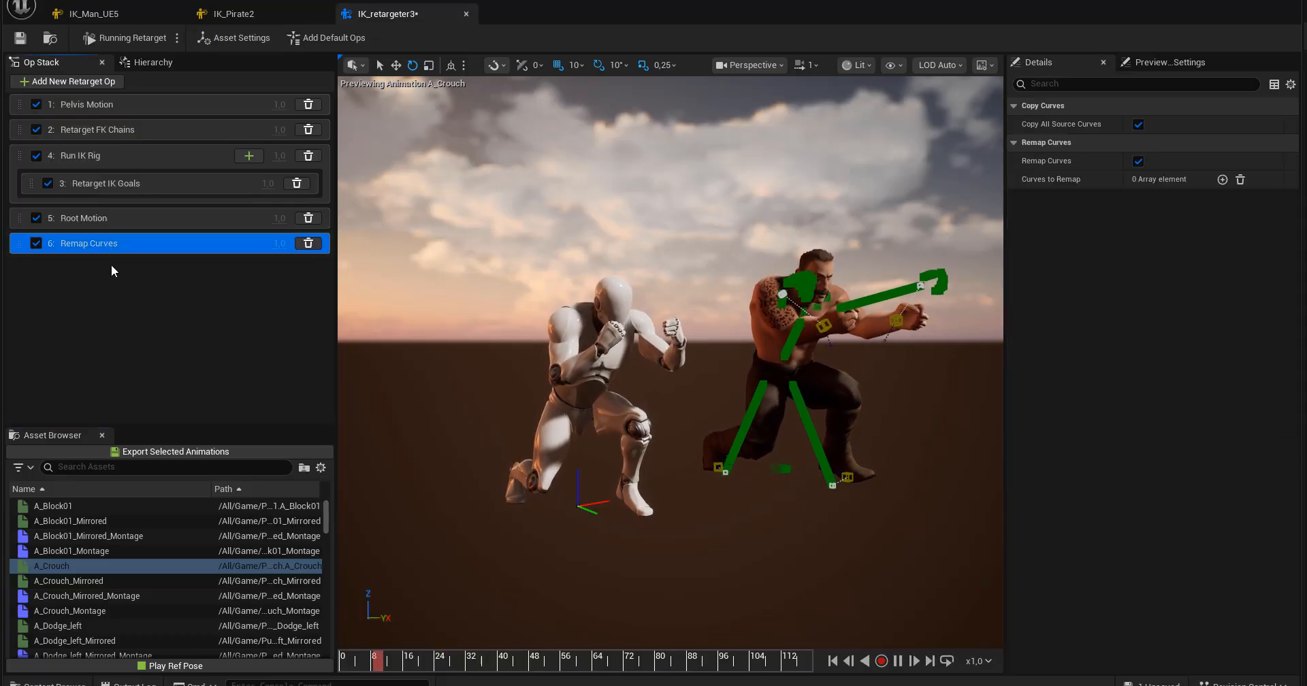
Set the first Rotation Offset value of the Pelvis Motion op to 20° and preview A_Dodge_left on both characters.
left_click(102, 104)
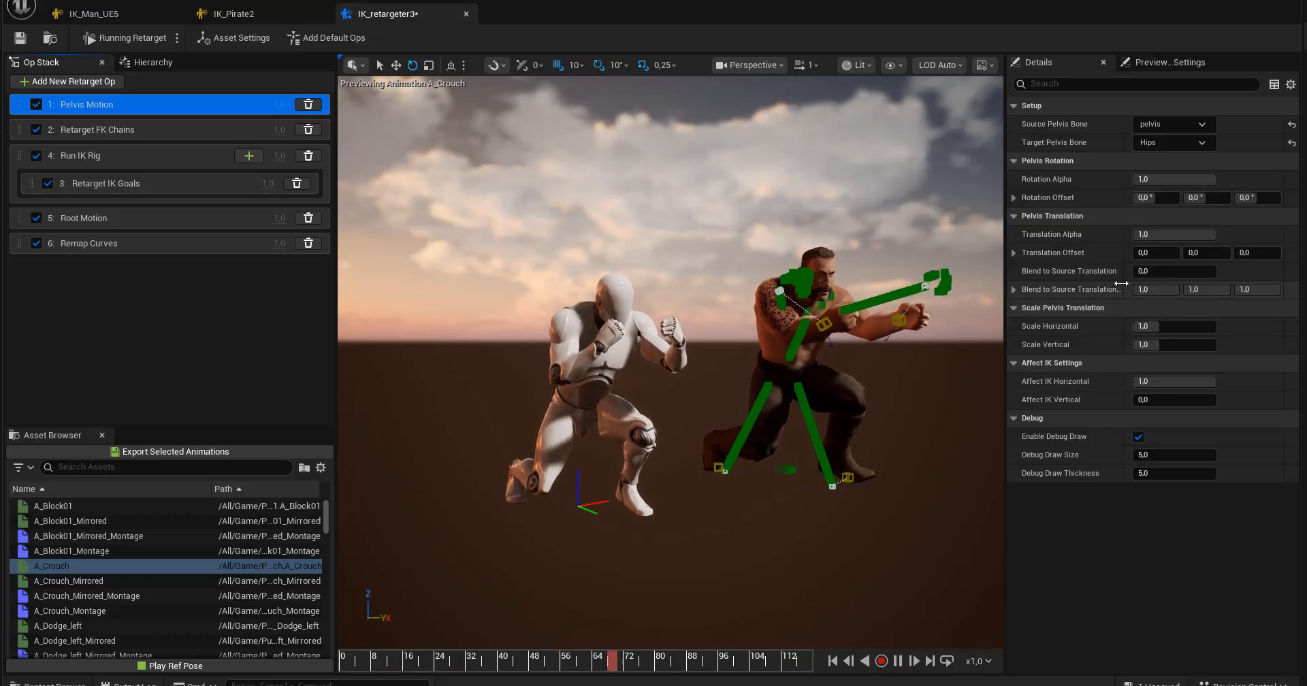
left_click(1149, 199)
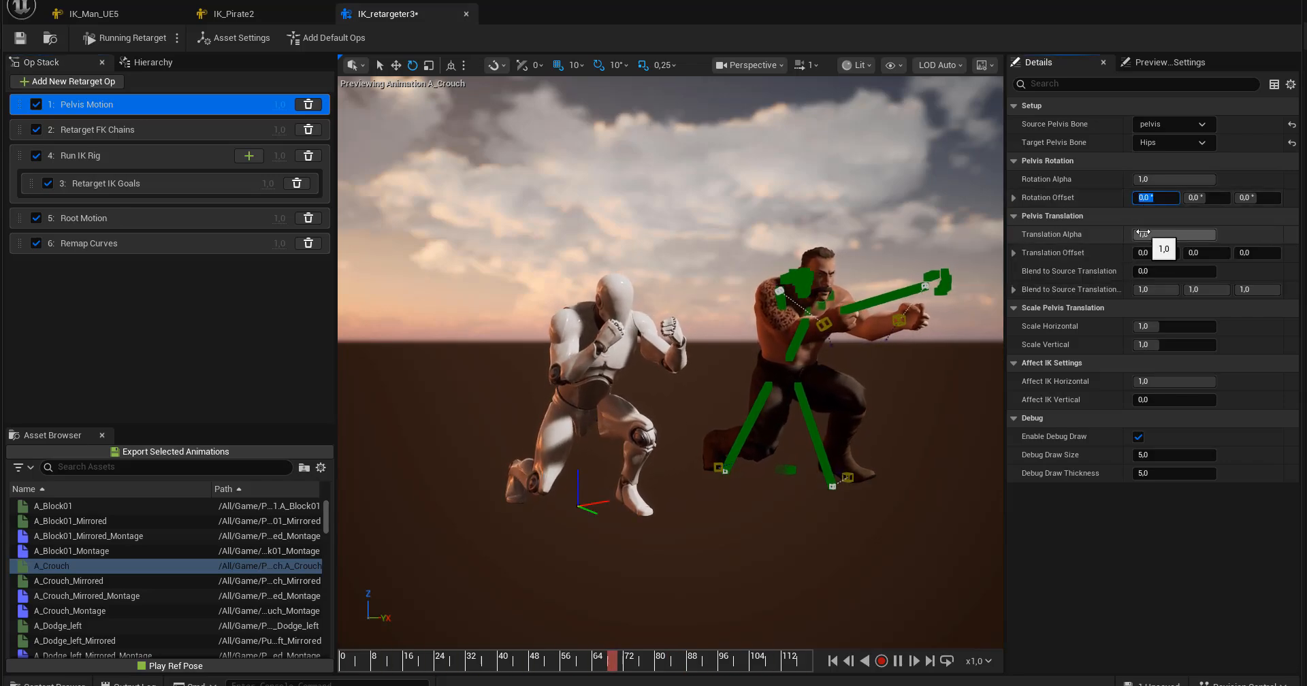
key("Return")
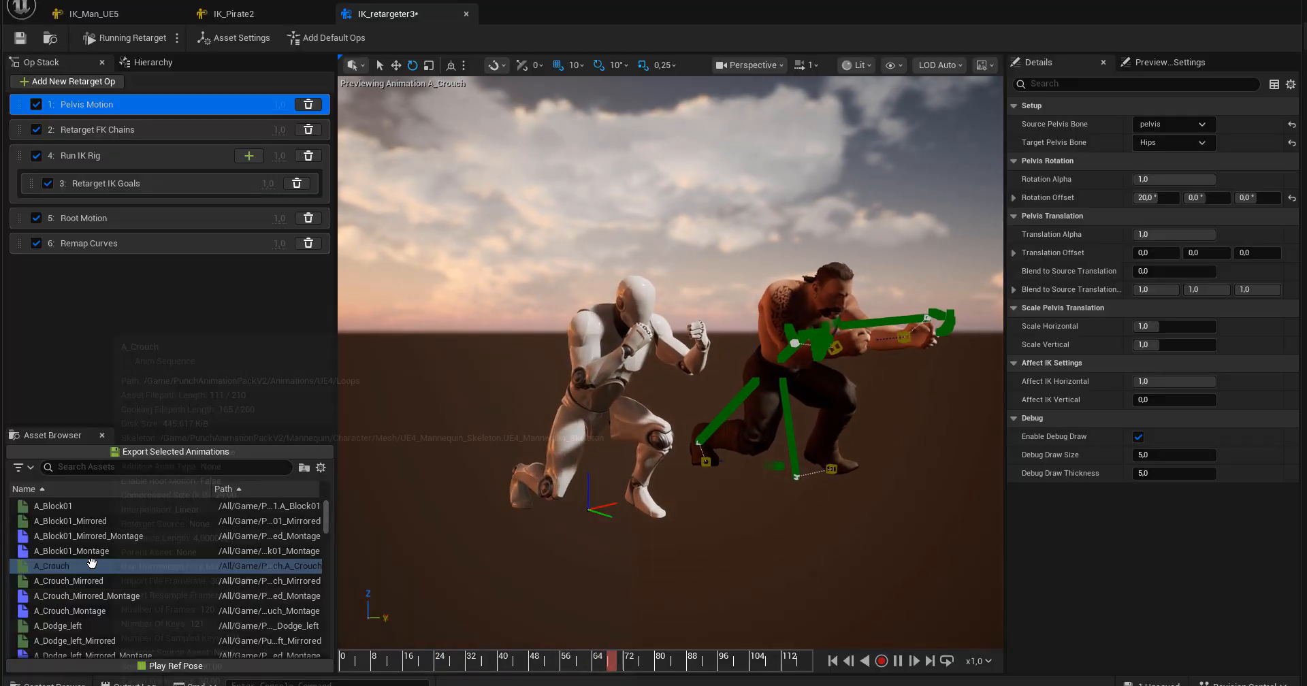
left_click(58, 625)
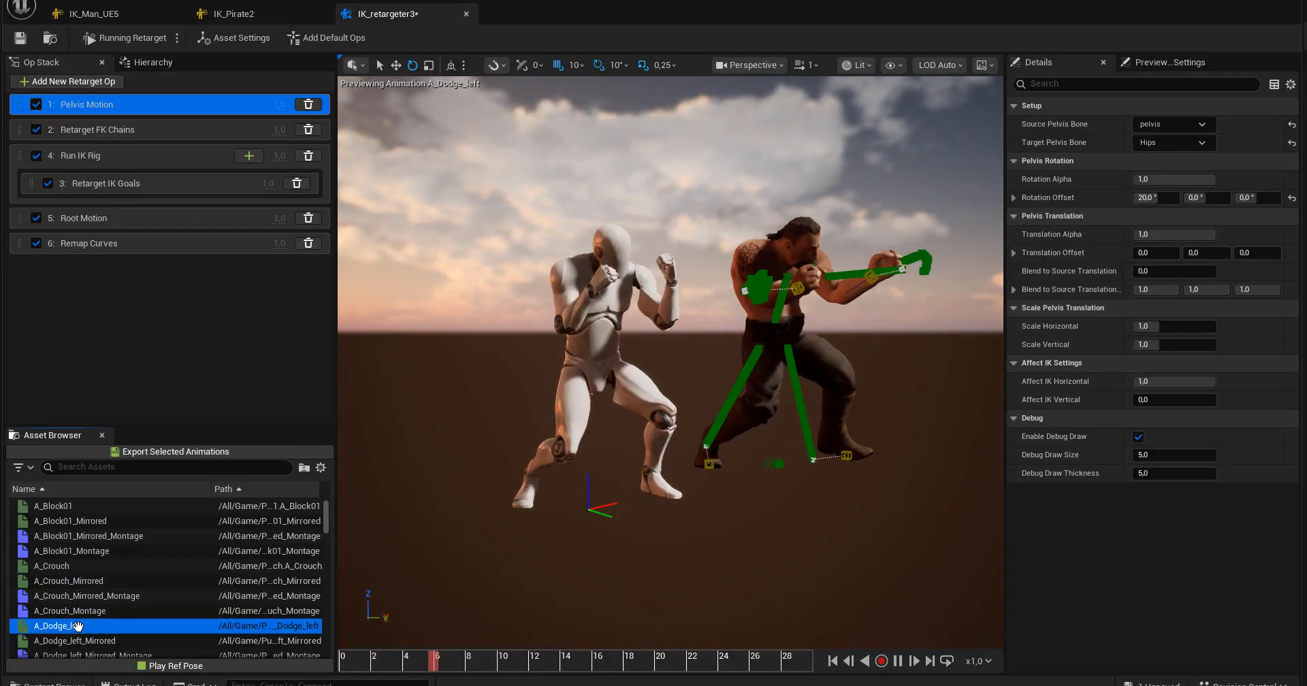
left_click_drag(730, 492, 348, 510)
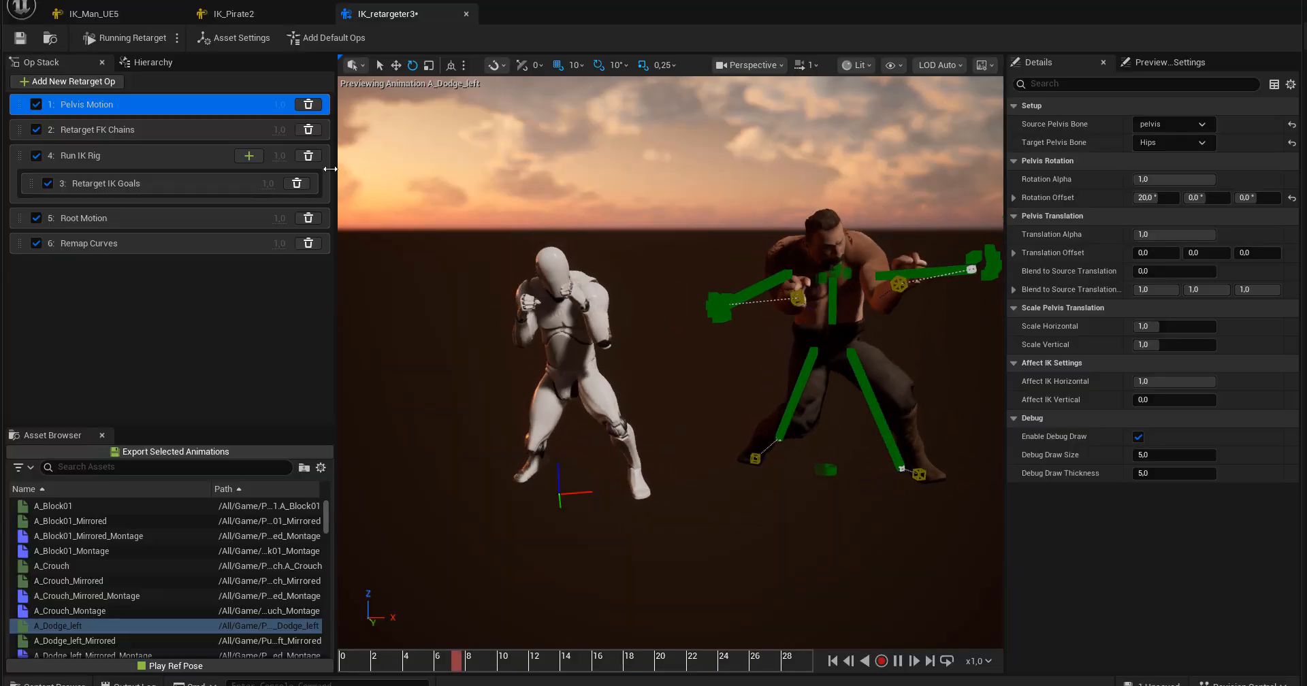
Review the settings of the Retarget FK Chains, Root Motion and Pelvis Motion ops, including the FK chain mapping.
left_click(91, 129)
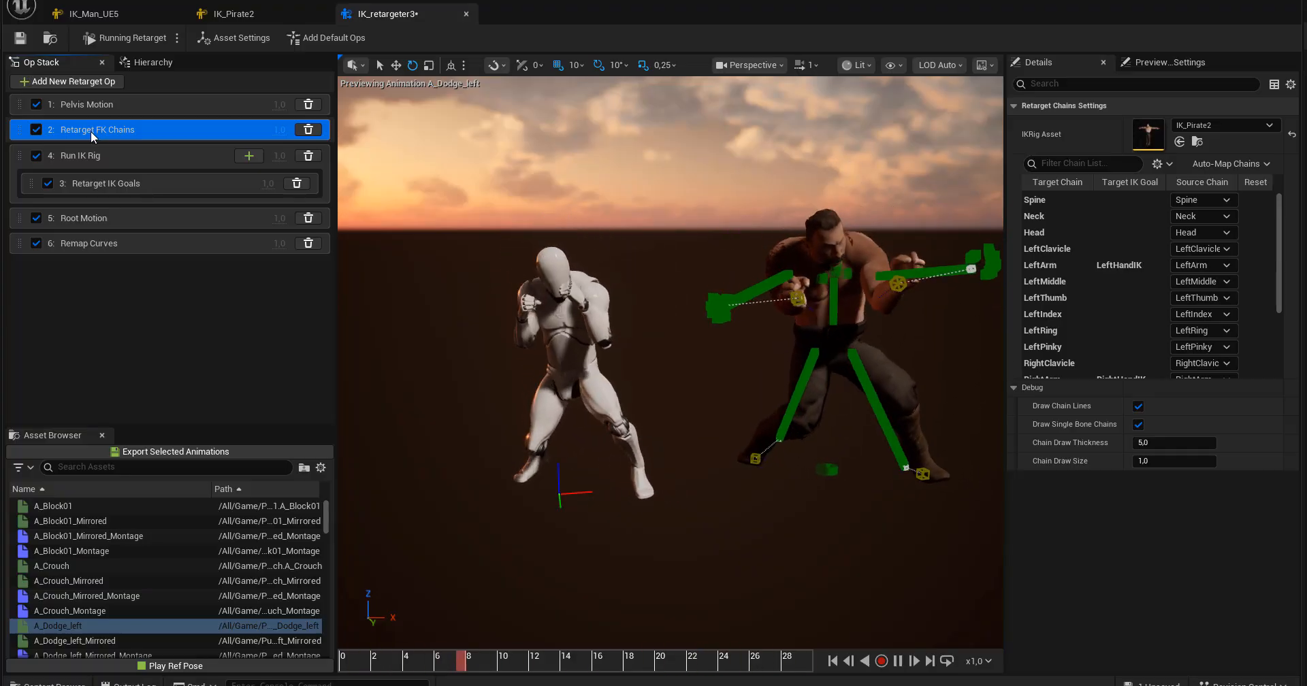
left_click(88, 217)
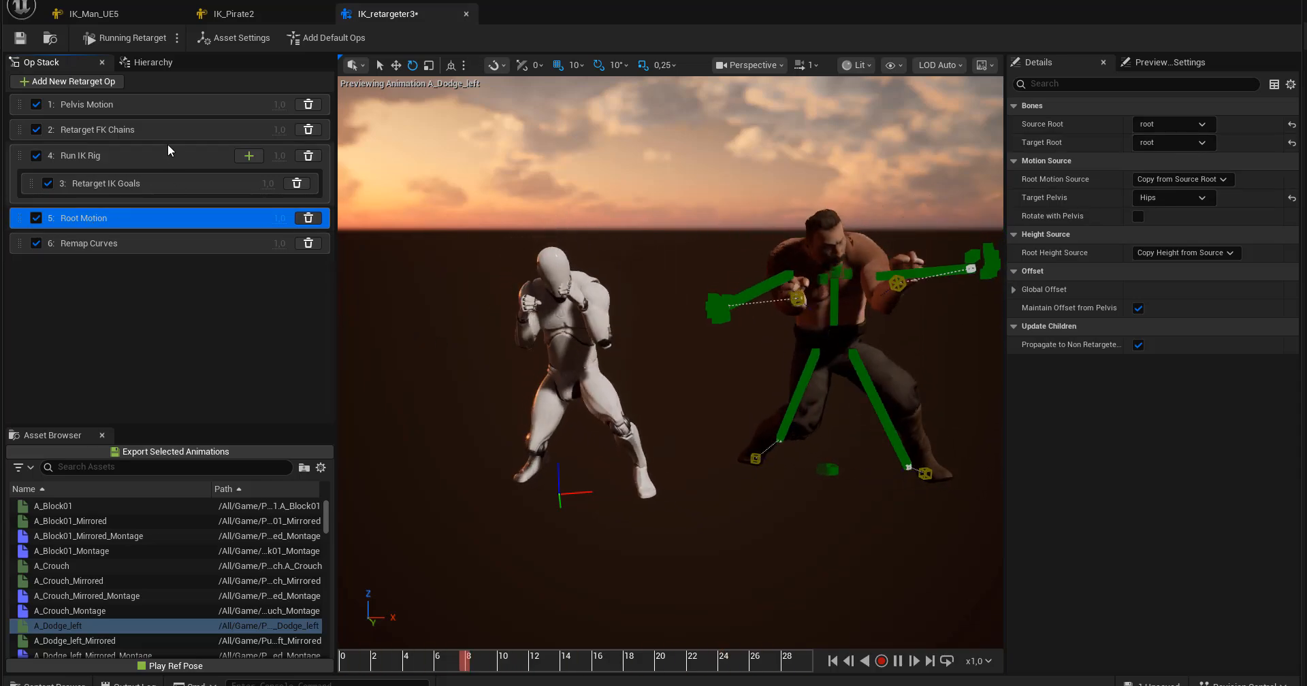
left_click(156, 100)
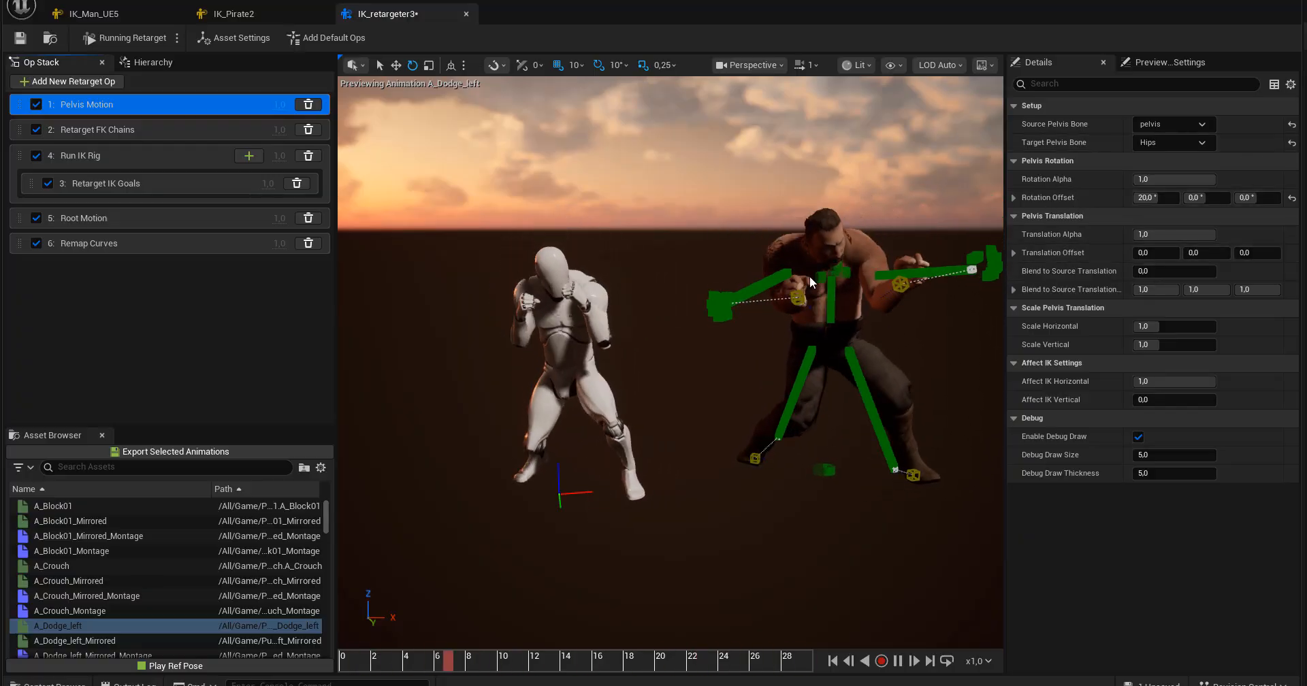
left_click(115, 130)
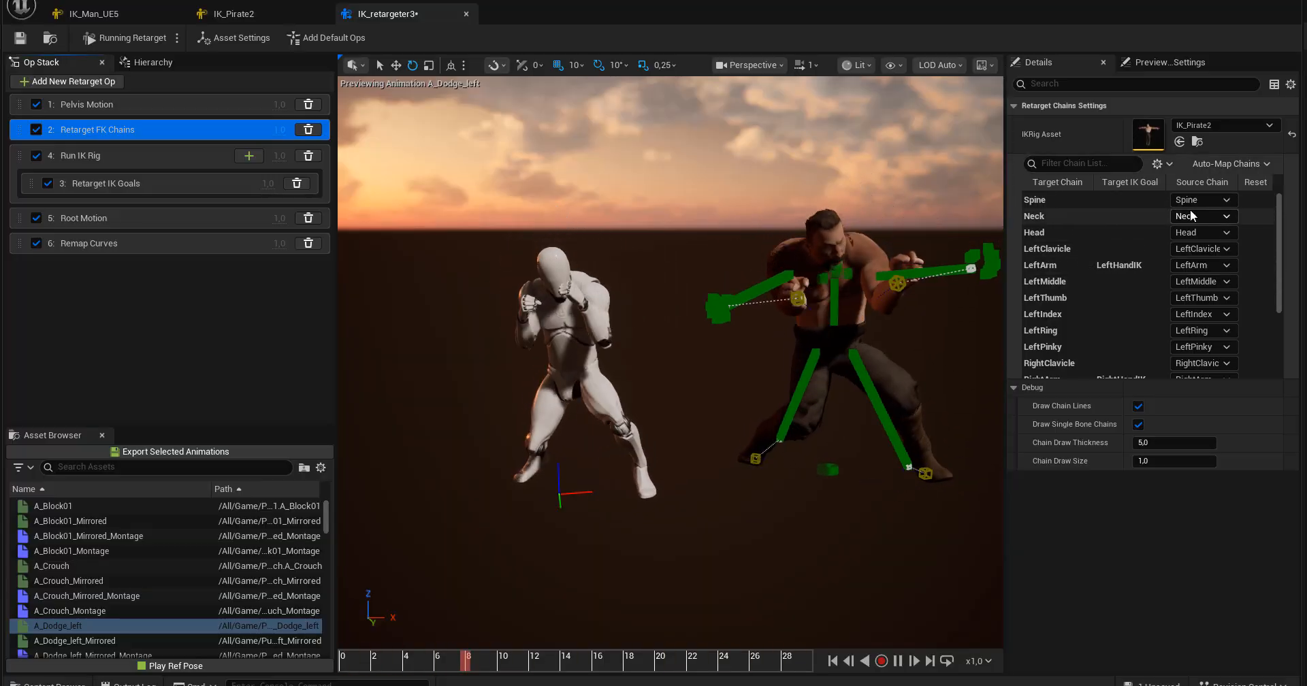
left_click(1094, 199)
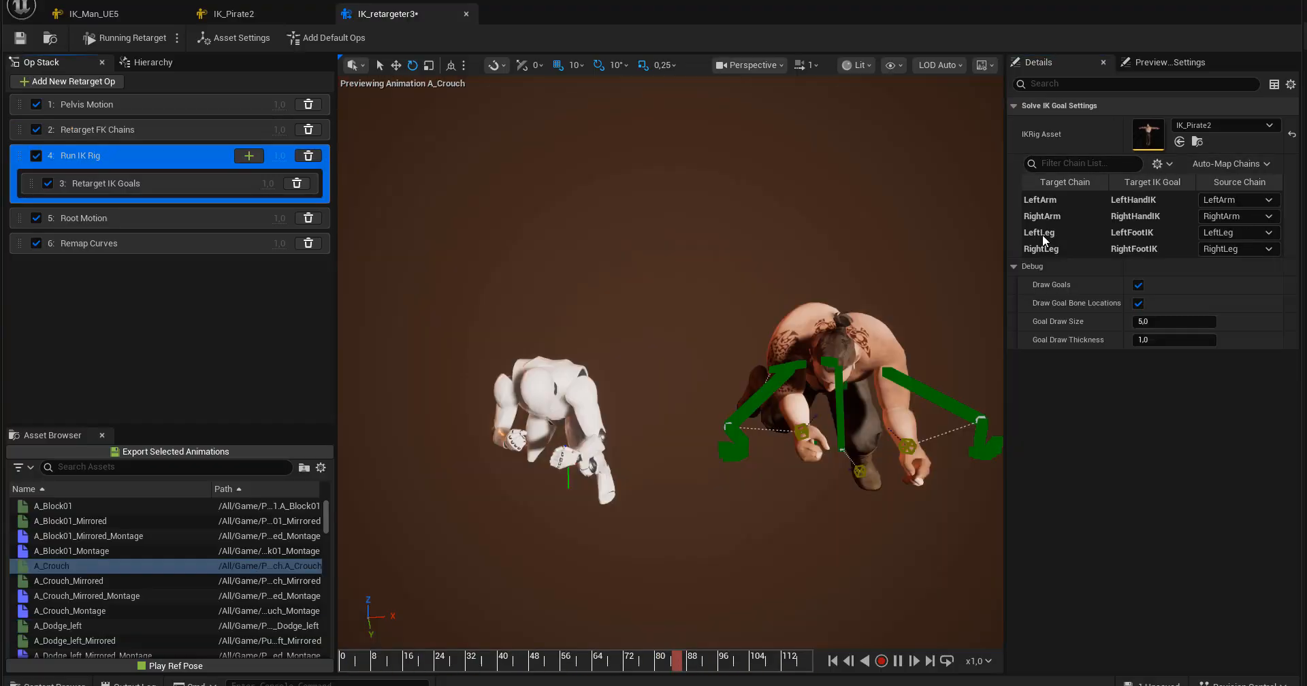
Try shifting the LeftArm goal in Retarget IK Goals with an X Static Offset of about -16.82 and a Static Rotation Offset of about 42.4°.
left_click(102, 184)
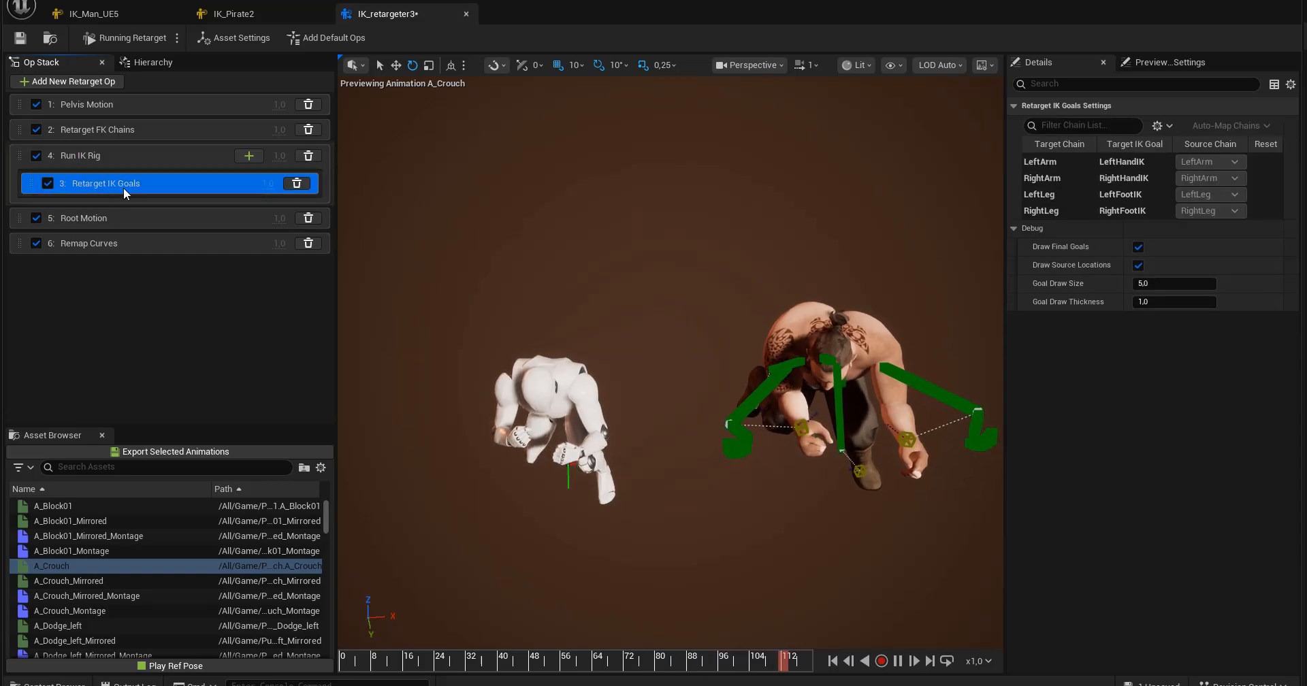
left_click(1055, 164)
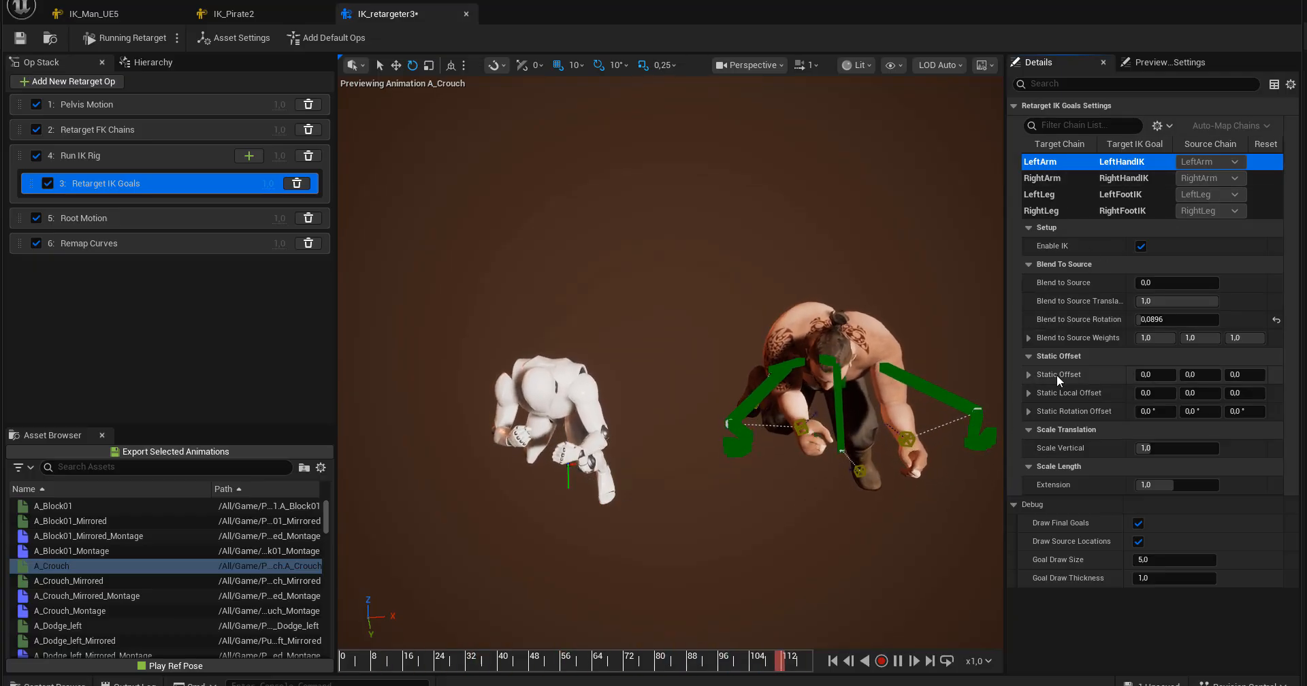
left_click_drag(1144, 374, 1109, 374)
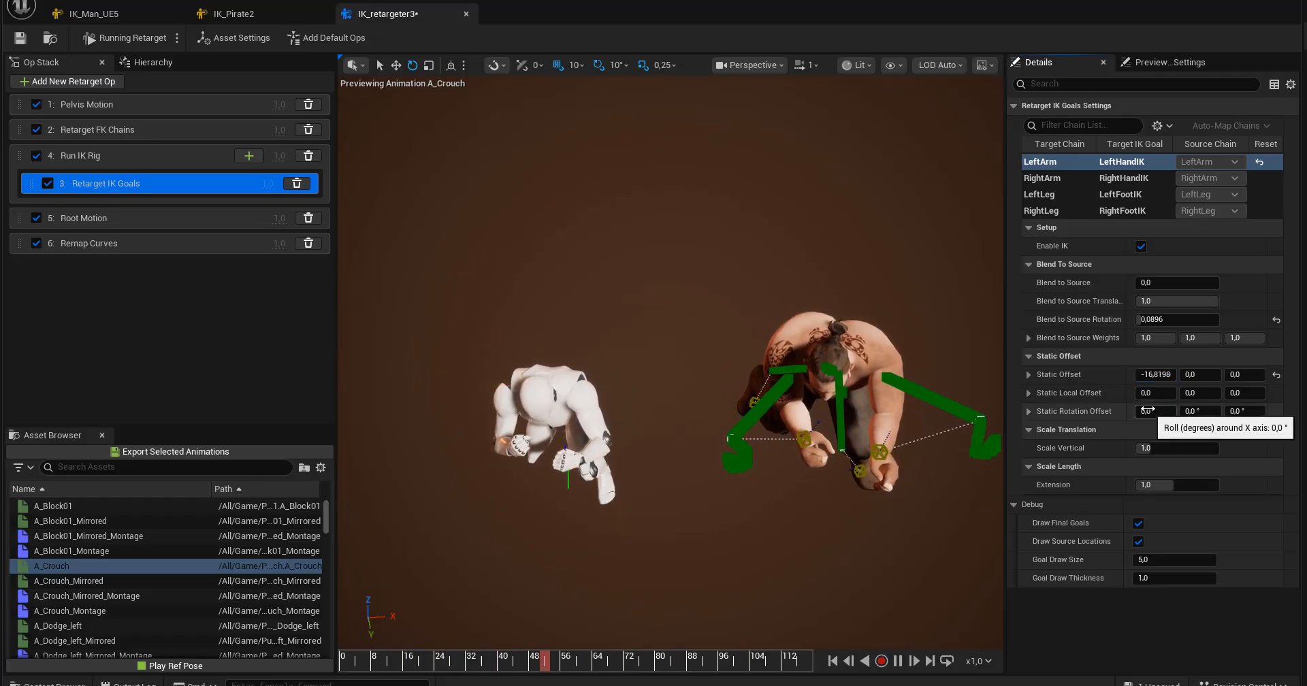
mouse_move(1155, 393)
left_mouse_down()
mouse_move(1169, 394)
mouse_move(1157, 393)
left_mouse_up()
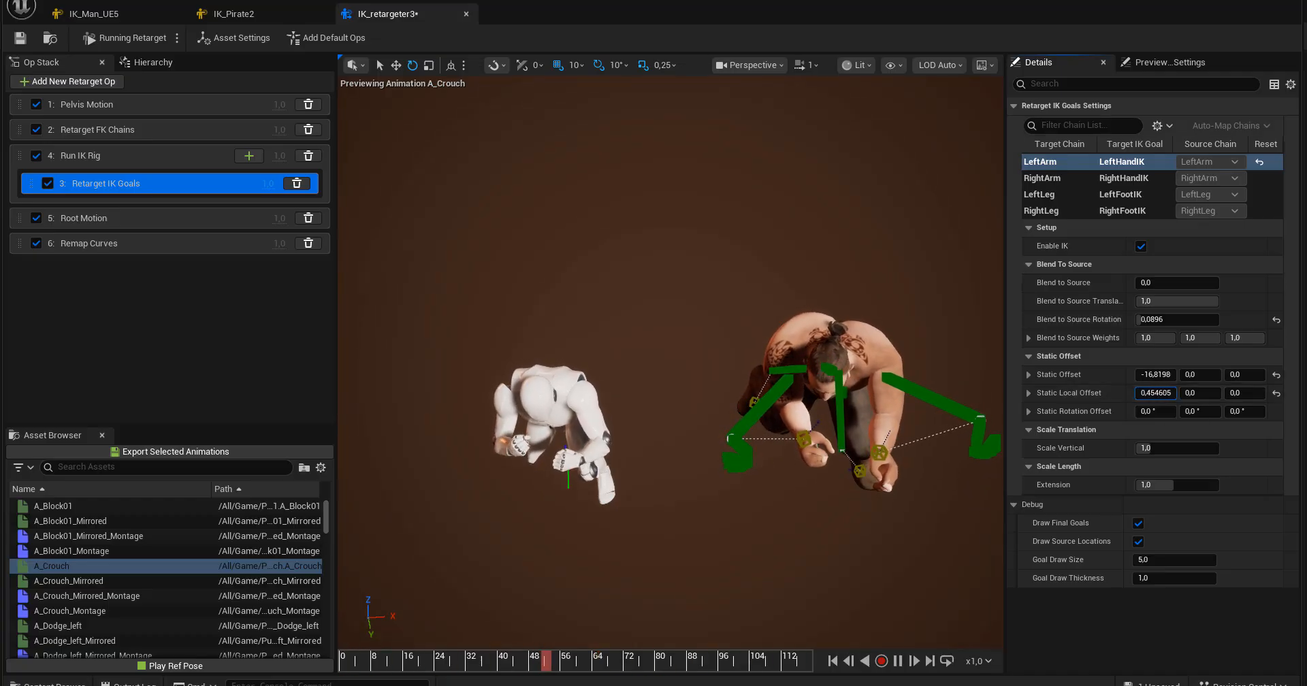
left_click(1162, 393)
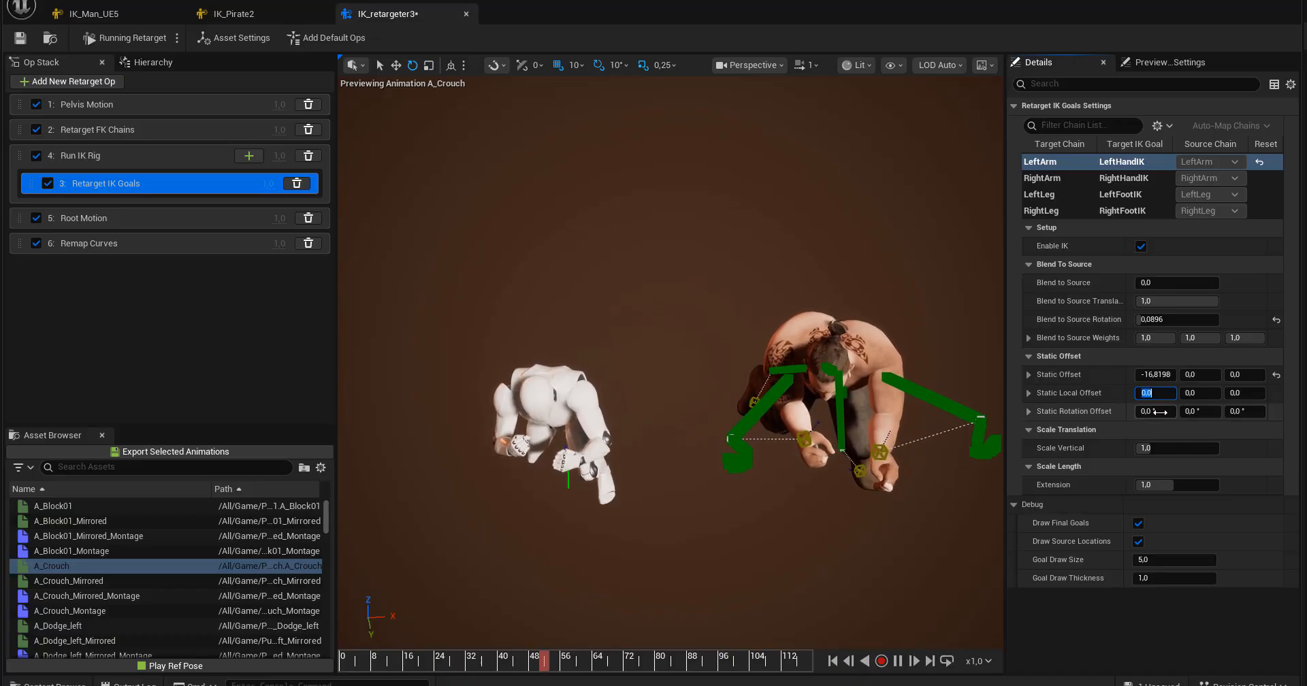
mouse_move(1155, 411)
left_mouse_down()
mouse_move(1142, 411)
mouse_move(1160, 411)
left_mouse_up()
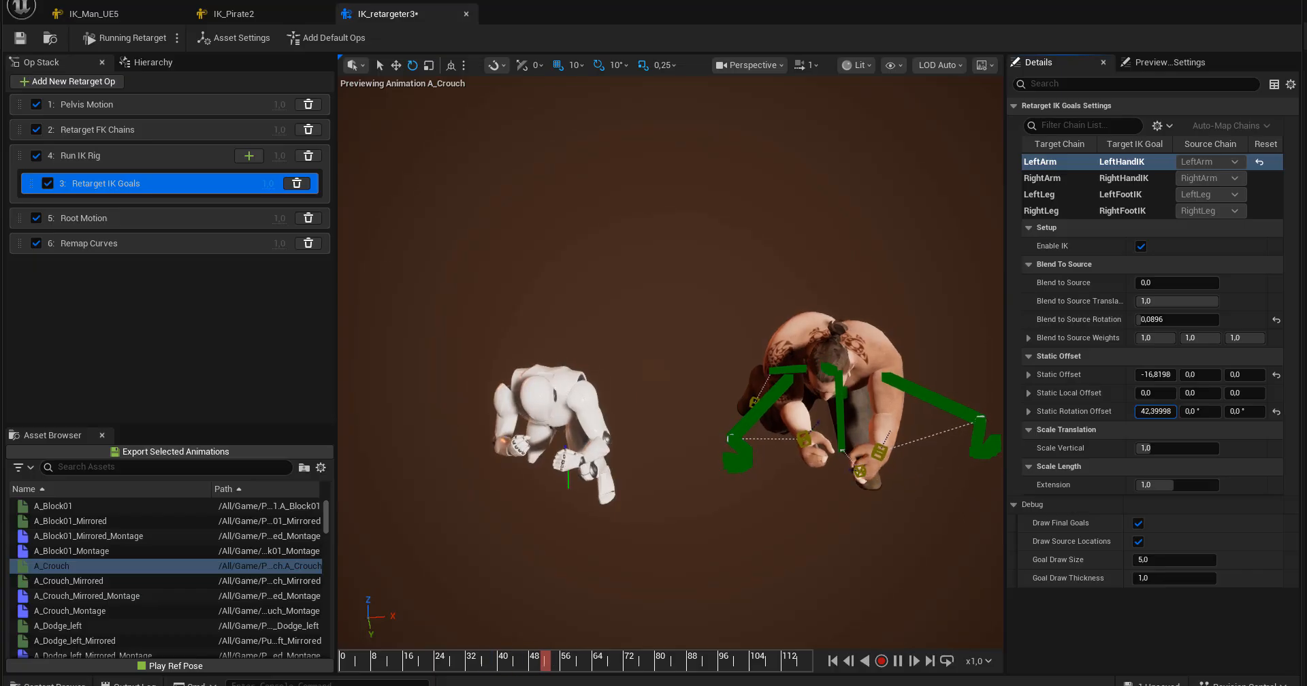
Compare the pirate's hand positions with the mannequin's in A_Crouch from the front, the side and above.
left_click_drag(815, 512, 848, 429, "alt")
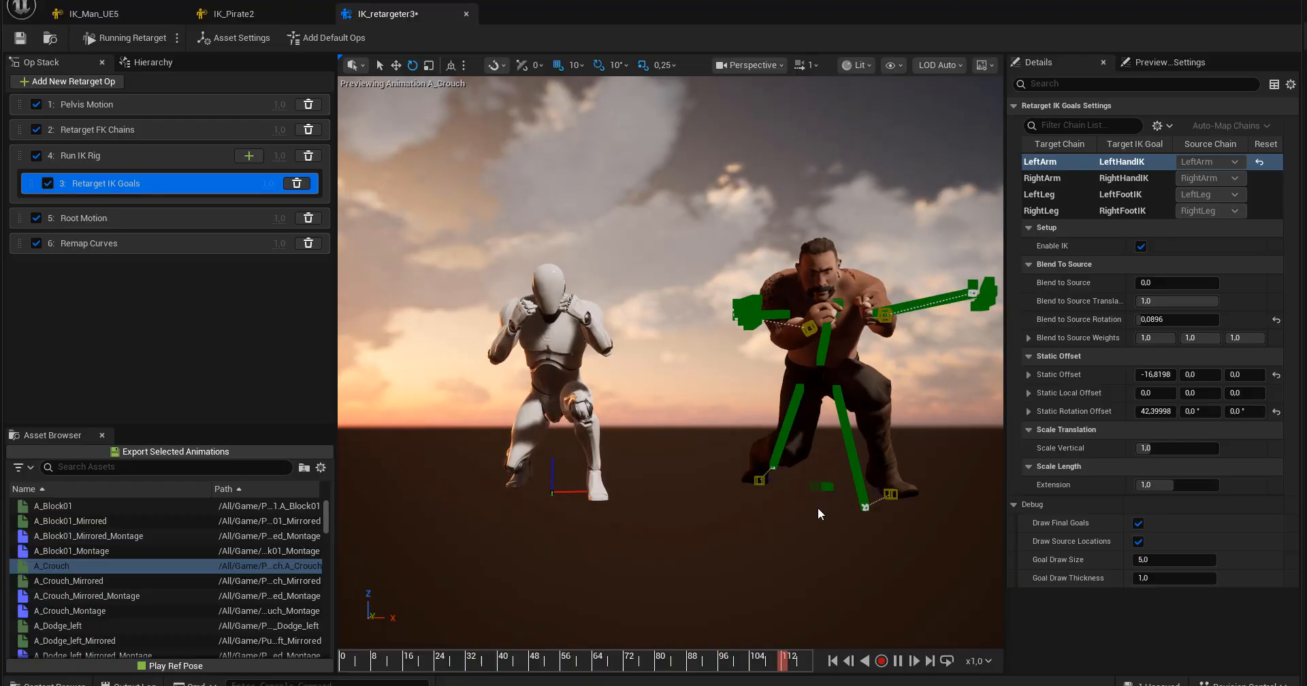
left_click_drag(695, 452, 695, 571, "alt")
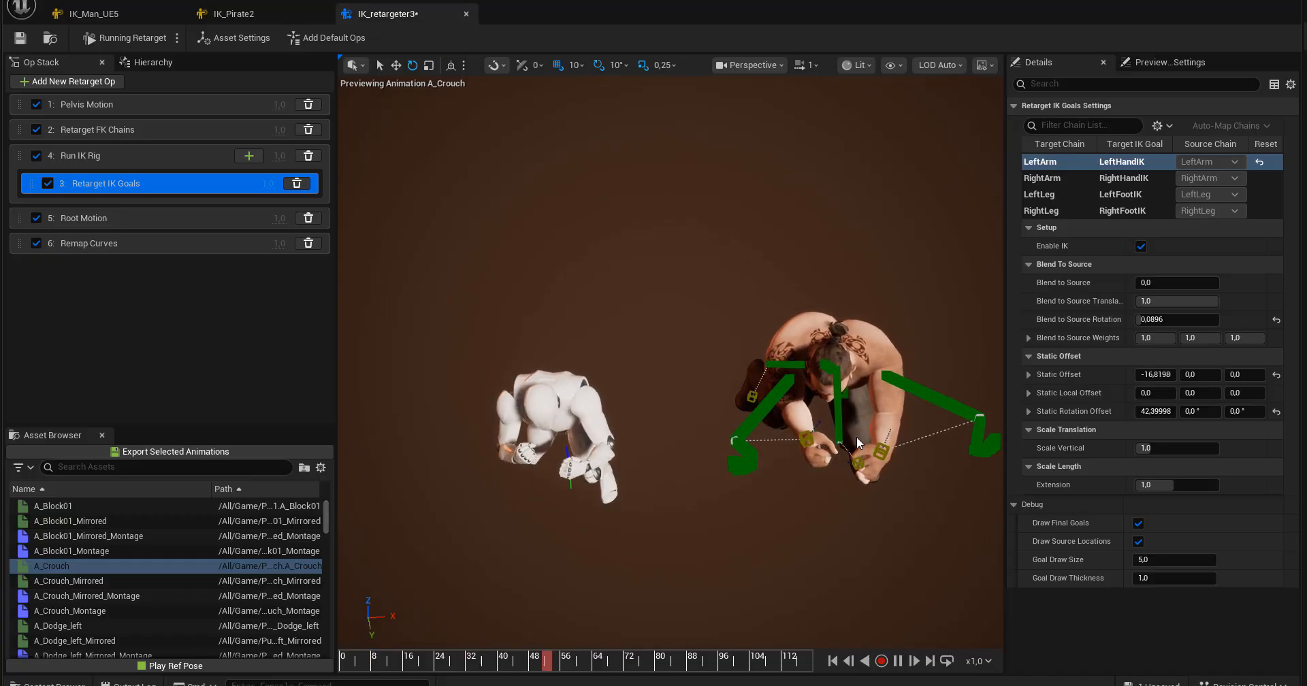
left_click_drag(857, 442, 859, 376, "alt")
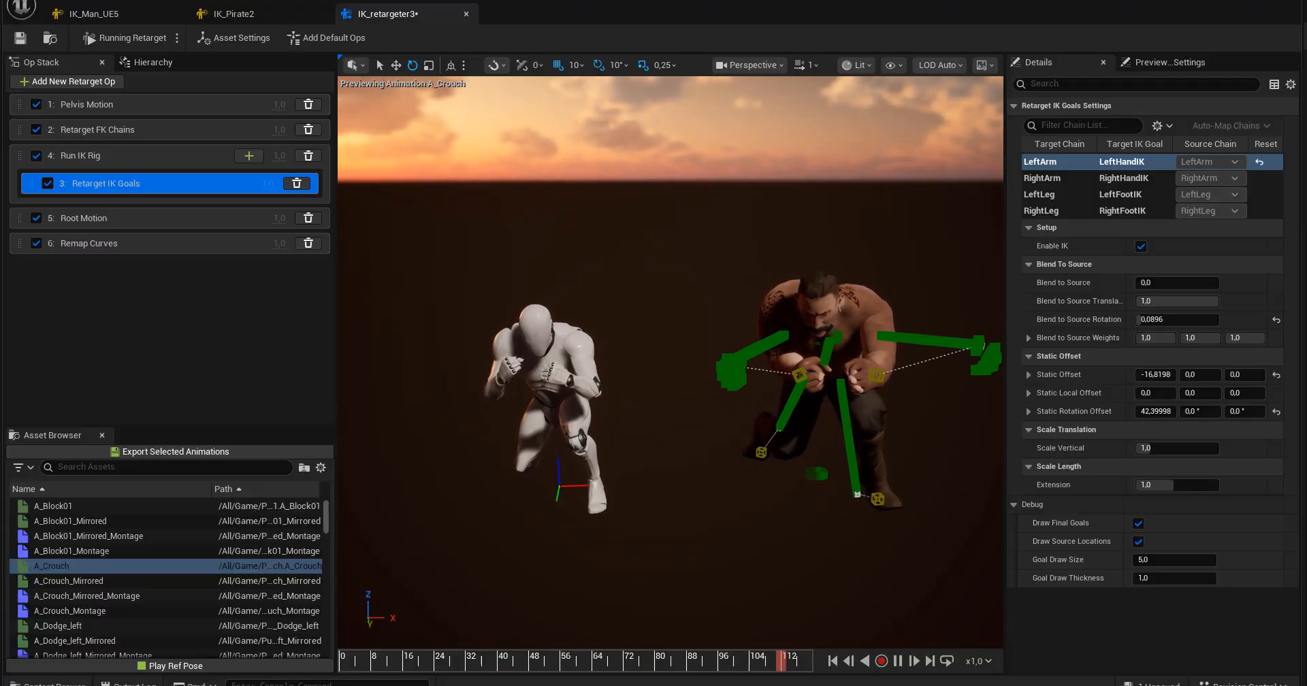
left_click_drag(859, 376, 830, 430, "alt")
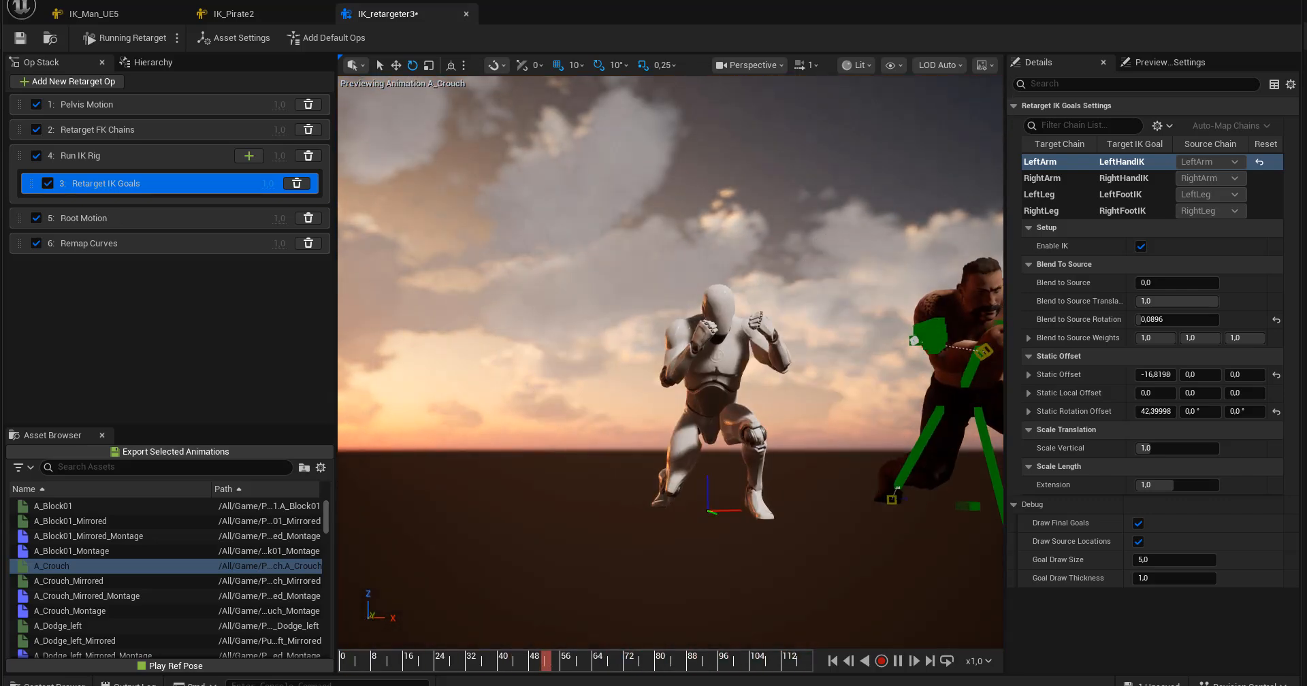
left_click_drag(836, 476, 825, 468, "alt")
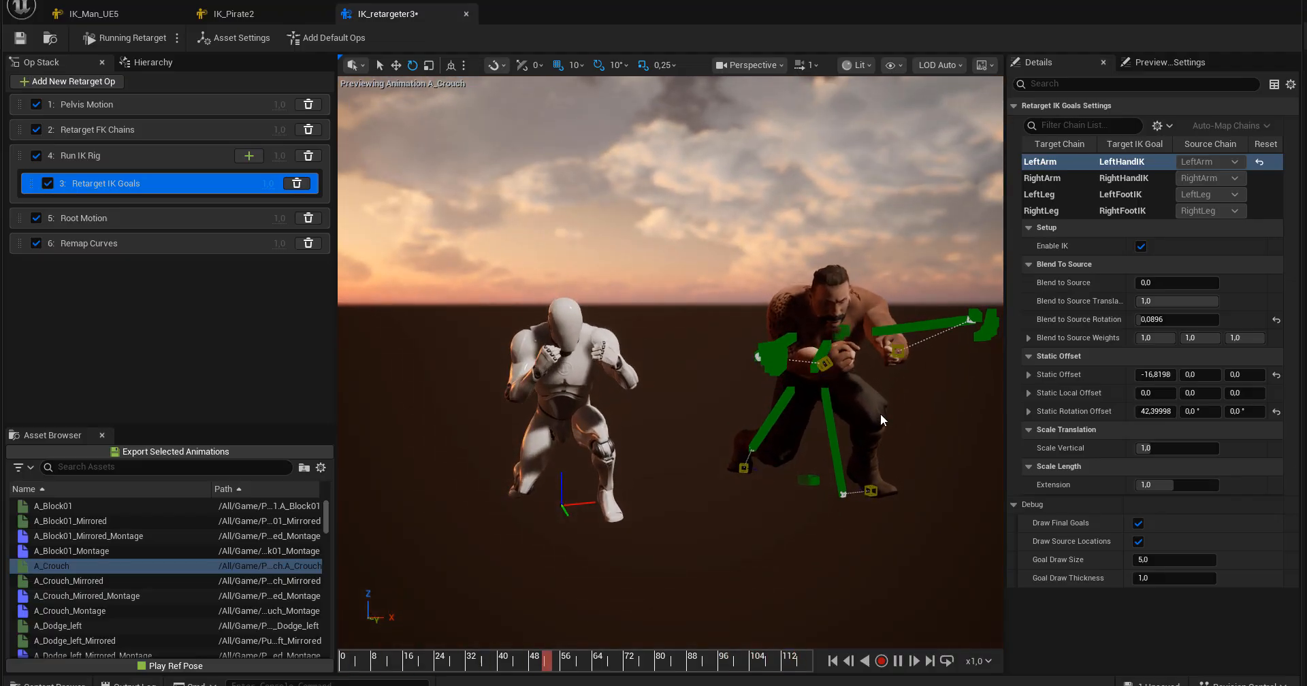
left_click_drag(851, 403, 851, 476, "alt")
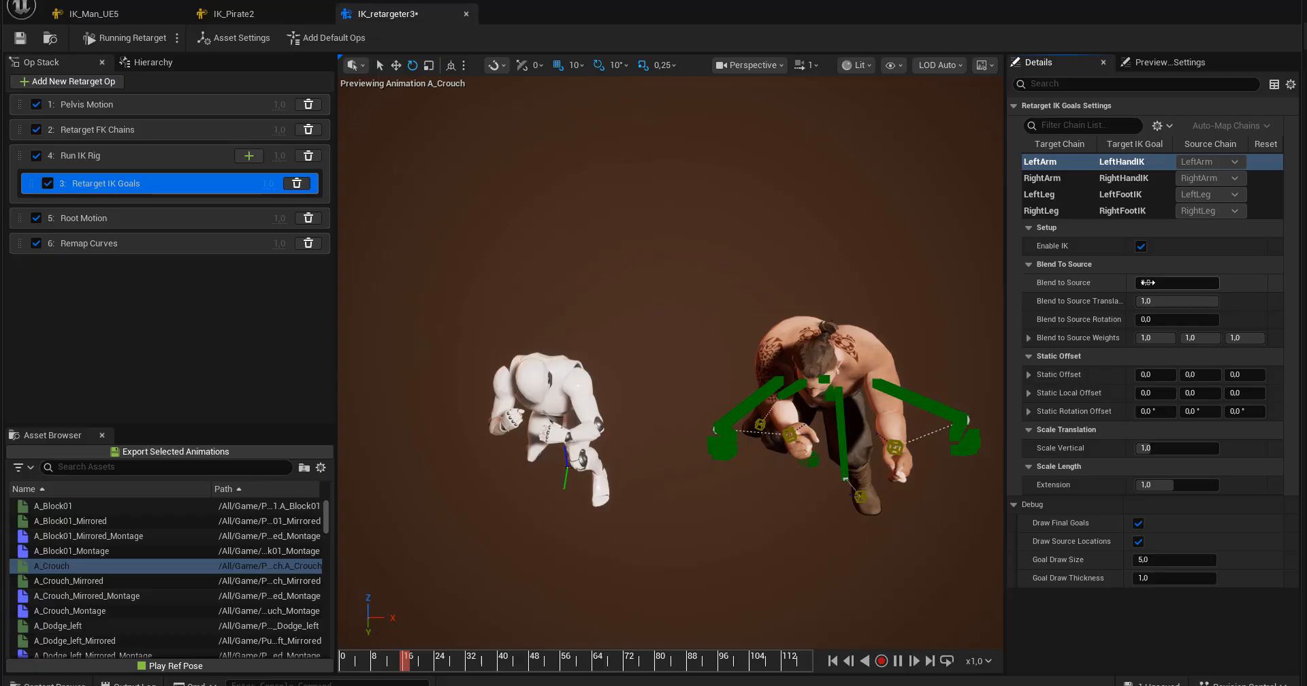
Set the LeftArm goal's Blend to Source to 0.9952, its translation to 0.9976, rotation to 0.2512, and Static Rotation Offset to about 22.58°, 1.94°, 5.29°.
left_click_drag(1147, 283, 1208, 302)
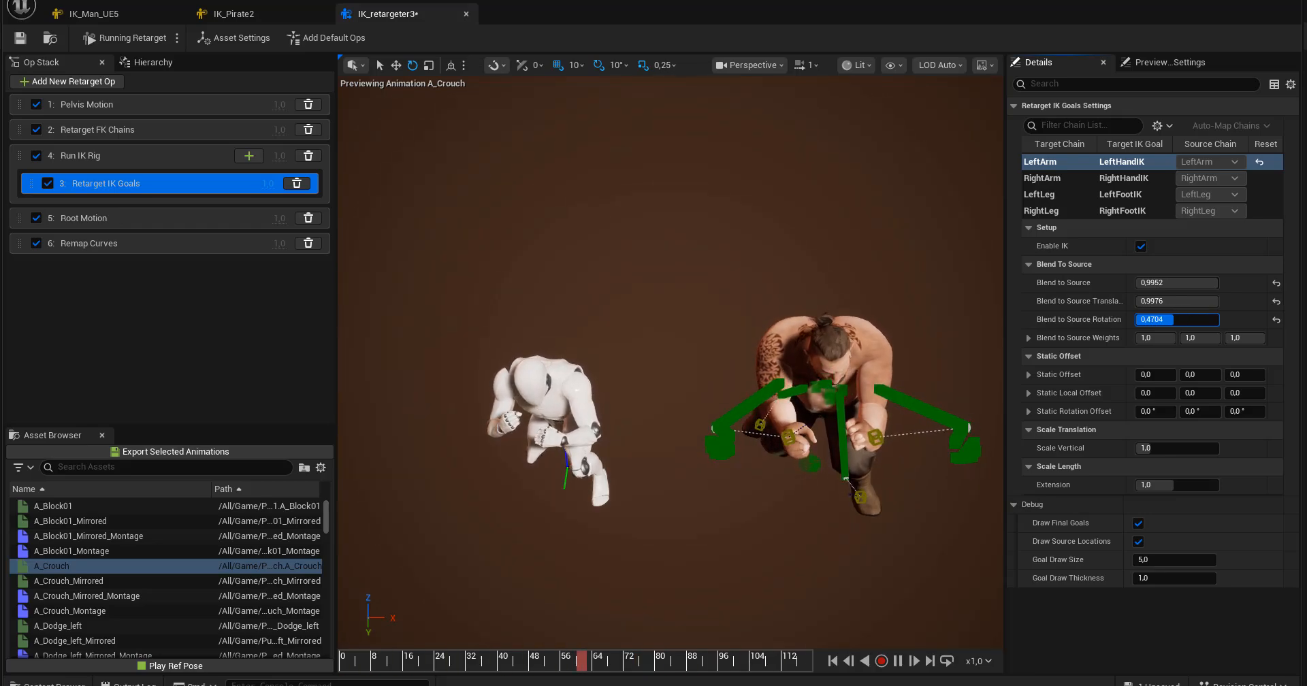
left_click_drag(1160, 326, 1151, 326)
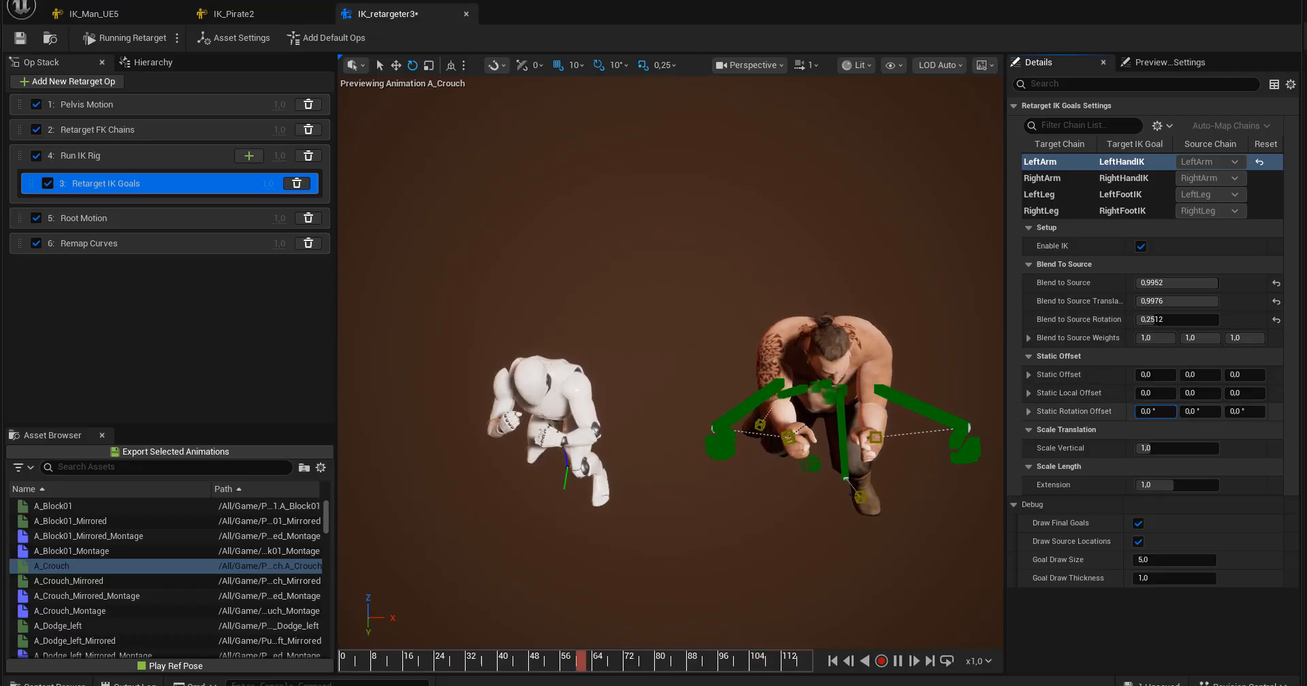
left_click_drag(1155, 411, 1188, 411)
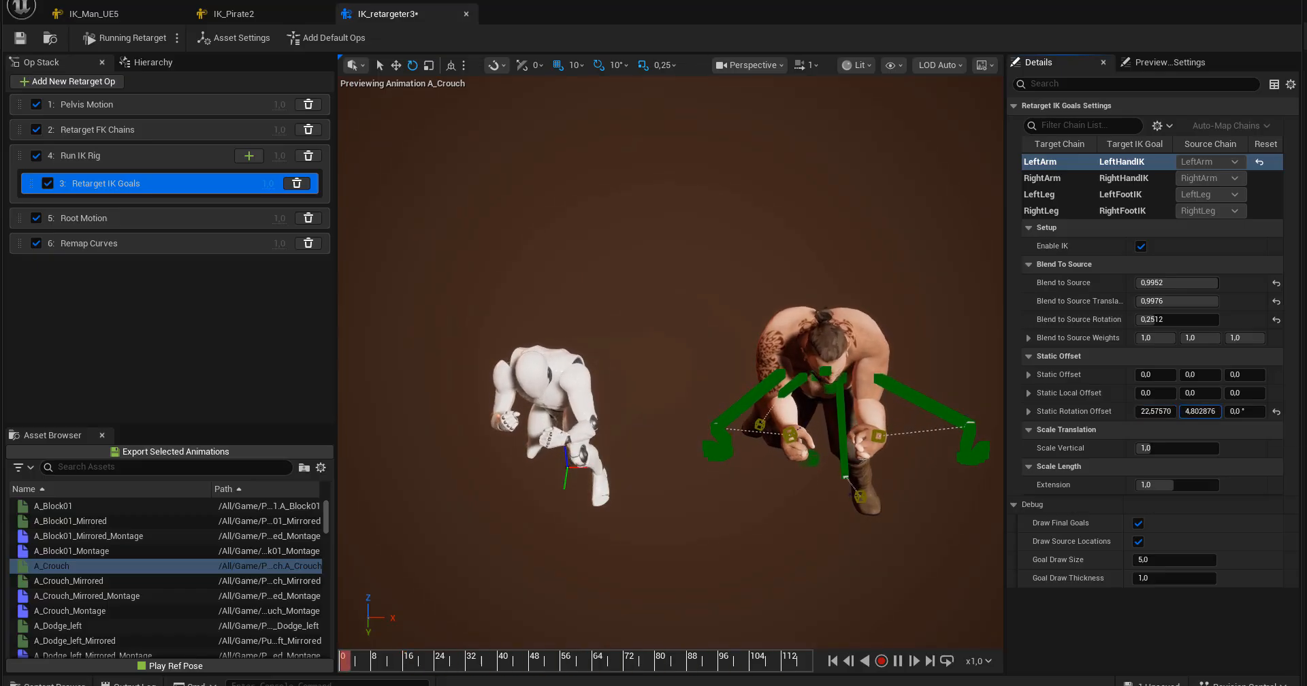
left_click_drag(1199, 411, 1259, 411)
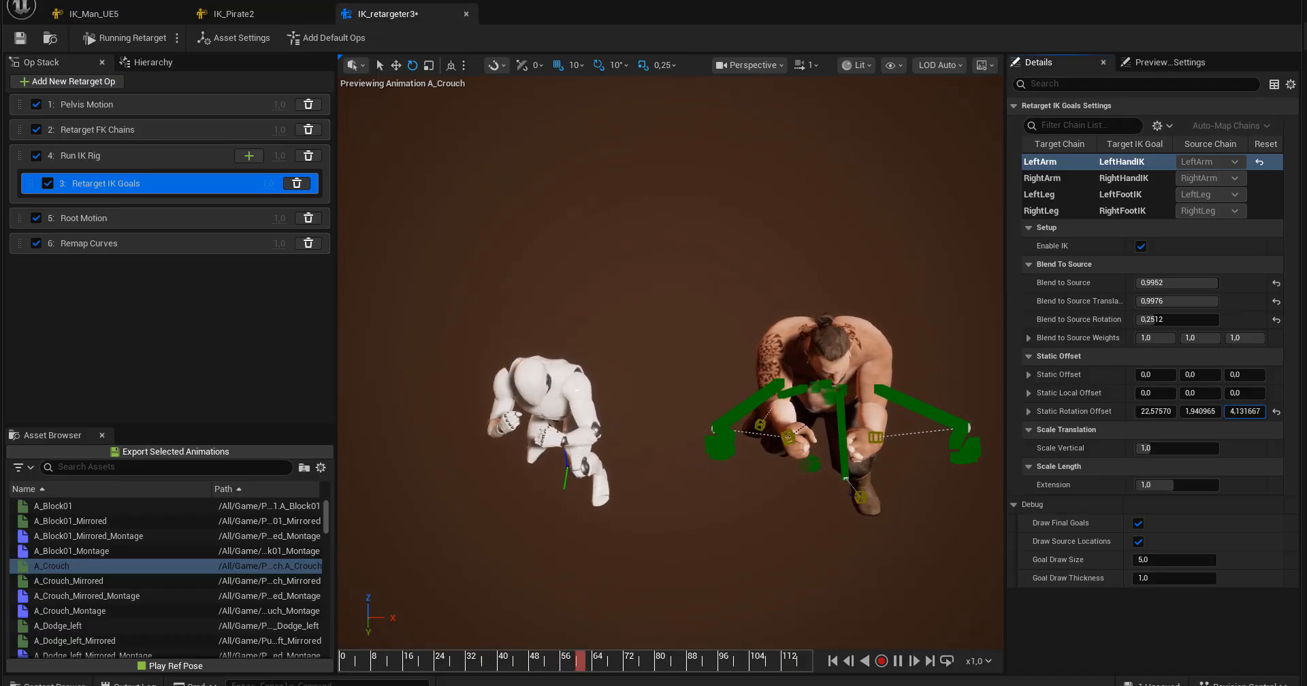
Examine the adjusted left arm of the pirate in the A_Crouch preview from several angles.
left_click_drag(789, 467, 764, 534, "alt")
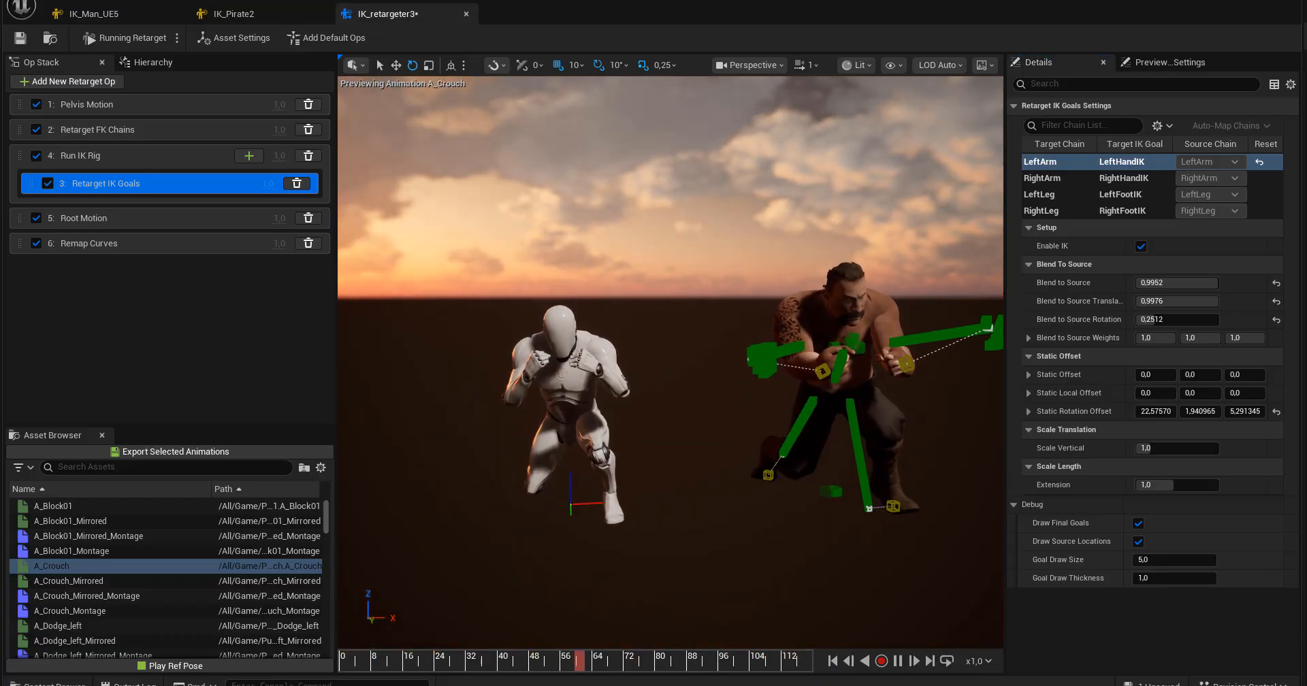
right_click_drag(764, 534, 721, 504, "alt")
middle_click_drag(863, 415, 741, 517, "alt")
left_click_drag(740, 559, 741, 517, "alt")
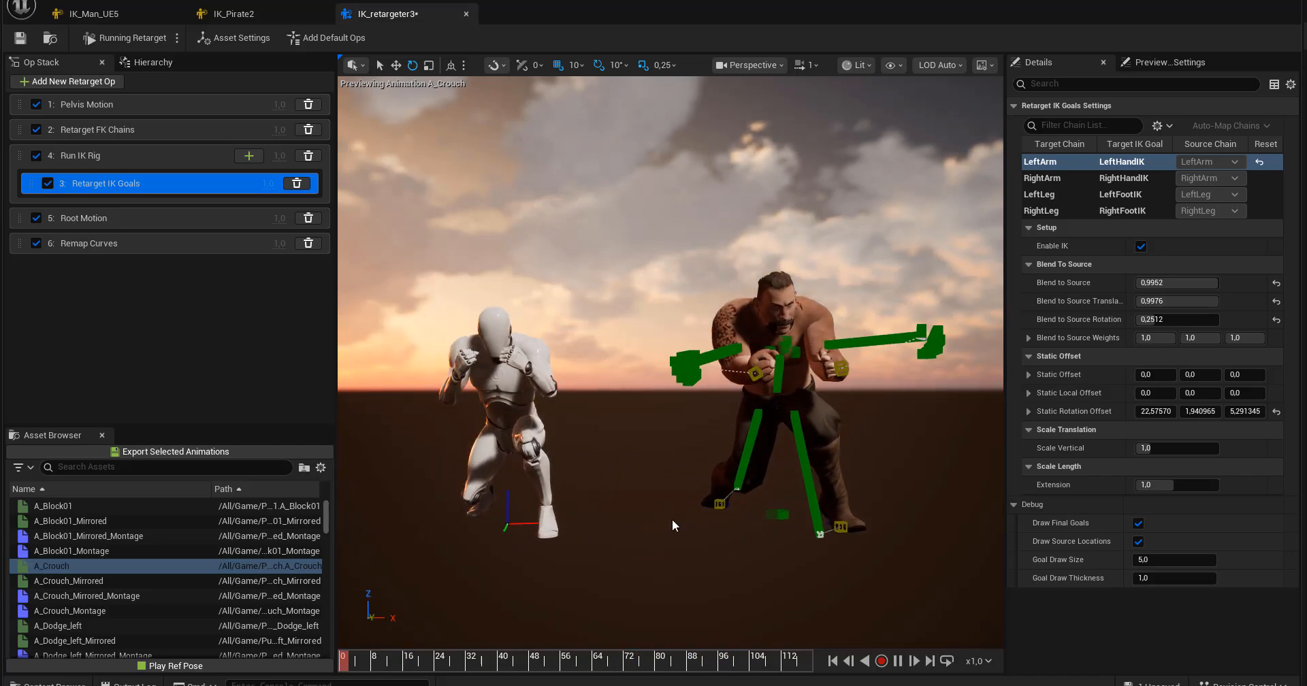
left_click_drag(668, 564, 736, 578, "alt")
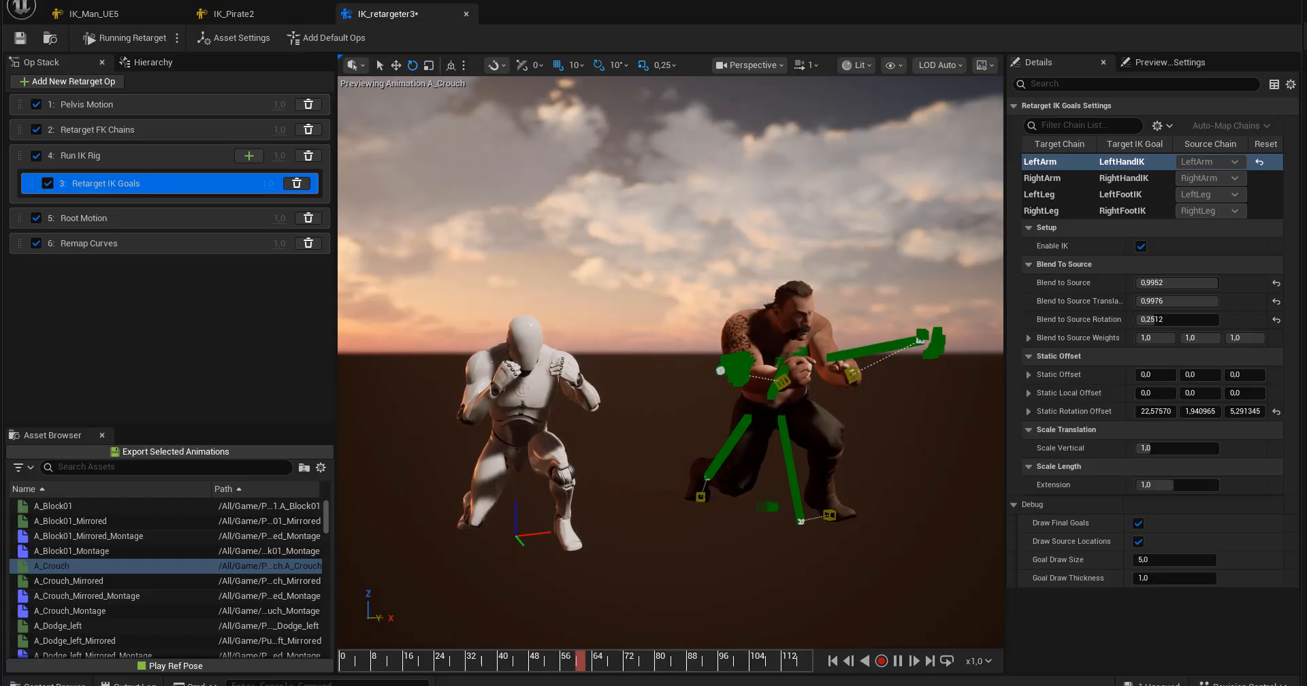
Open the target skeleton's bone hierarchy and look over the crouching pirate beside the mannequin.
left_click(153, 62)
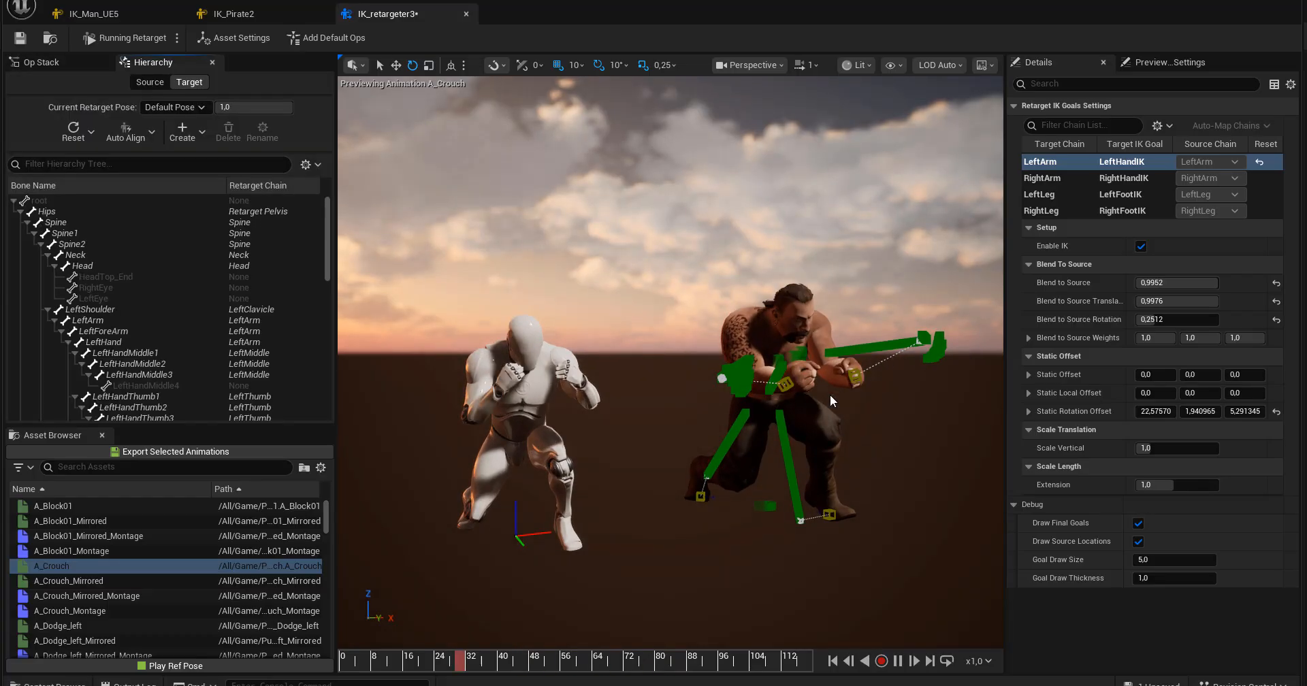
mouse_move(835, 394)
left_mouse_down("alt")
mouse_move(822, 446)
mouse_move(815, 397)
left_mouse_up("alt")
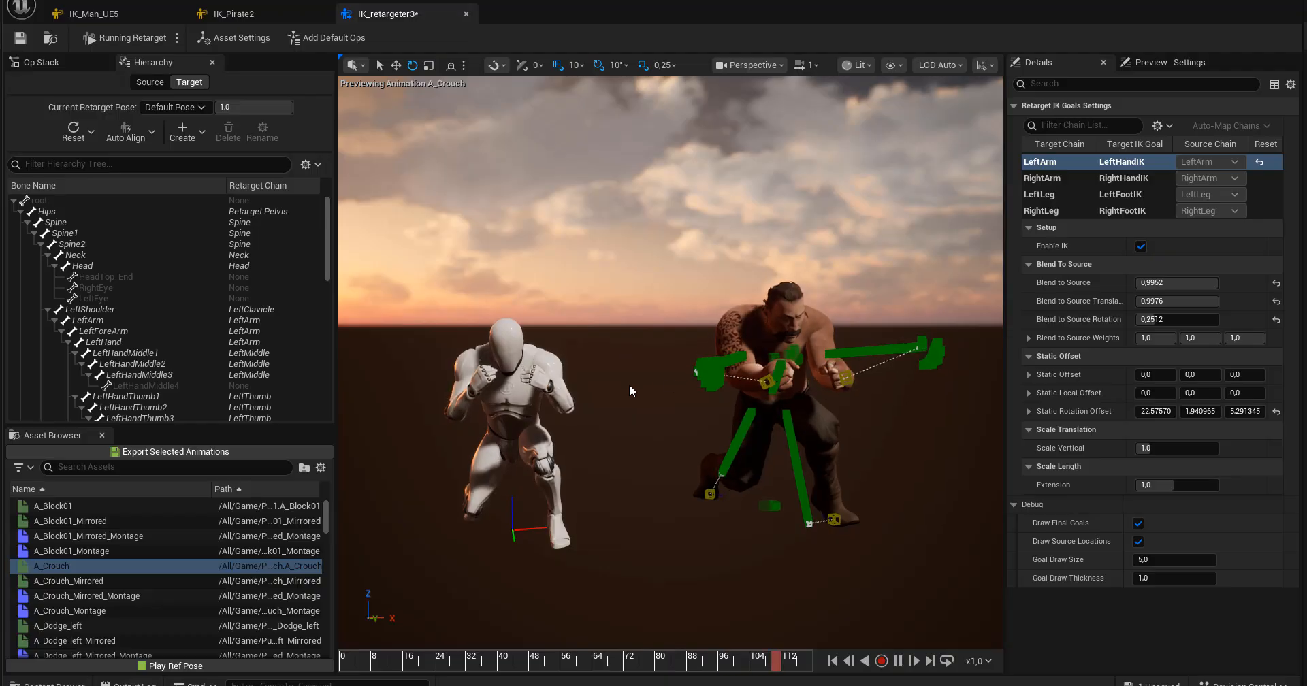
mouse_move(631, 389)
left_mouse_down("alt")
mouse_move(708, 453)
mouse_move(631, 391)
left_mouse_up("alt")
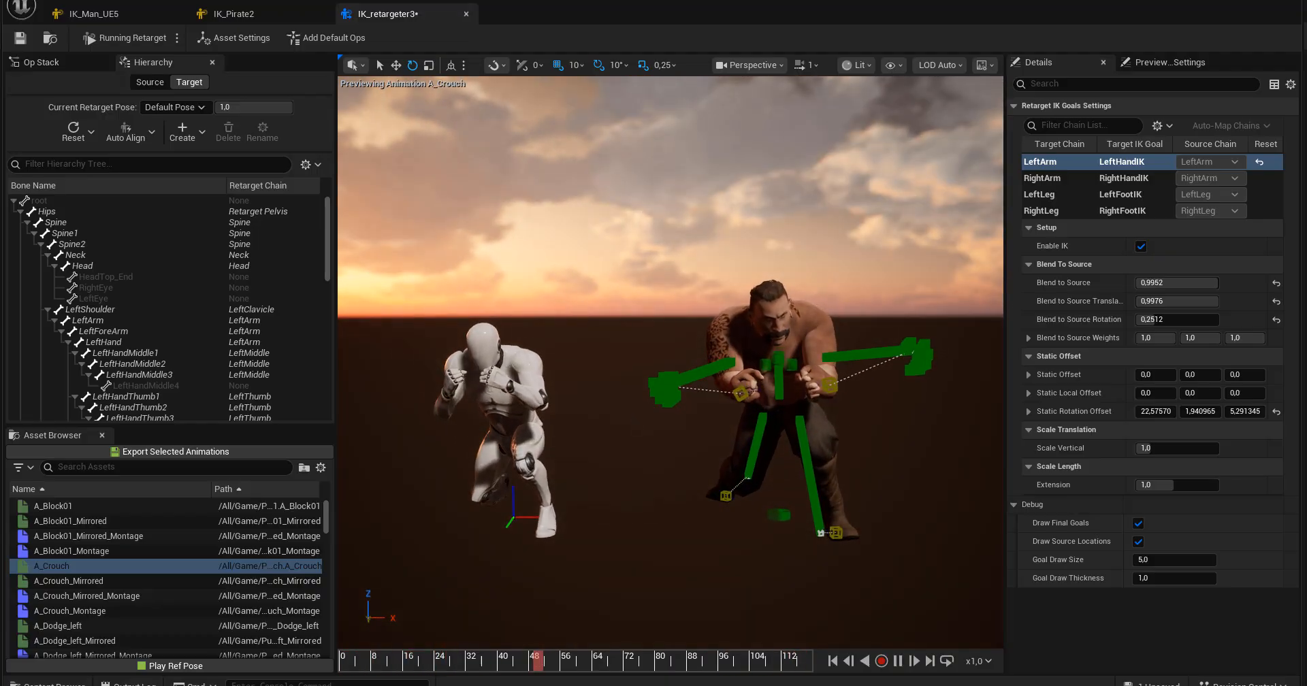
Check the retargeted A_Crouch preview and look at the animation export options with the Pirate_homme folder as destination, cancelling without exporting.
middle_click_drag(630, 391, 630, 354, "alt")
mouse_move(624, 414)
left_mouse_down("alt")
mouse_move(661, 429)
mouse_move(695, 412)
mouse_move(649, 413)
left_mouse_up("alt")
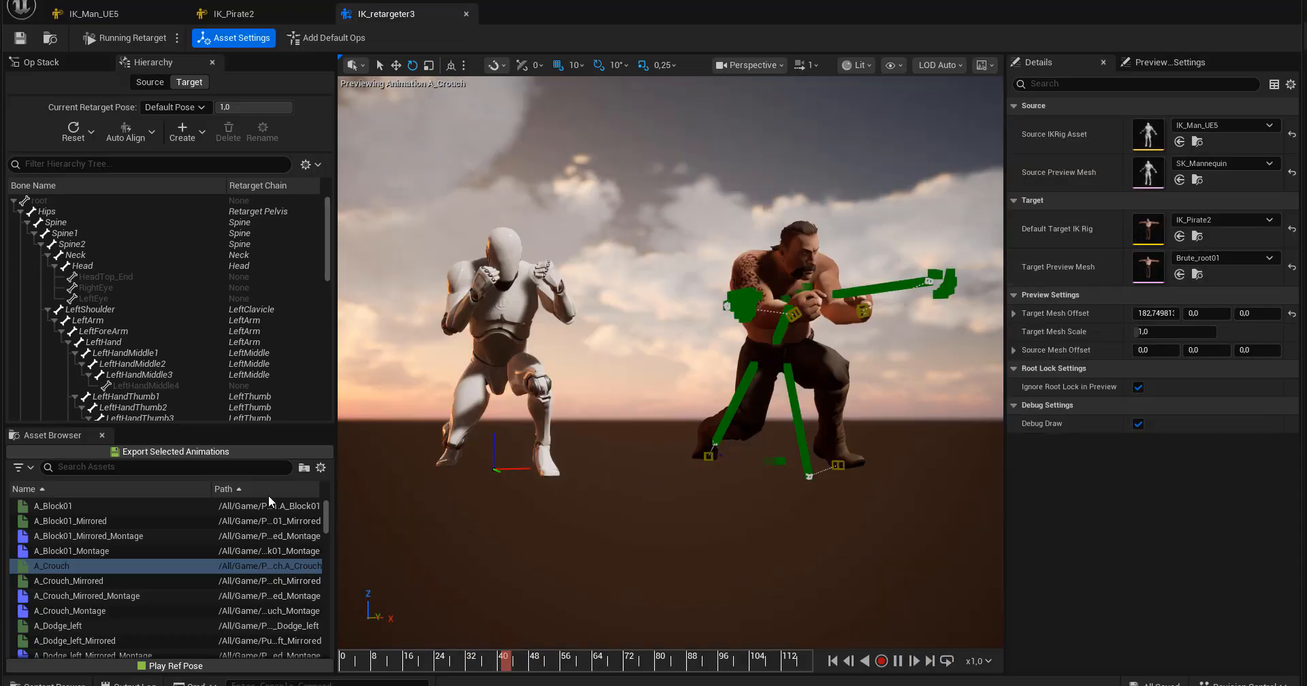
left_click_drag(646, 484, 670, 502, "alt")
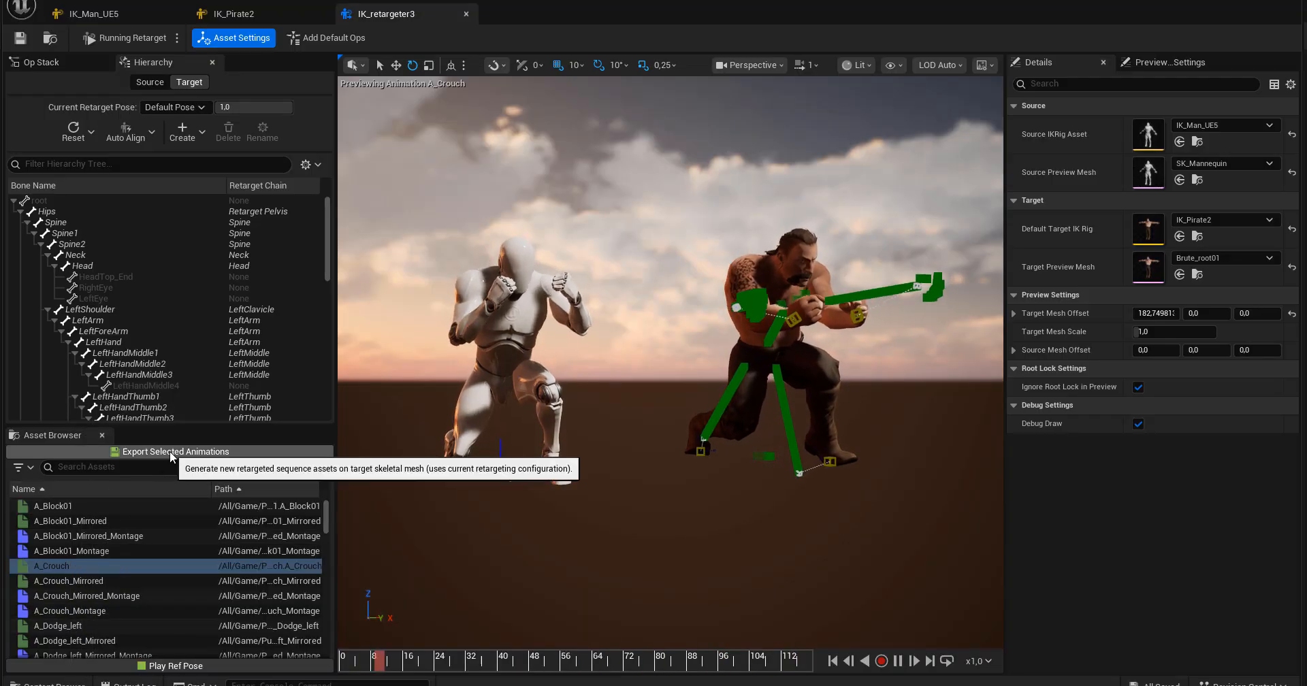
left_click(169, 450)
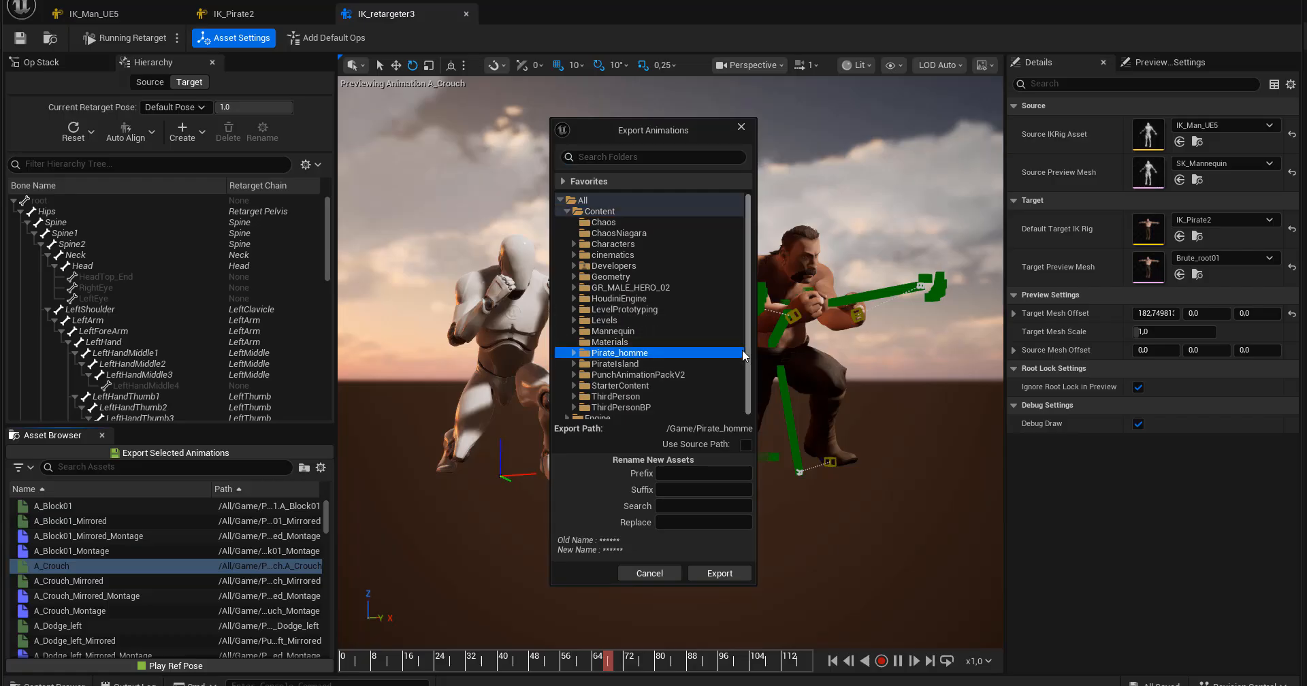
left_click(667, 574)
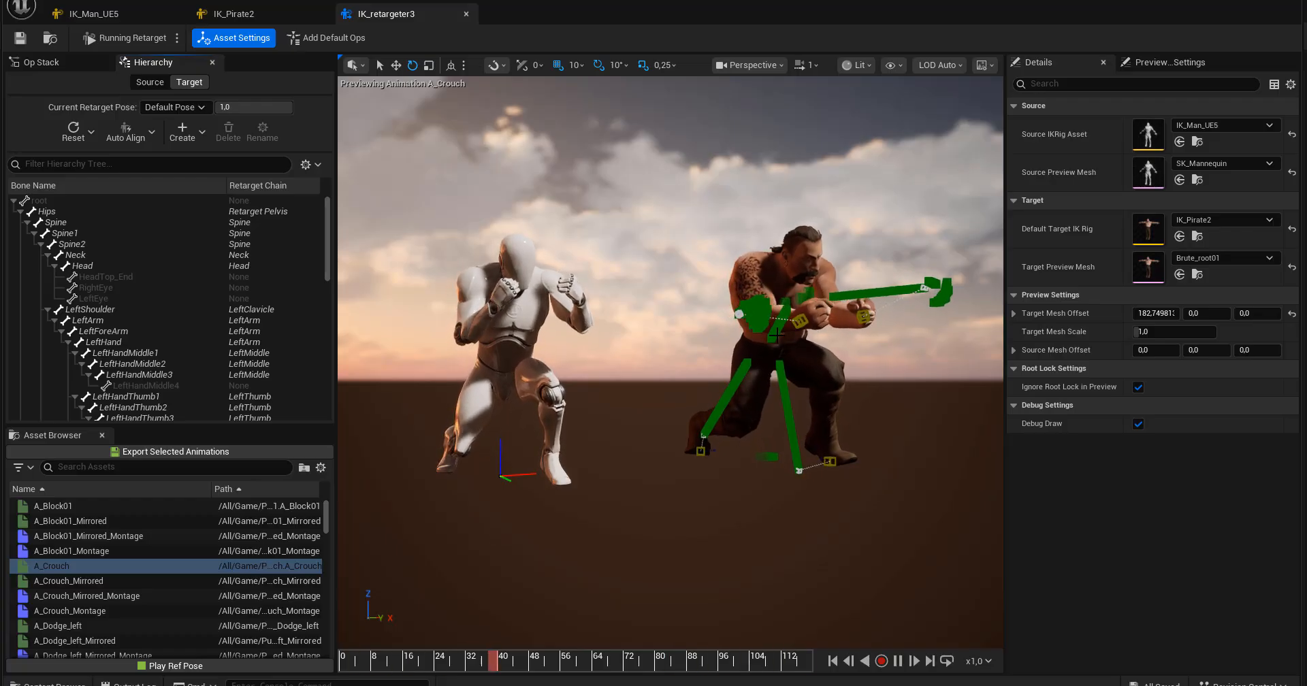
Show the retarget op stack and compare the pirate's A_Crouch motion with the mannequin's from the front and side.
left_click(31, 60)
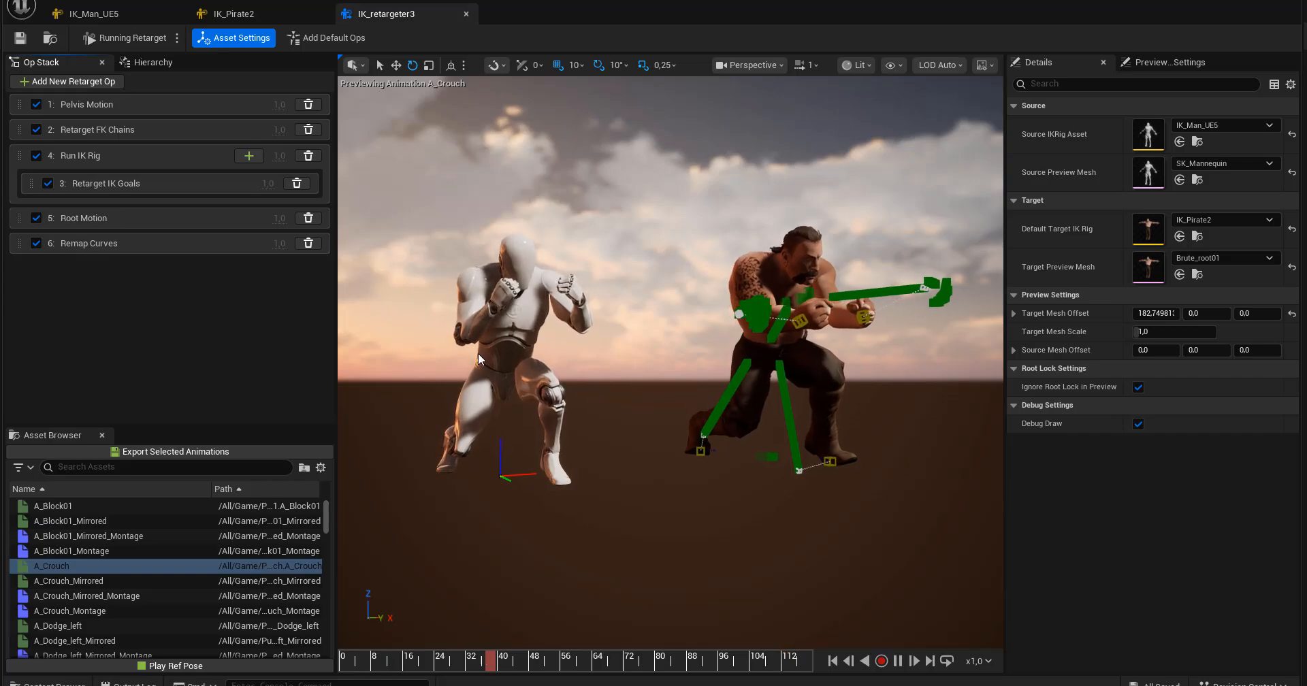
left_click_drag(792, 402, 776, 361, "alt")
scroll(767, 409, "up", 3)
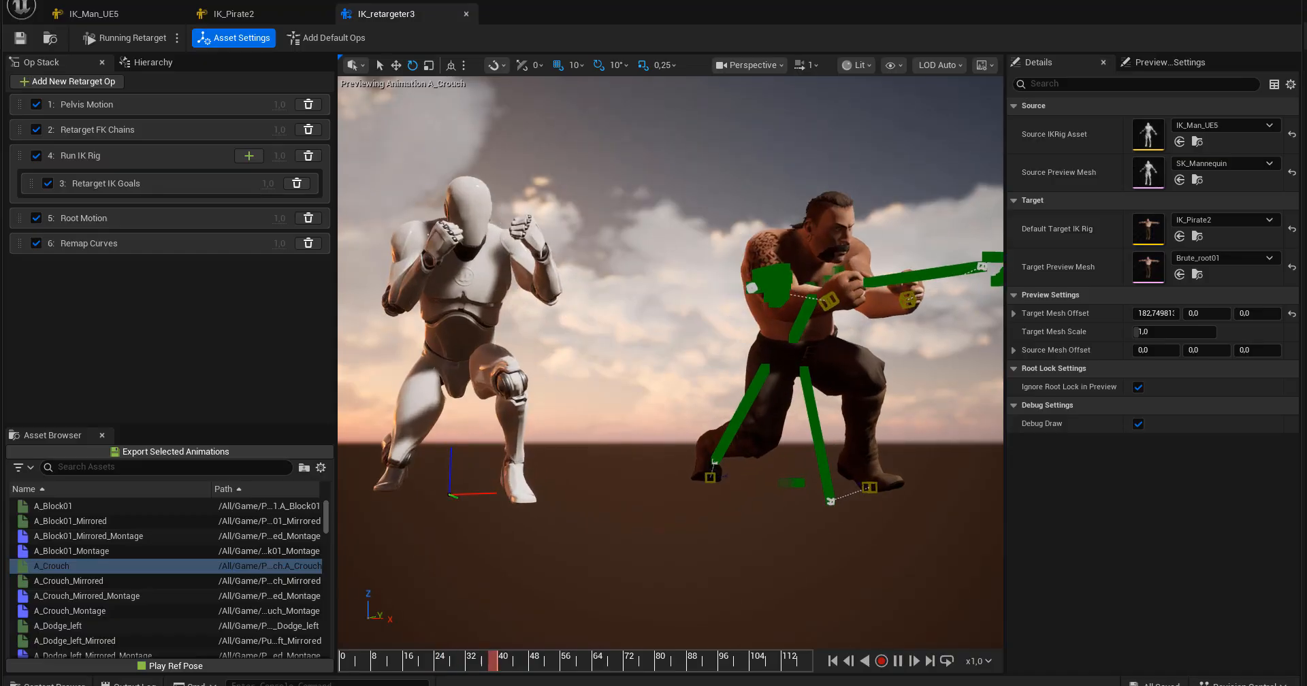
scroll(767, 409, "down", 2)
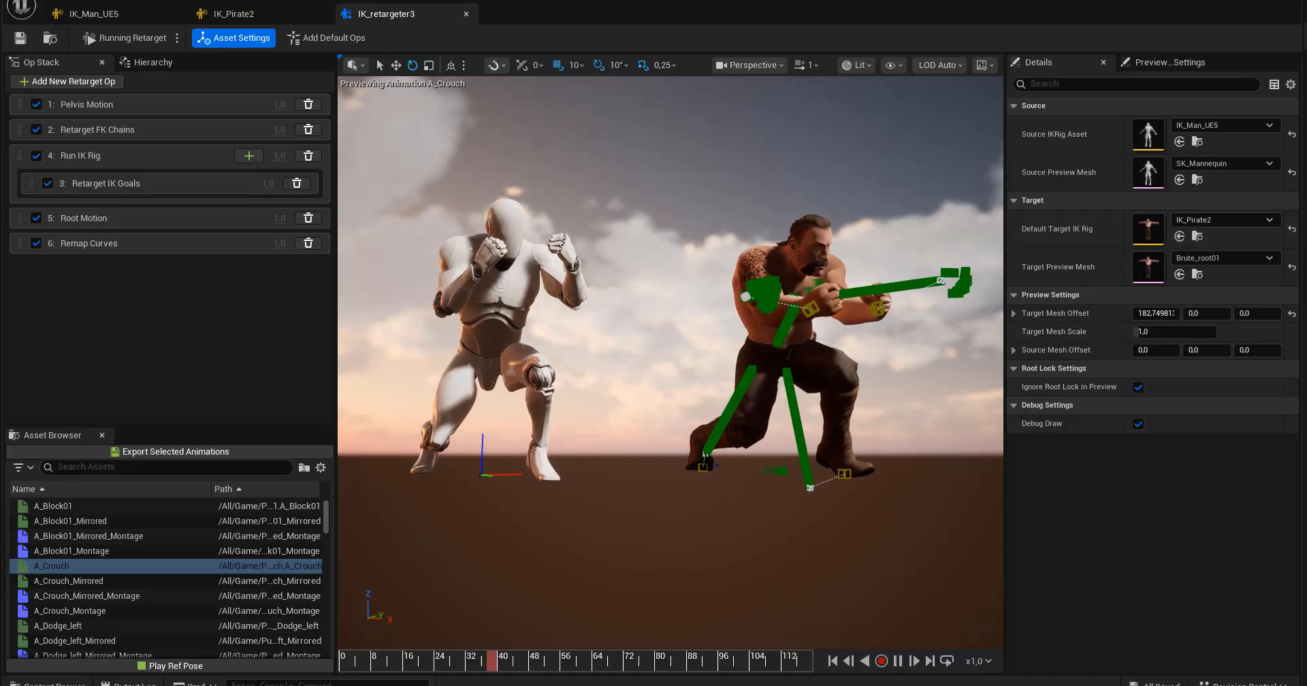
left_click_drag(905, 320, 838, 320, "alt")
left_click_drag(620, 458, 715, 452, "alt")
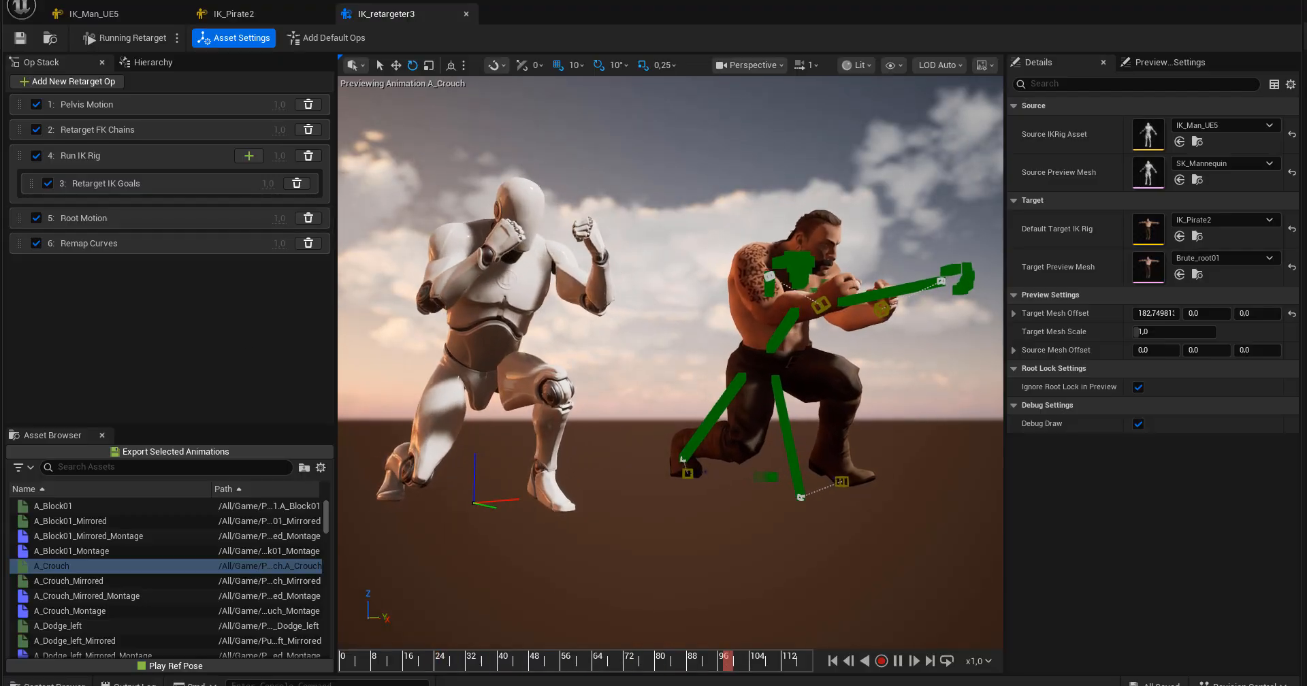
middle_click_drag(606, 448, 546, 375)
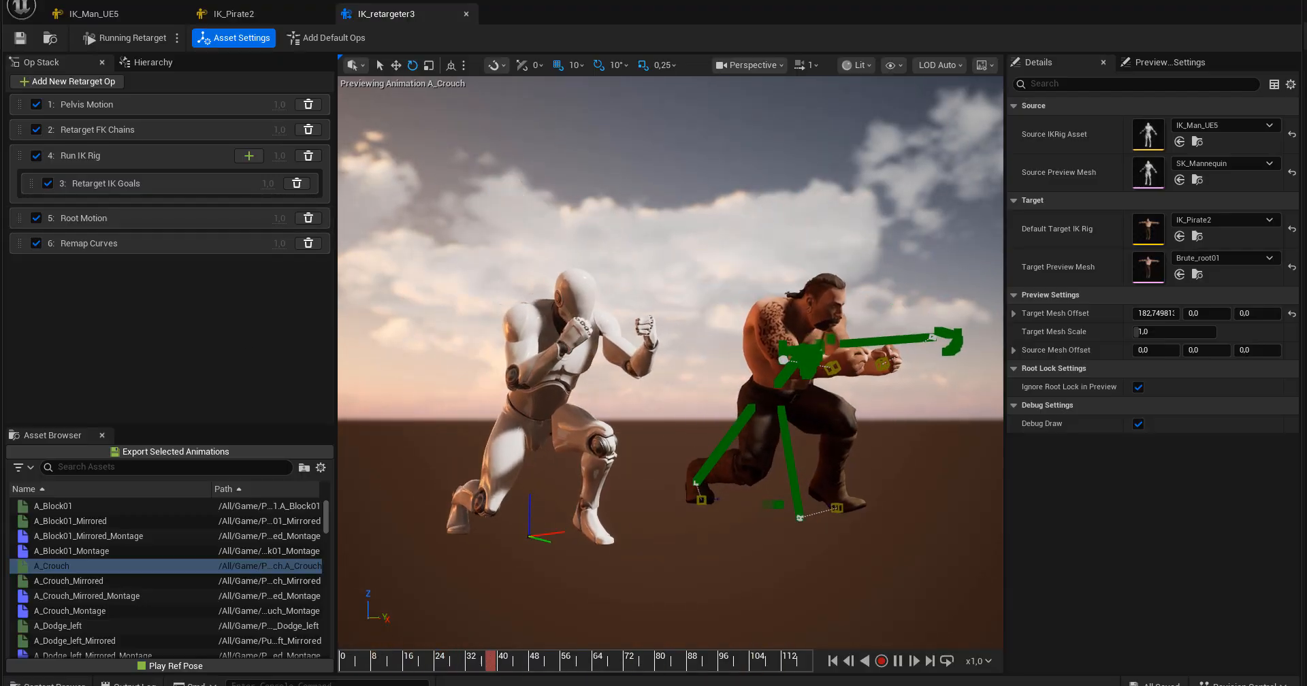
left_click_drag(591, 466, 455, 414, "alt")
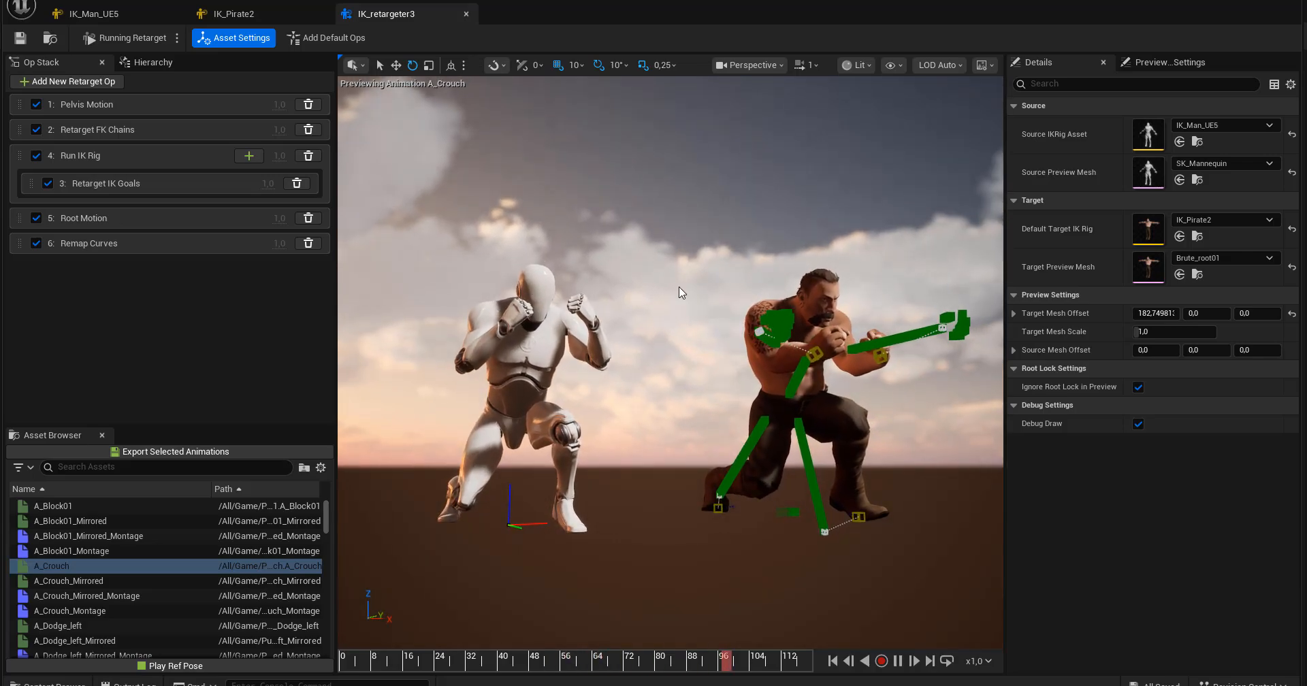